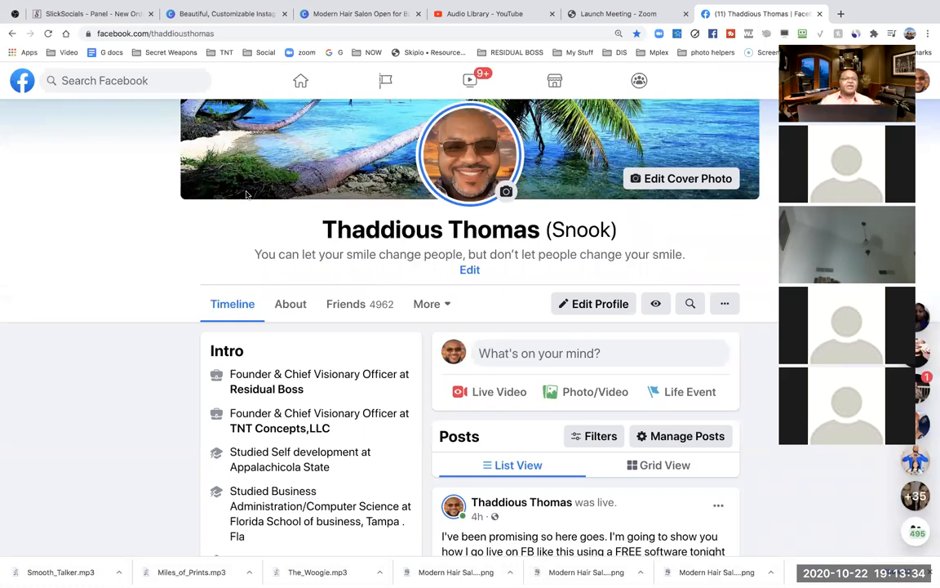
Examine the OBS Studio download page on obsproject.com for the supported operating systems and latest release
click(14, 15)
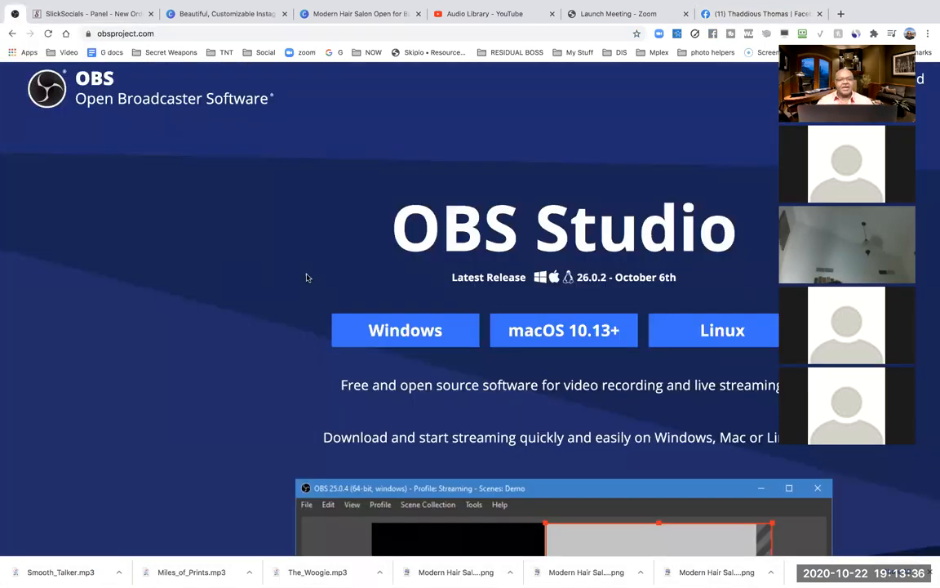
scroll(391, 269, down, 3)
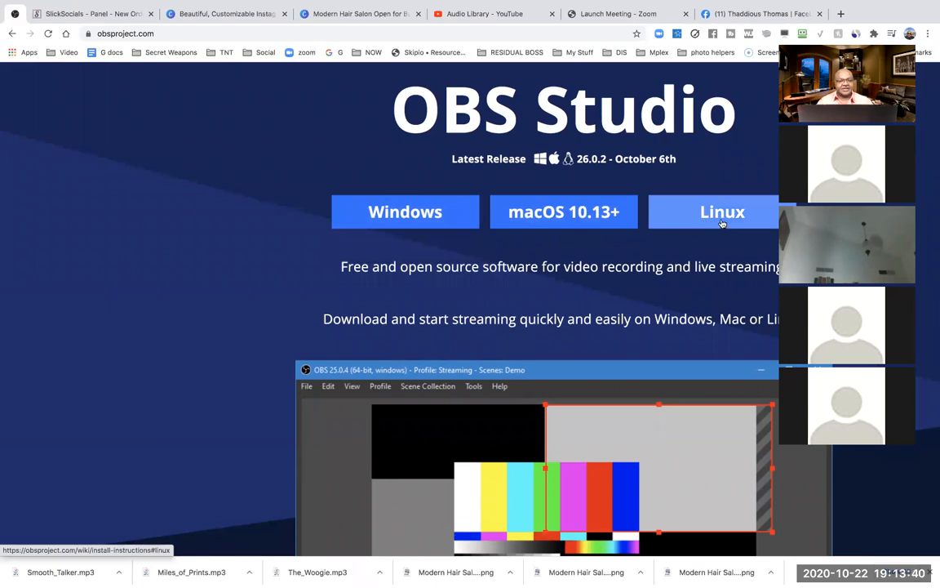
scroll(689, 280, down, 2)
scroll(687, 280, up, 4)
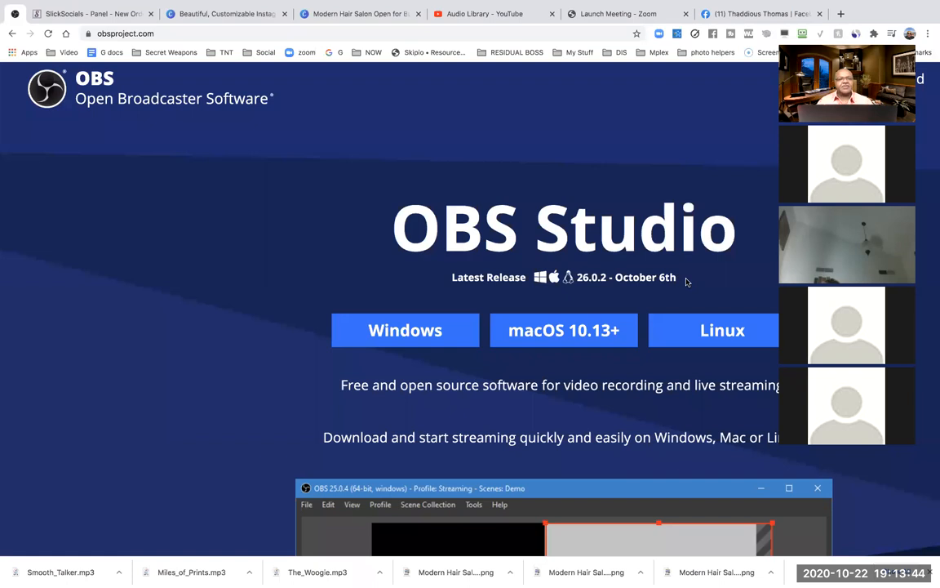
mouse_move(684, 4)
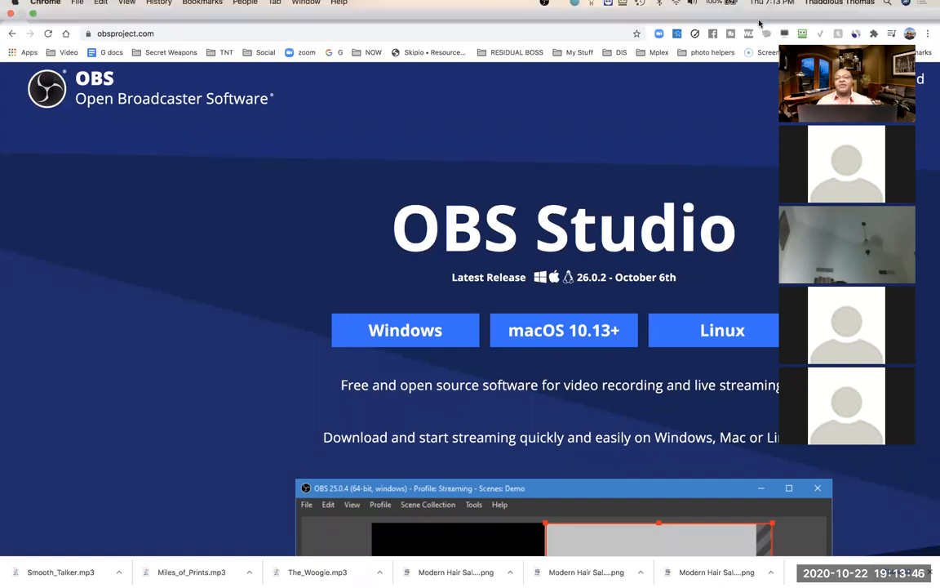
Return to the Facebook profile and open the Live Producer for a new live video
click(743, 37)
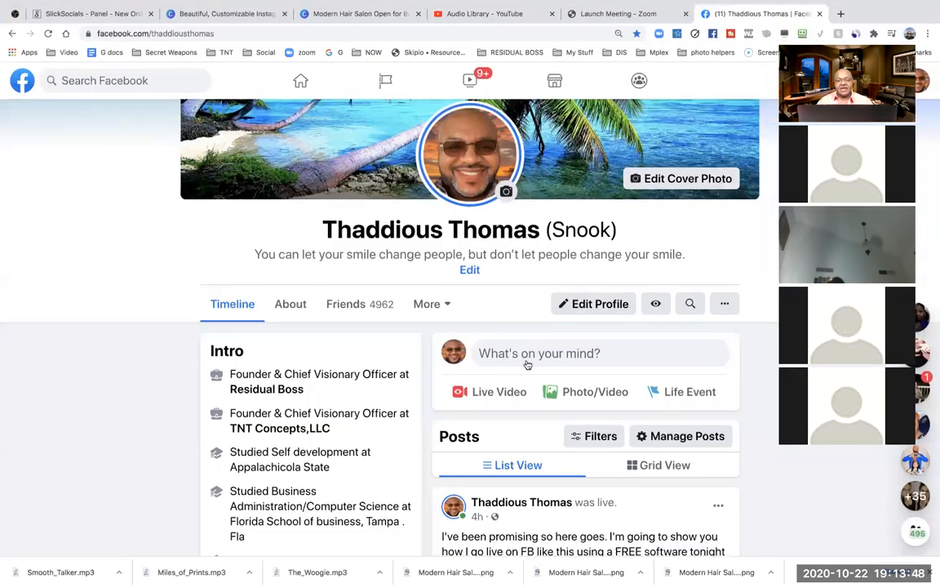
scroll(525, 363, down, 5)
scroll(528, 365, up, 1)
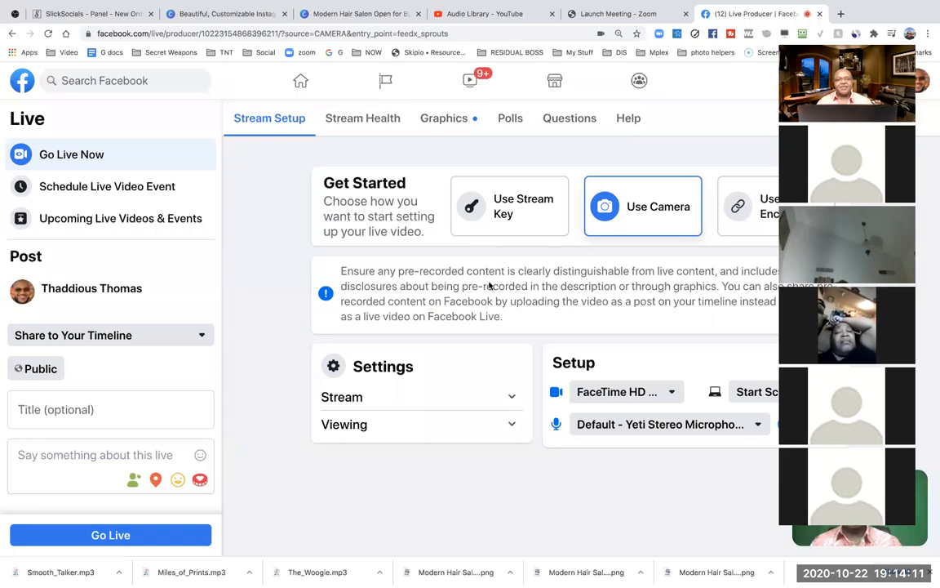
click(796, 40)
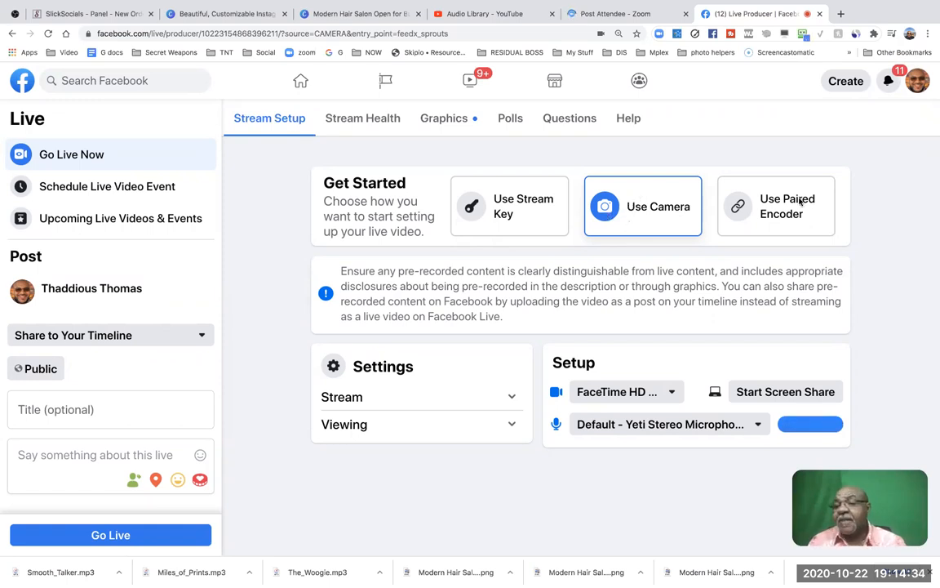
Set the live video to use a stream key and copy the key from the Live Stream Setup section
click(513, 210)
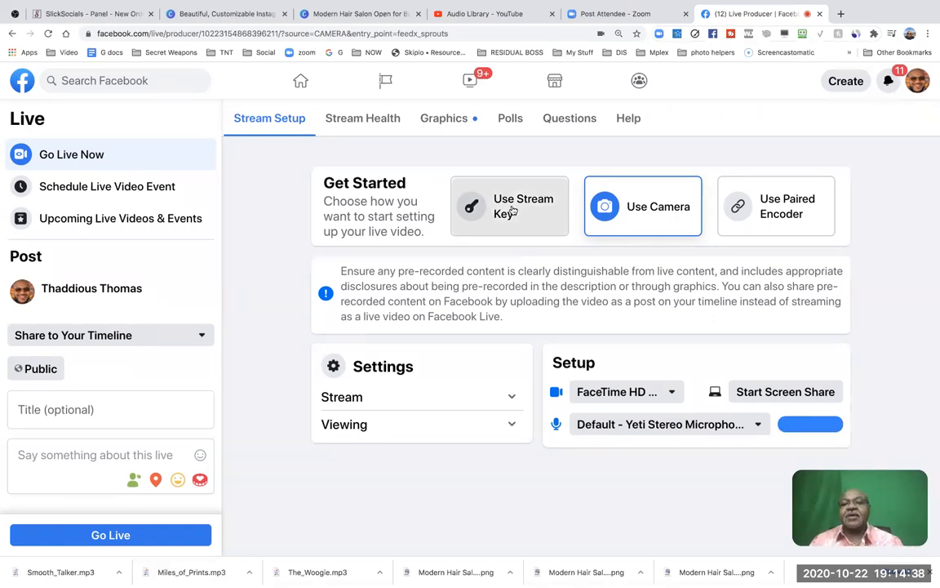
scroll(522, 310, down, 3)
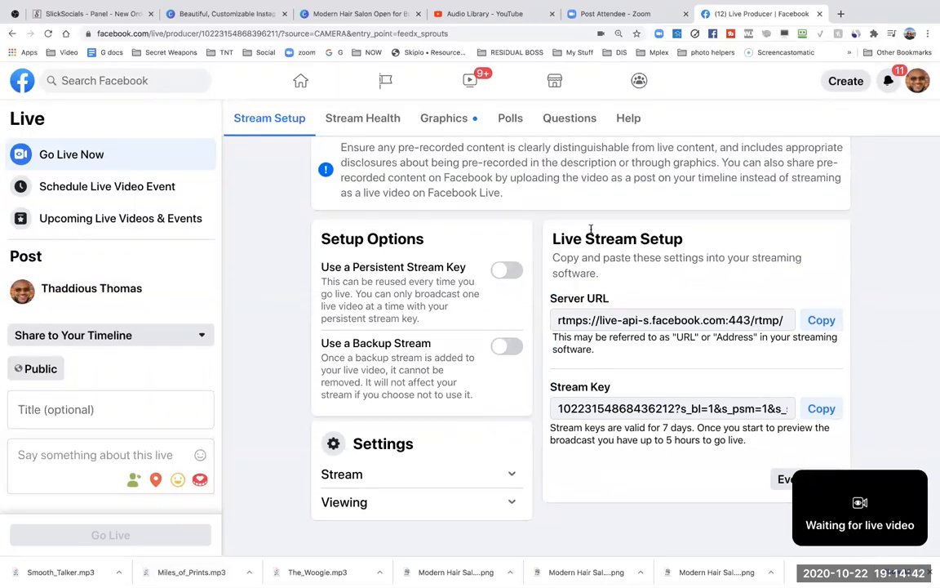
drag(682, 238, 542, 238)
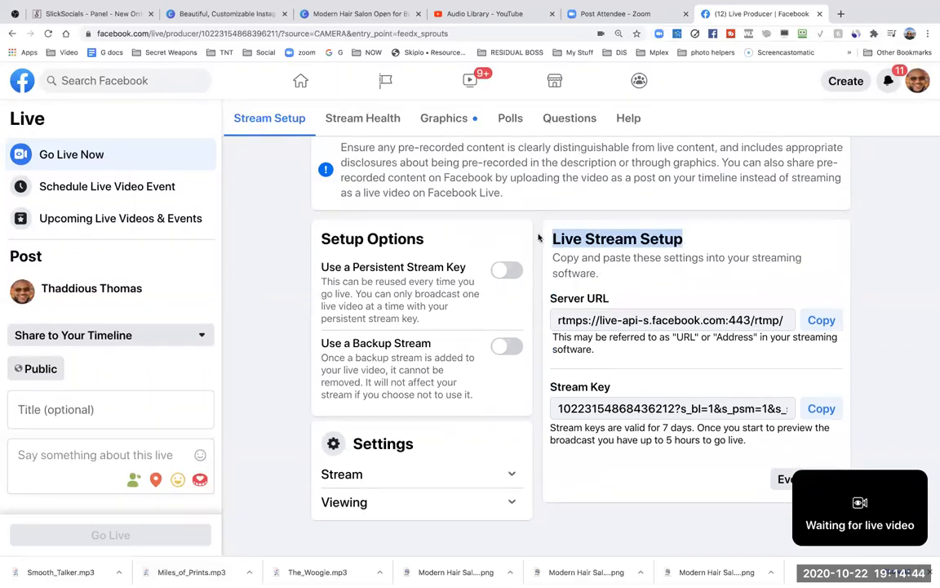
drag(618, 389, 549, 386)
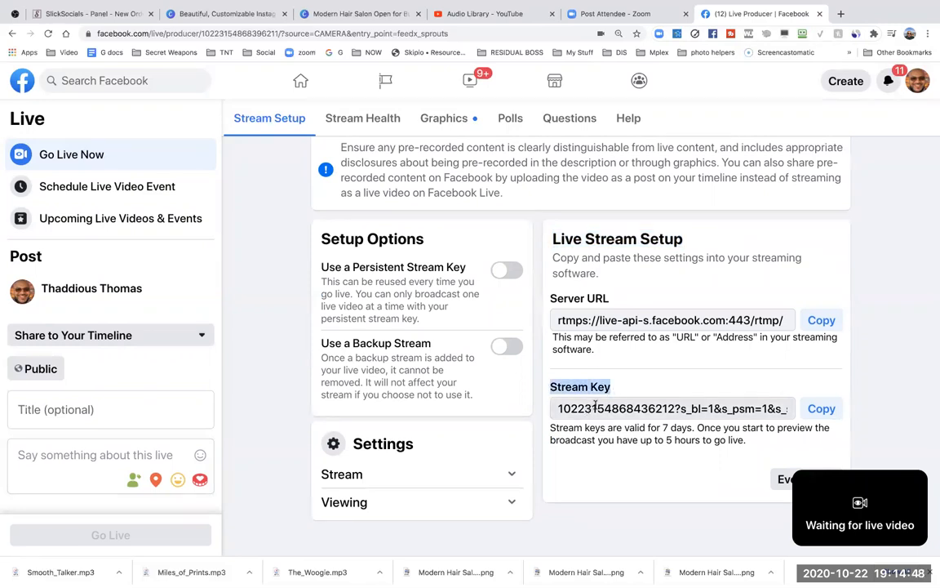
click(820, 410)
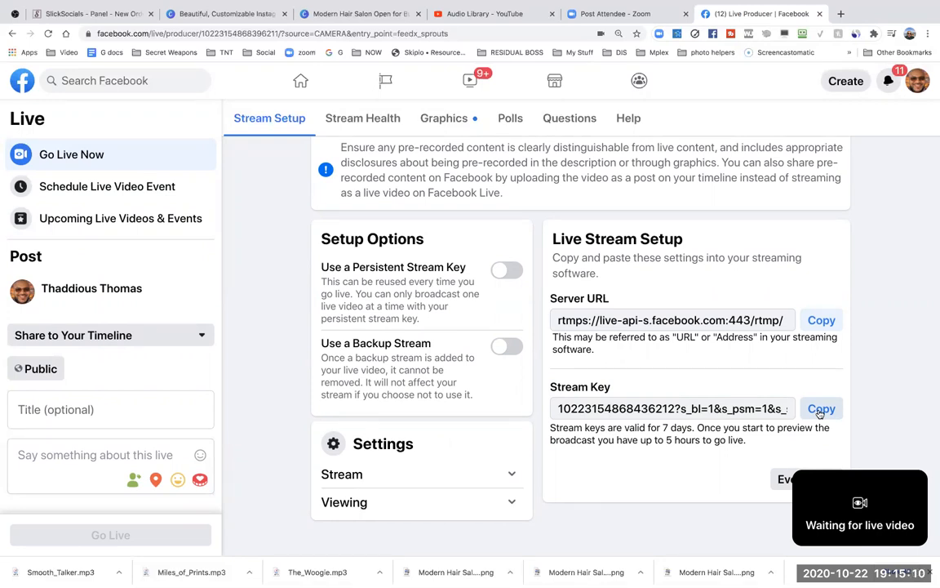
Title the live video "Going Live with Style" and enter the description "learn to go live in style"
click(51, 417)
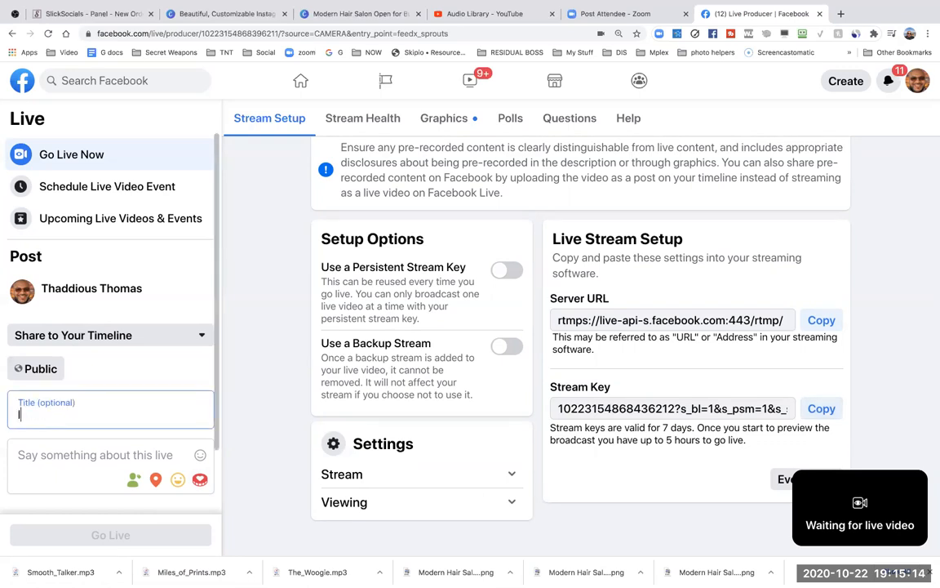
text(Going Live with Style)
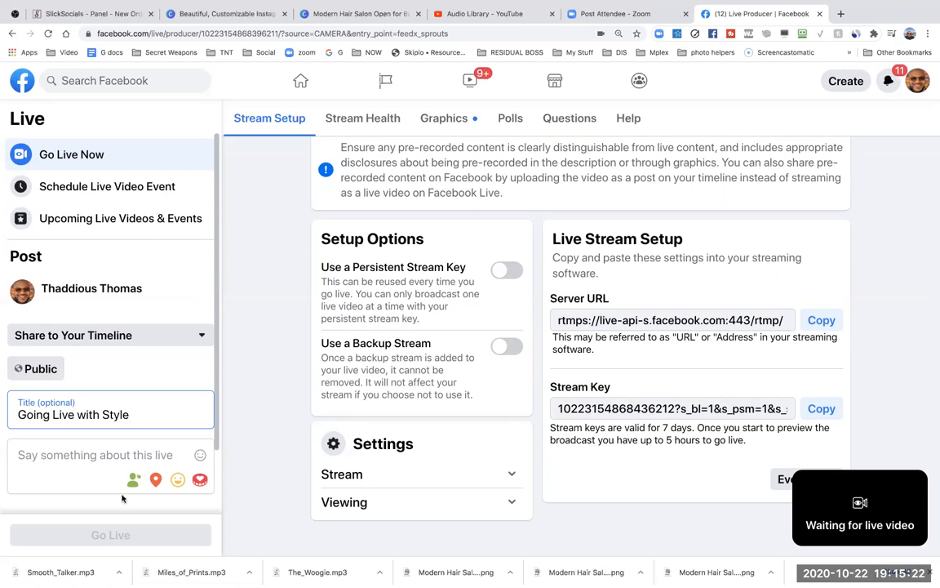
click(35, 455)
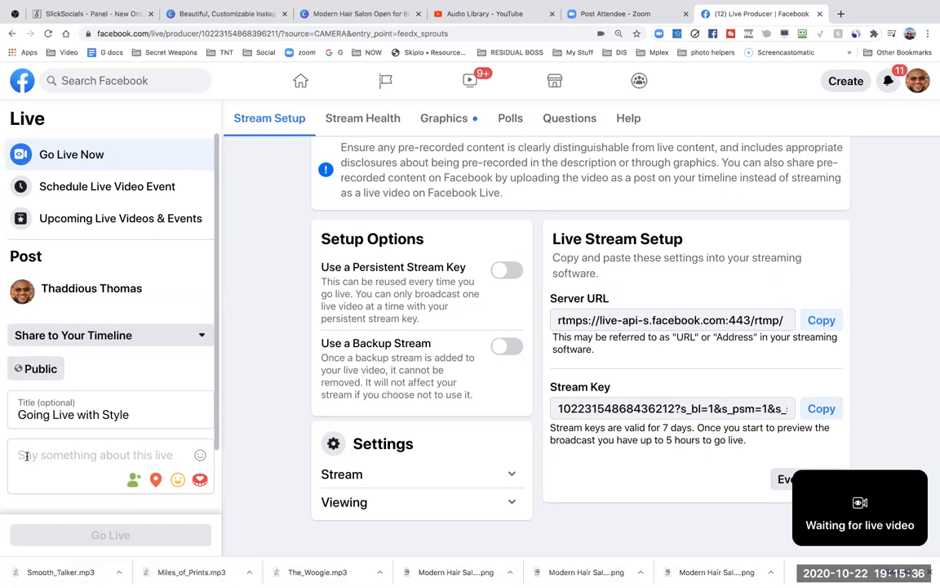
text(learn to)
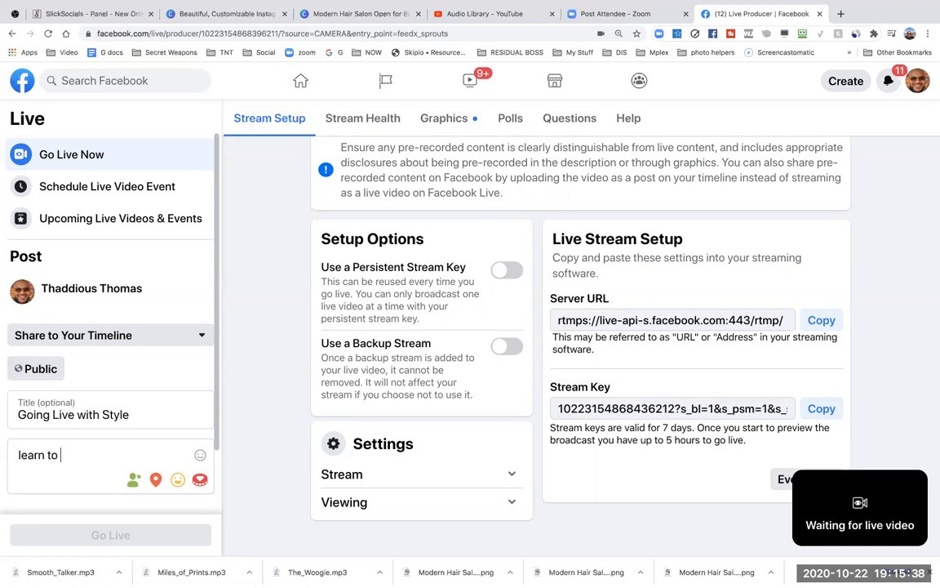
text( go live with styl,e w)
key(BackSpace)
key(BackSpace)
key(BackSpace)
key(BackSpace)
text(e)
key(BackSpace)
key(BackSpace)
key(BackSpace)
key(BackSpace)
key(BackSpace)
key(BackSpace)
key(BackSpace)
key(BackSpace)
key(BackSpace)
text(in style)
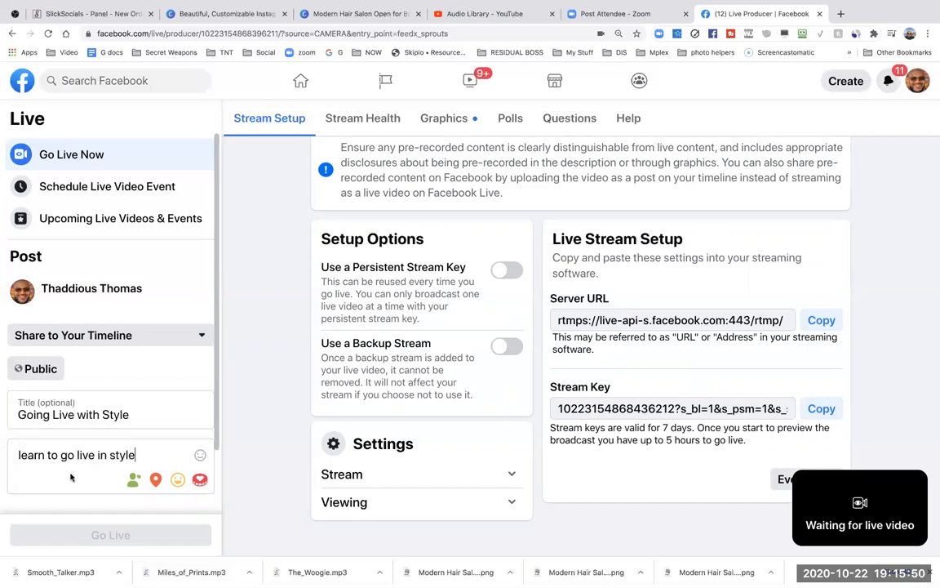
scroll(79, 461, down, 1)
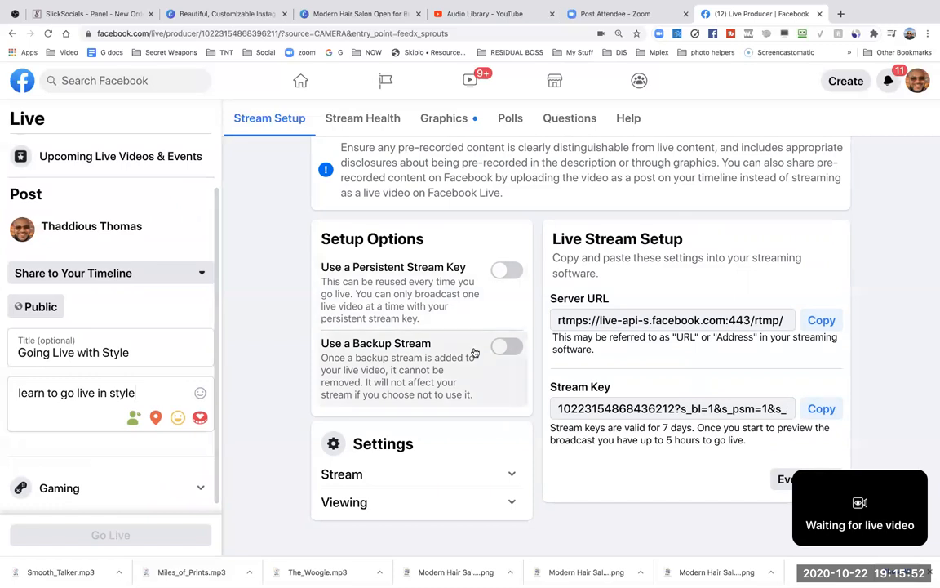
Copy the Facebook stream key again, switch to OBS, and replace the stream key in its Stream settings with it
click(820, 408)
click(538, 563)
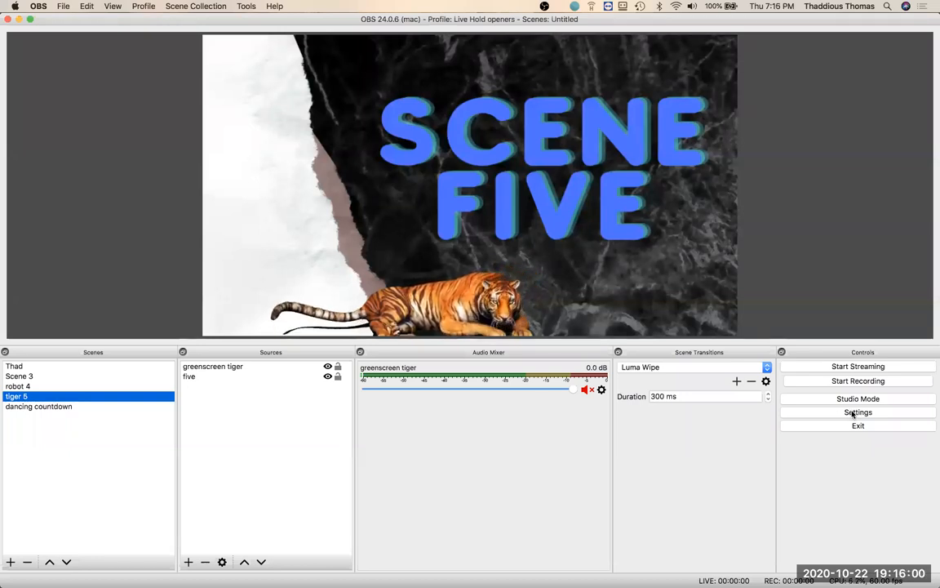
click(857, 413)
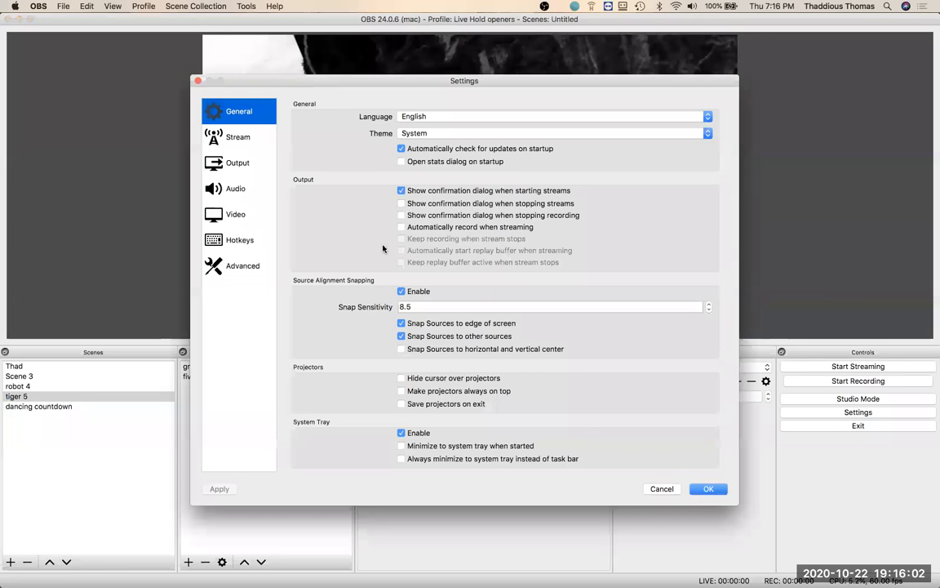
click(229, 142)
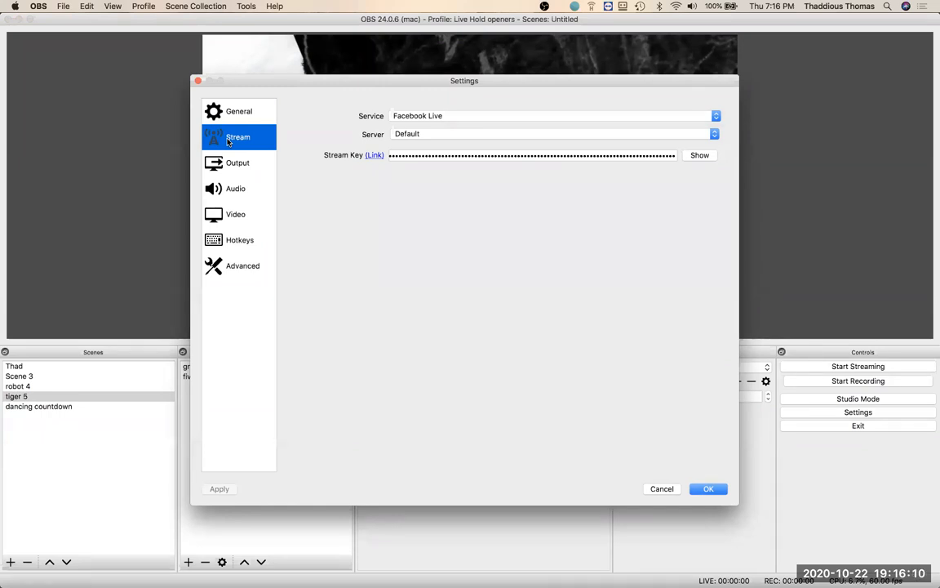
double_click(473, 155)
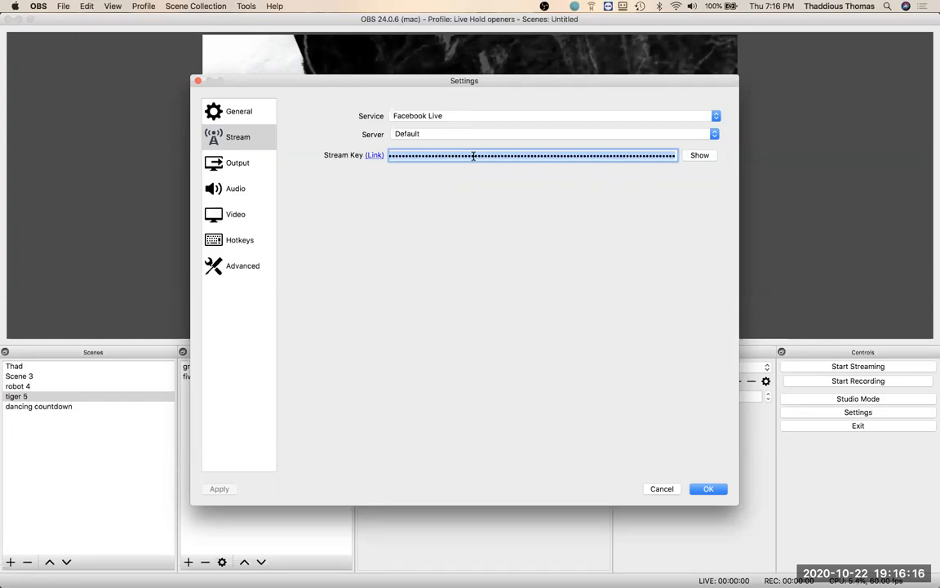
key(BackSpace)
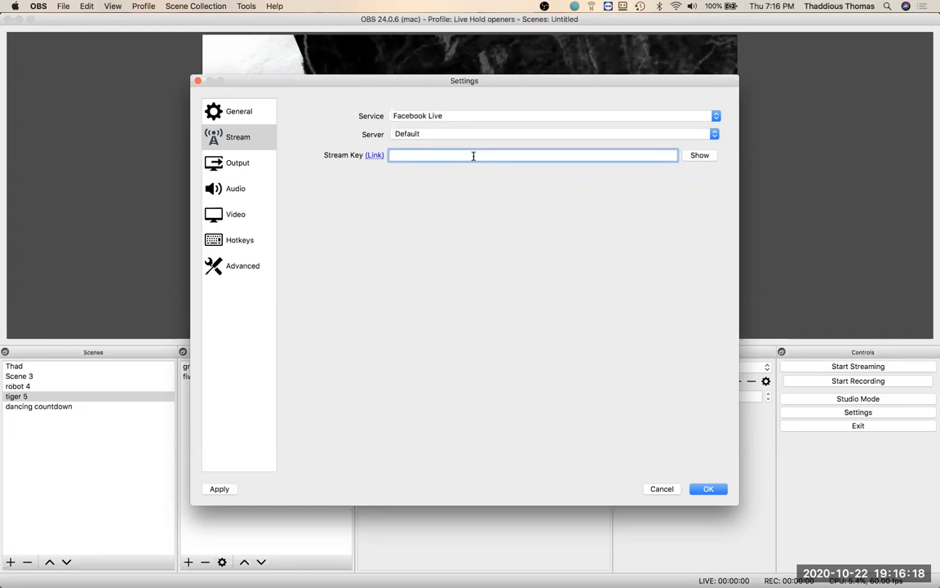
key(super+v)
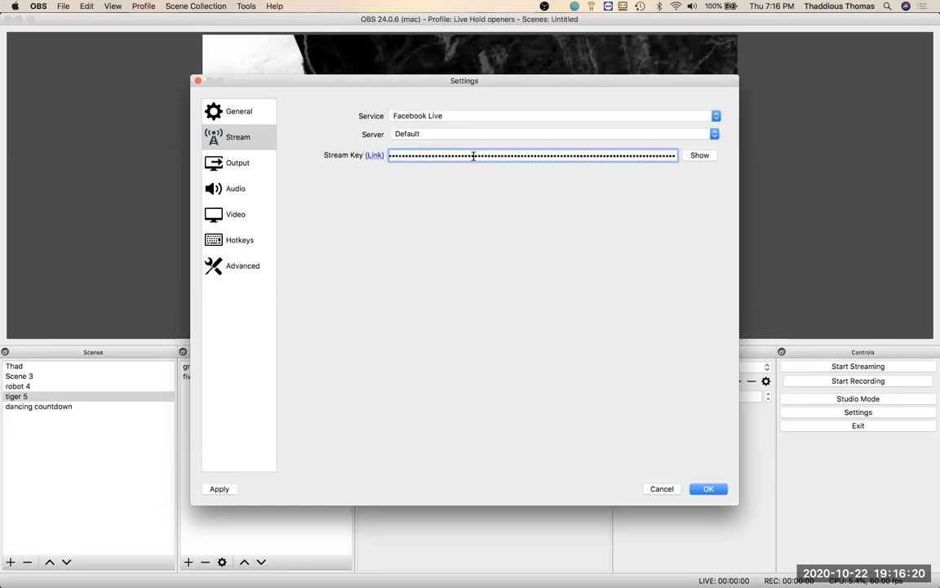
click(709, 489)
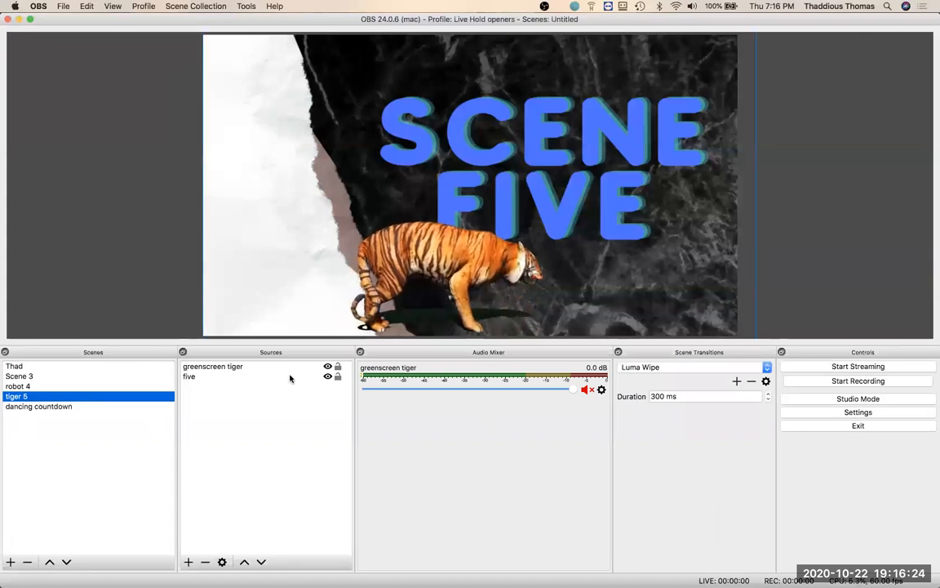
Start streaming from OBS, confirming the start, and go live from the Facebook Live Producer in Chrome
click(820, 416)
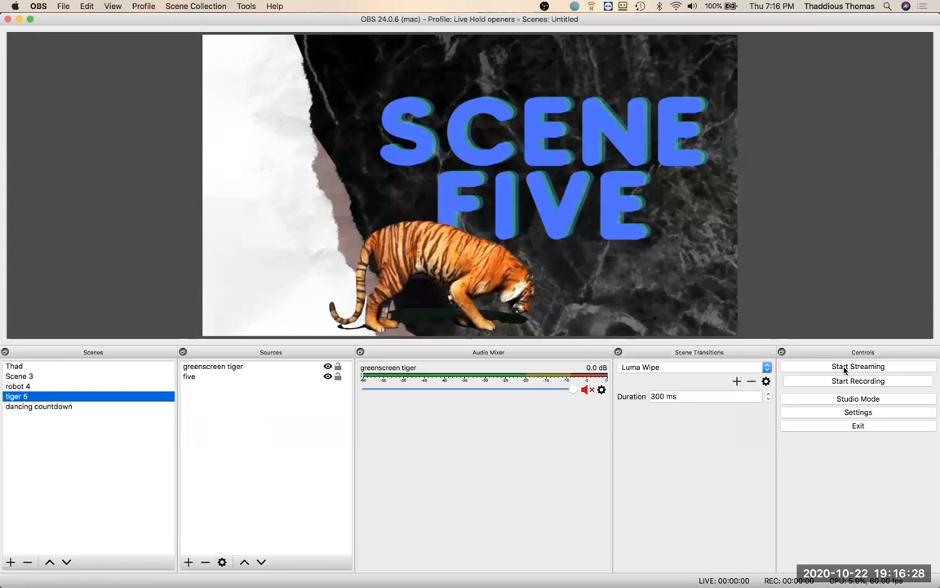
click(846, 368)
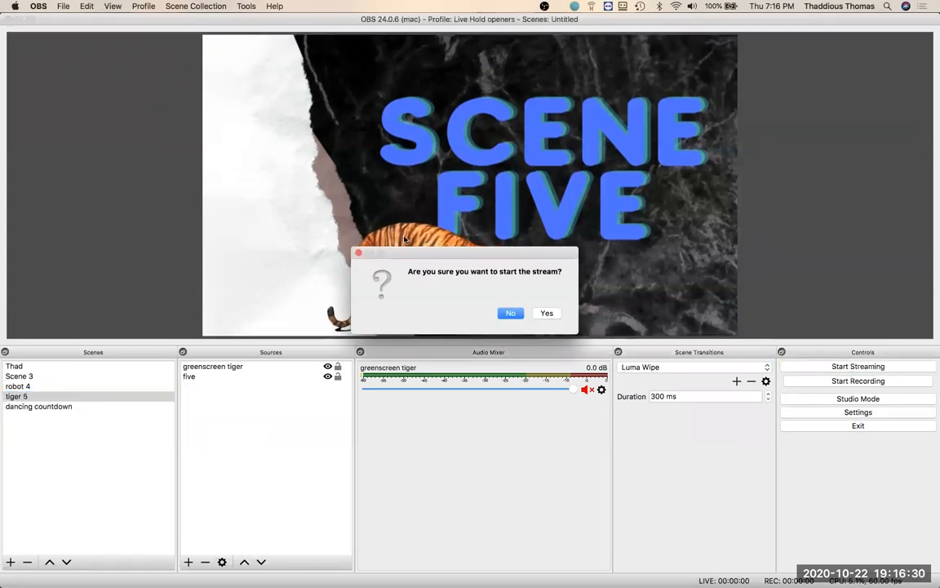
click(547, 314)
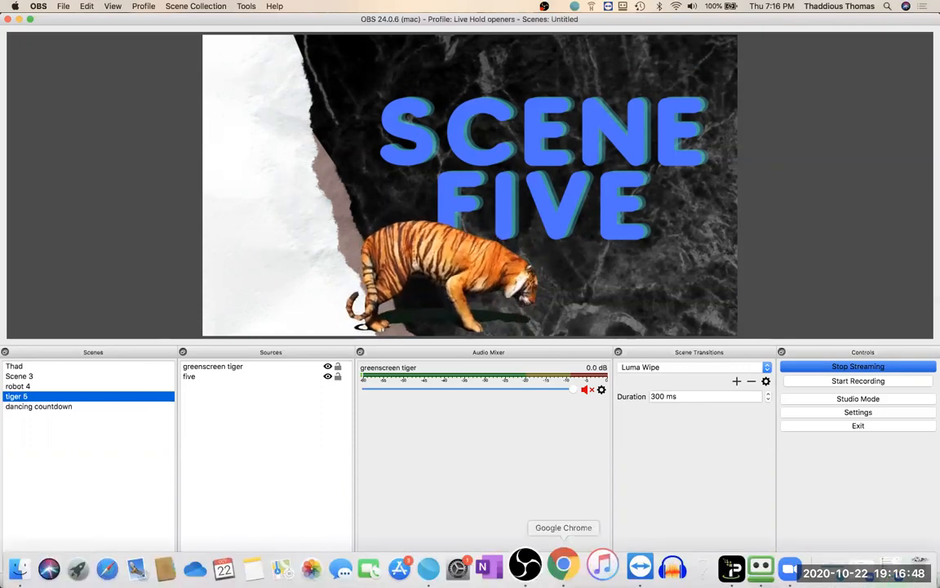
click(566, 565)
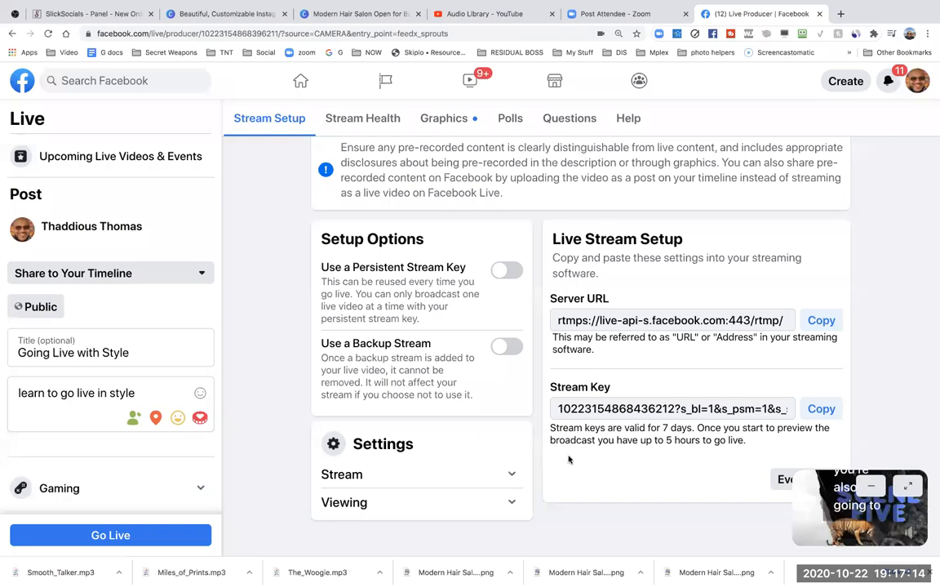
click(111, 535)
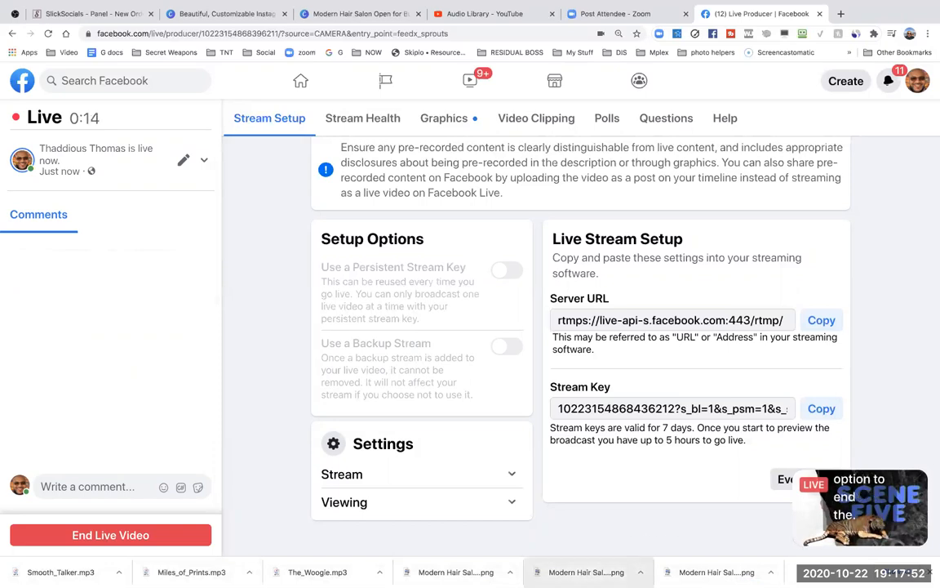
Switch to OBS, activate the "dancing countdown" scene, and raise the countdown audio volume to about -38.7 dB
click(530, 563)
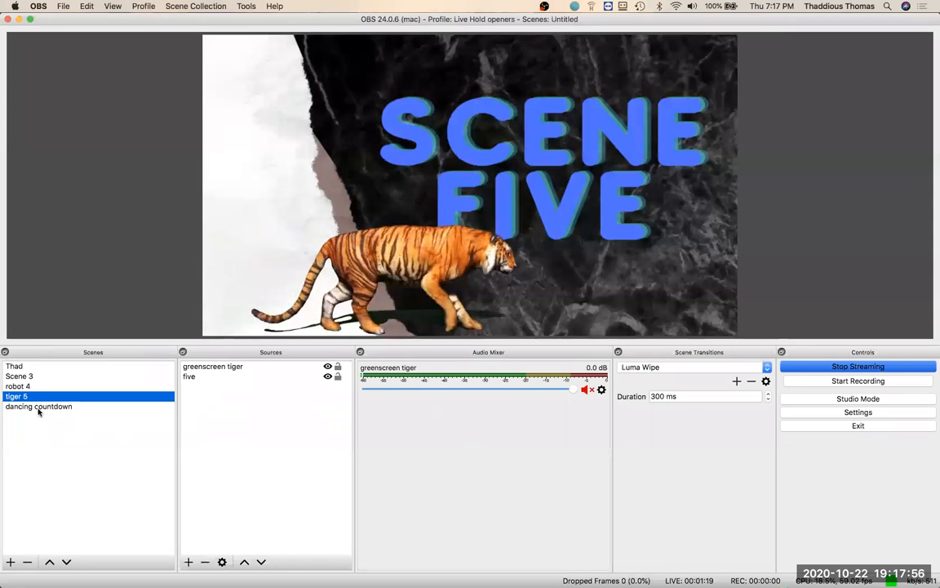
click(37, 407)
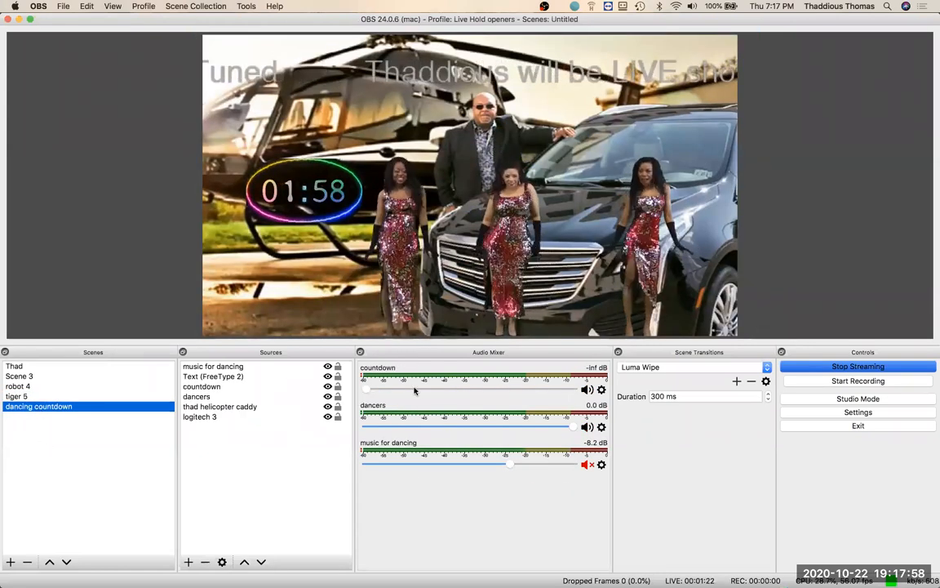
click(415, 390)
click(413, 394)
drag(422, 392, 428, 390)
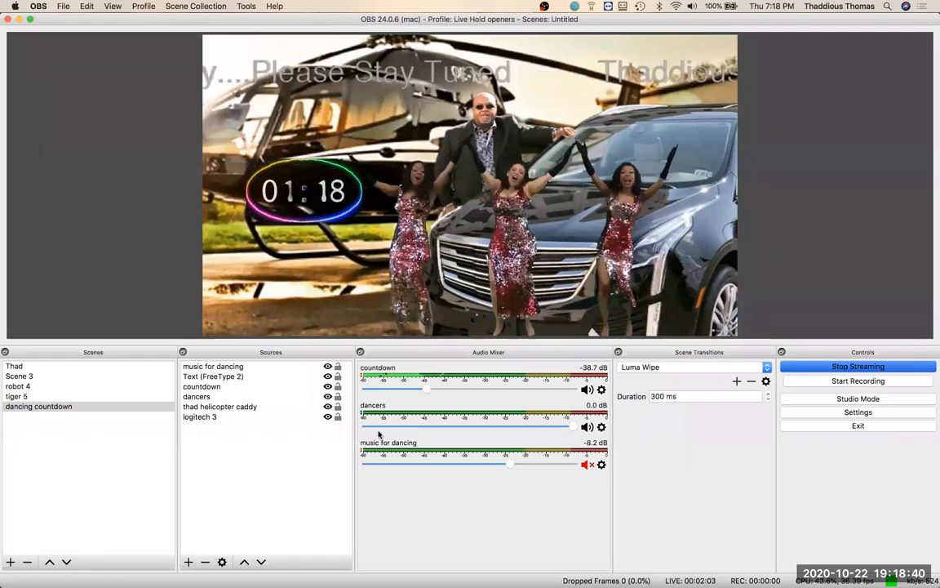
Switch to Chrome and show the OBS Studio download page on obsproject.com
mouse_move(532, 564)
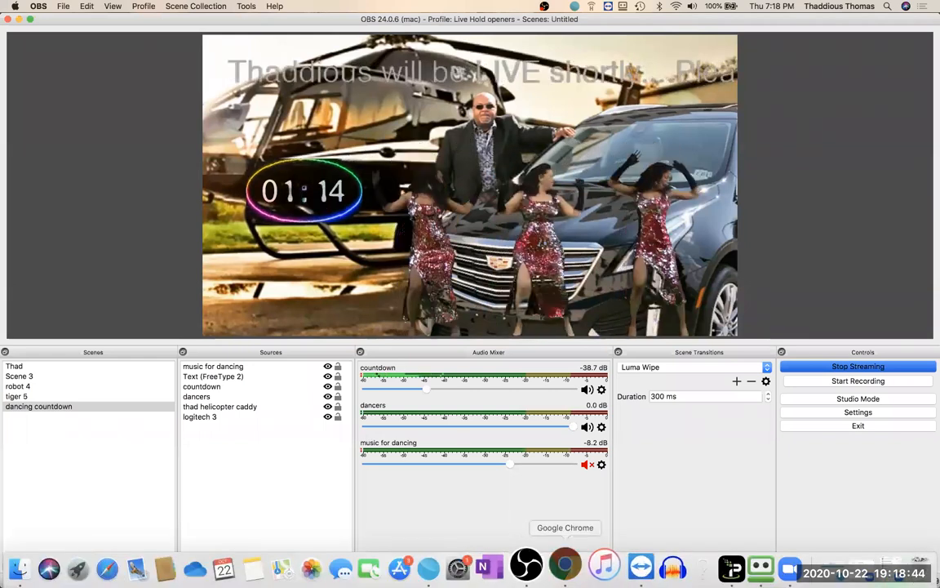
click(575, 565)
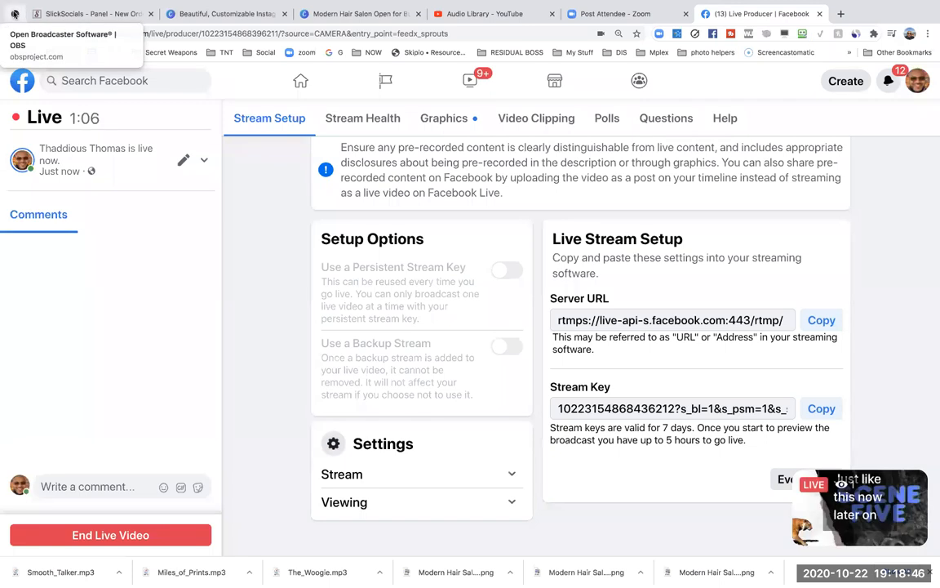
click(14, 14)
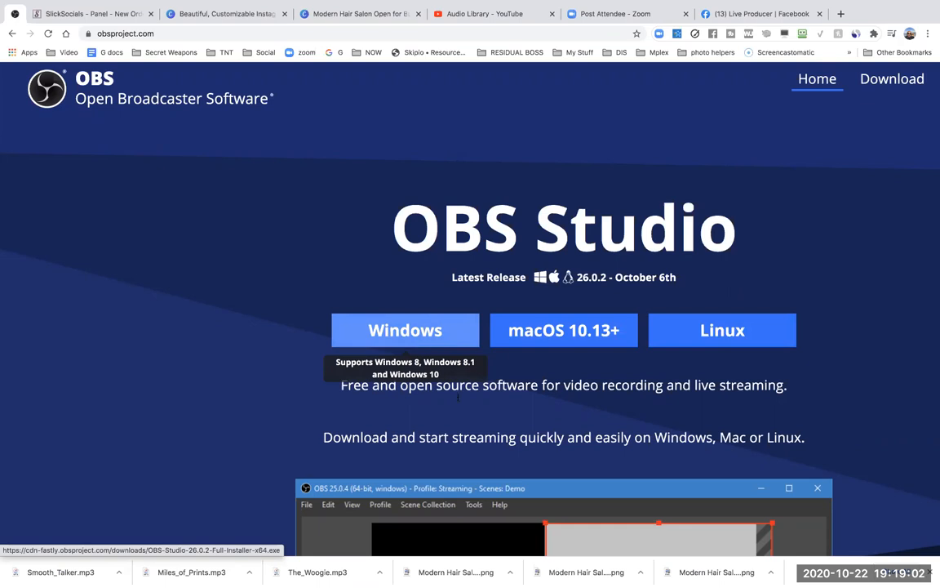
Switch to OBS, stop streaming, and check the live video's status on the Facebook Live Producer page in Chrome
mouse_move(566, 571)
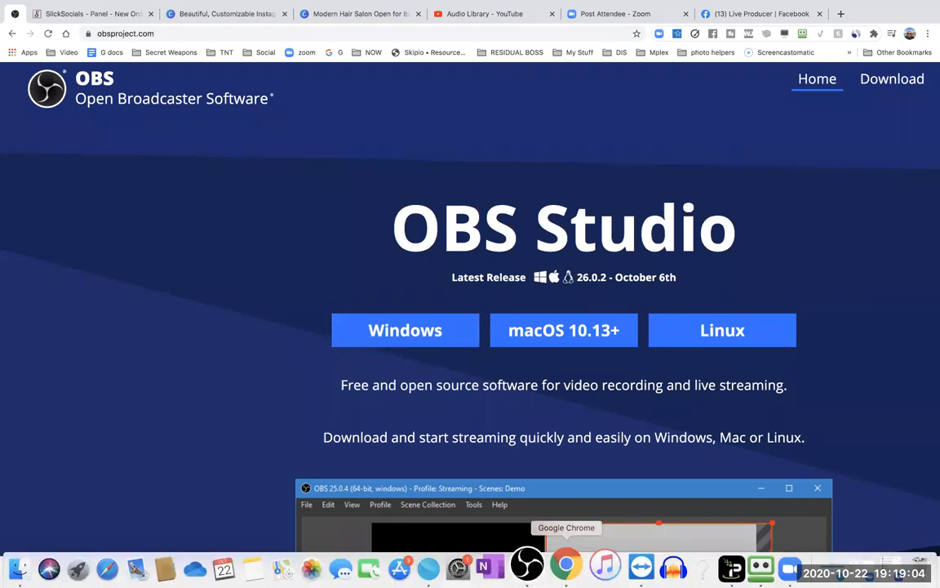
click(528, 565)
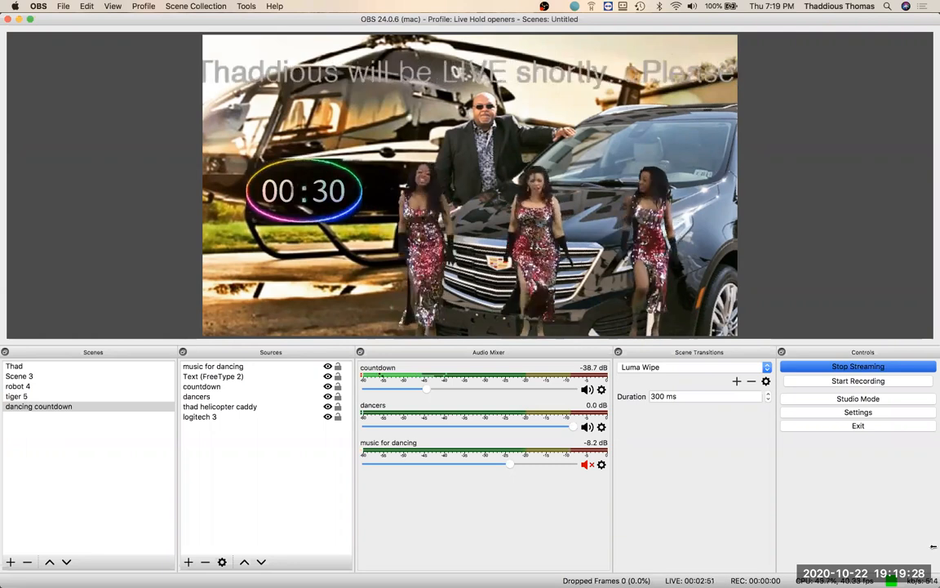
click(848, 368)
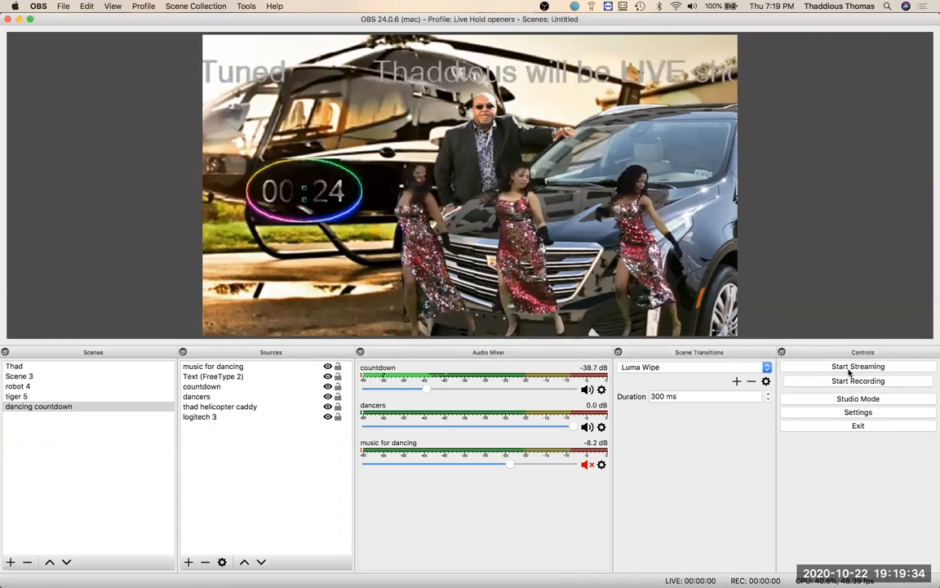
mouse_move(528, 569)
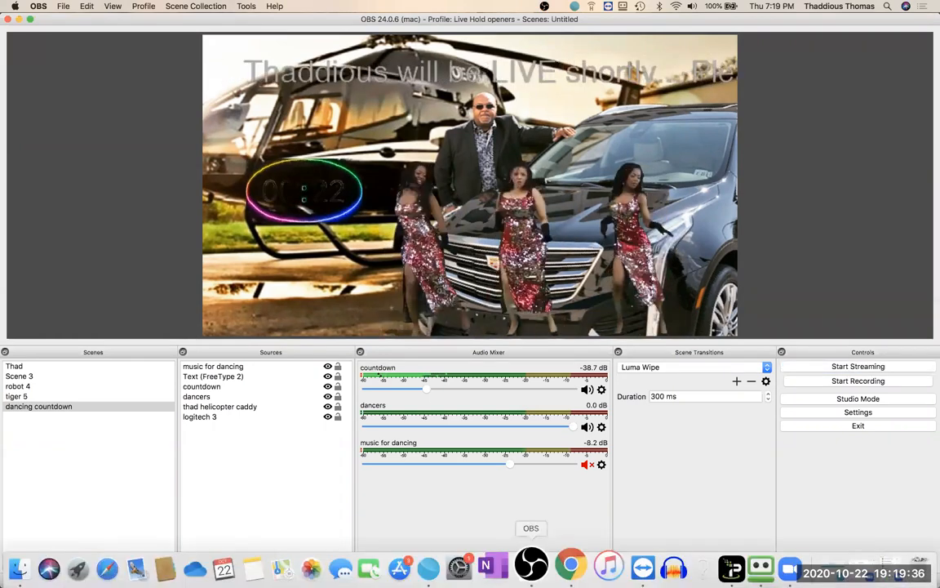
click(565, 566)
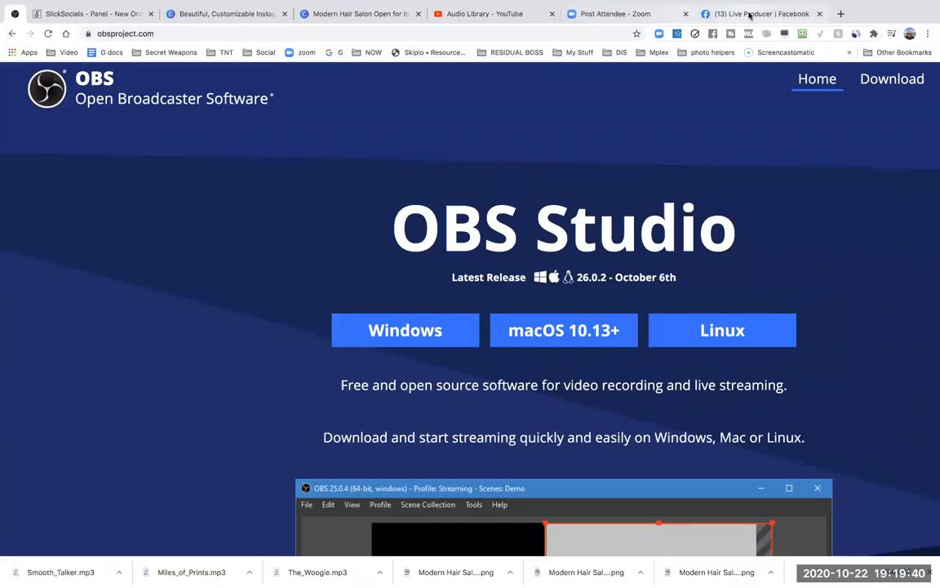
click(749, 15)
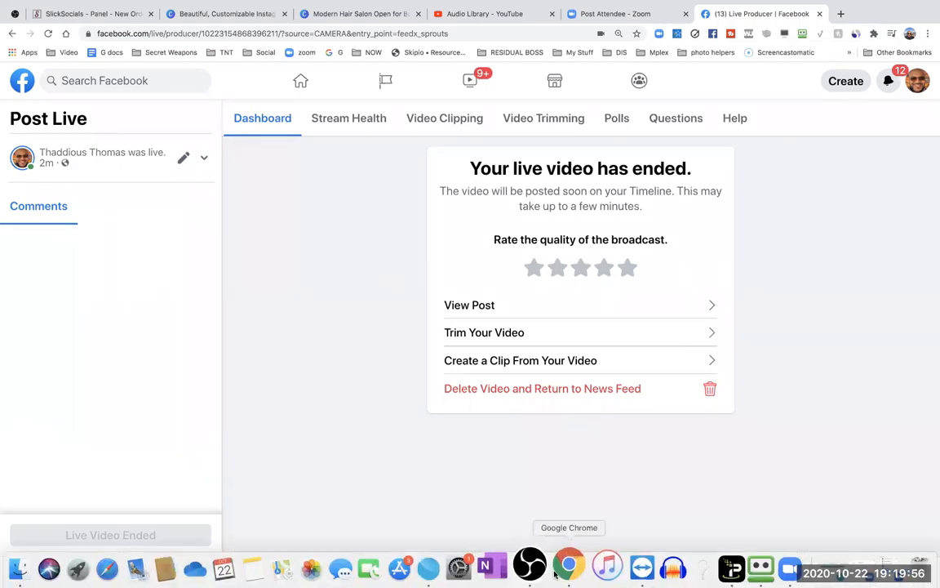
Switch to OBS and move the "dancers" source of the dancing countdown scene to the end of the source order
click(530, 566)
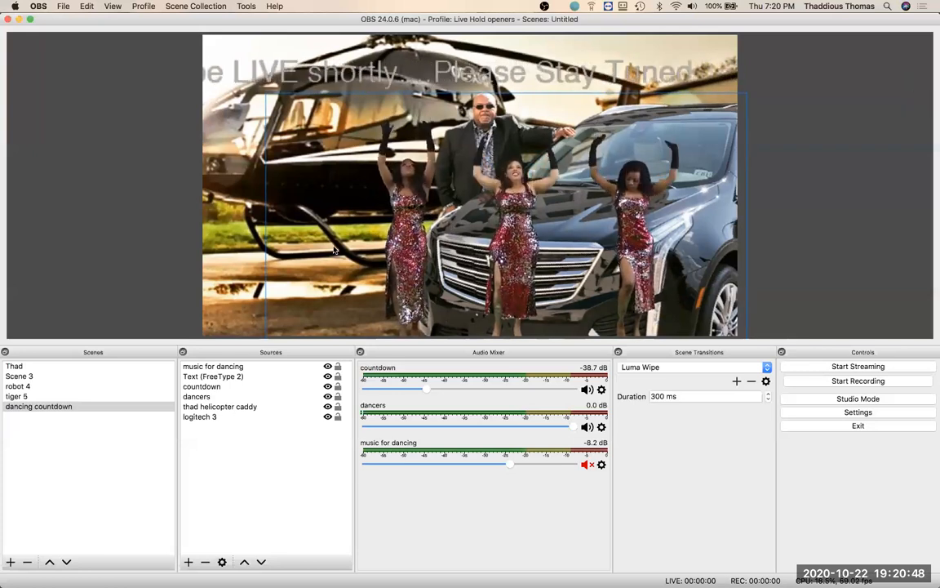
click(204, 398)
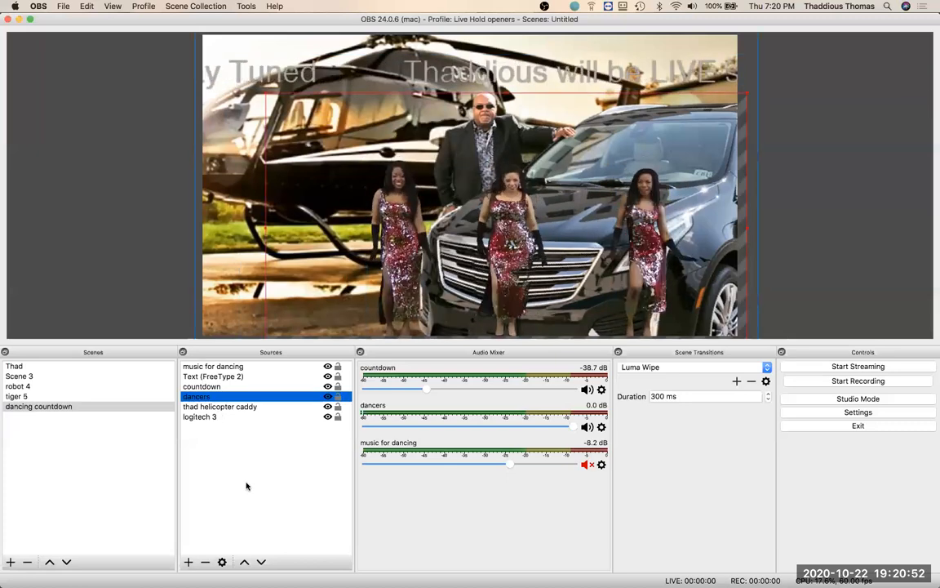
click(260, 562)
click(261, 561)
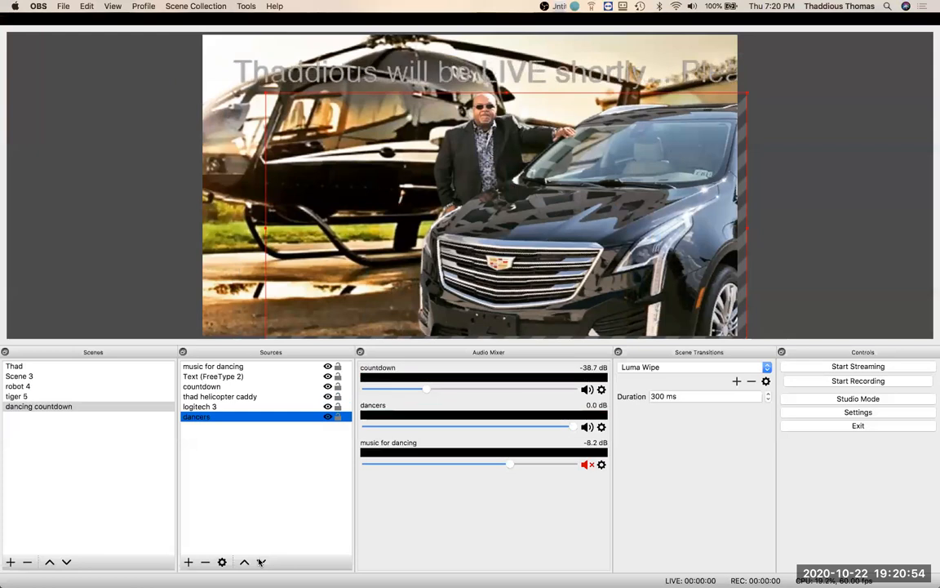
Move the "Text (FreeType 2)" source down to just above "dancers" and deselect it
click(214, 376)
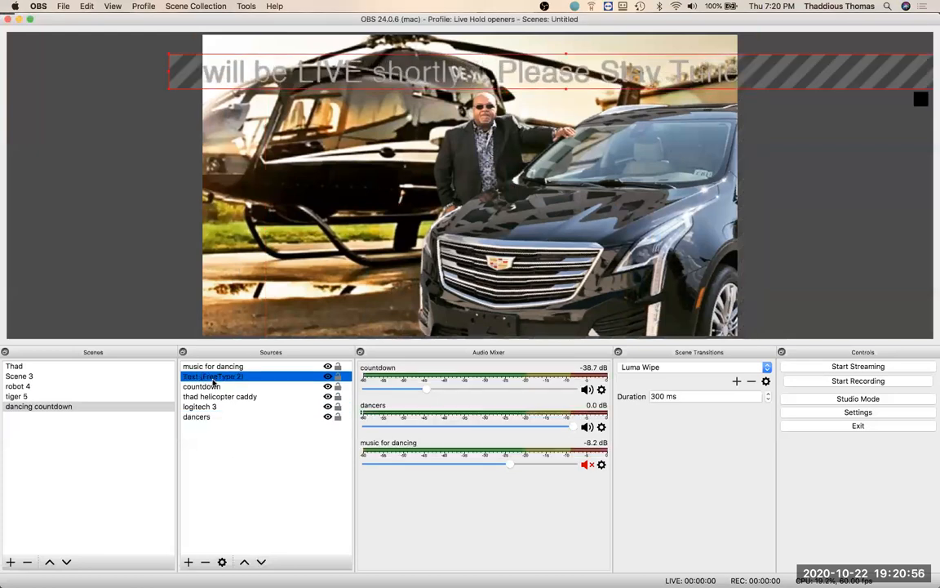
click(260, 561)
click(260, 561)
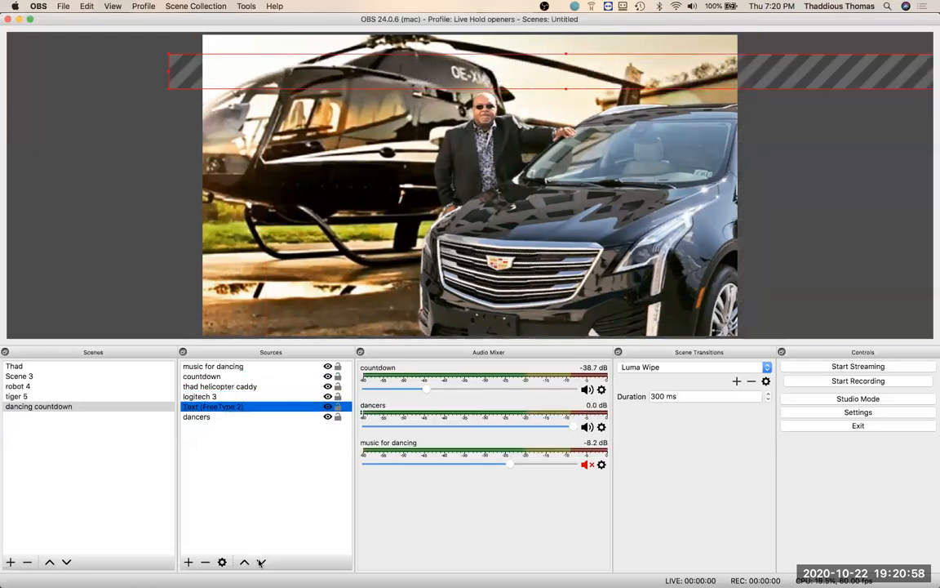
click(262, 483)
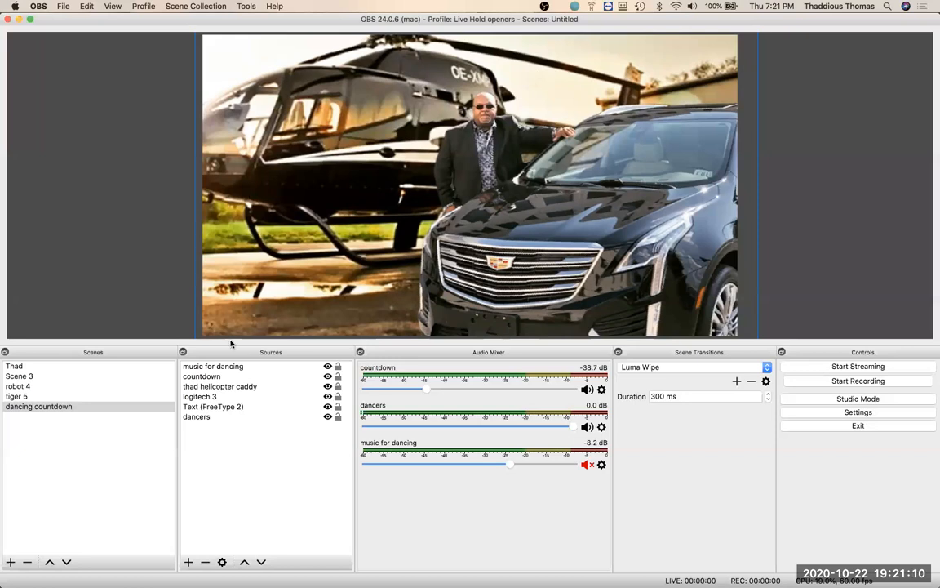
Move the "dancers" source up in front of the helicopter background, directly below "countdown"
click(198, 418)
click(244, 561)
click(244, 561)
click(244, 562)
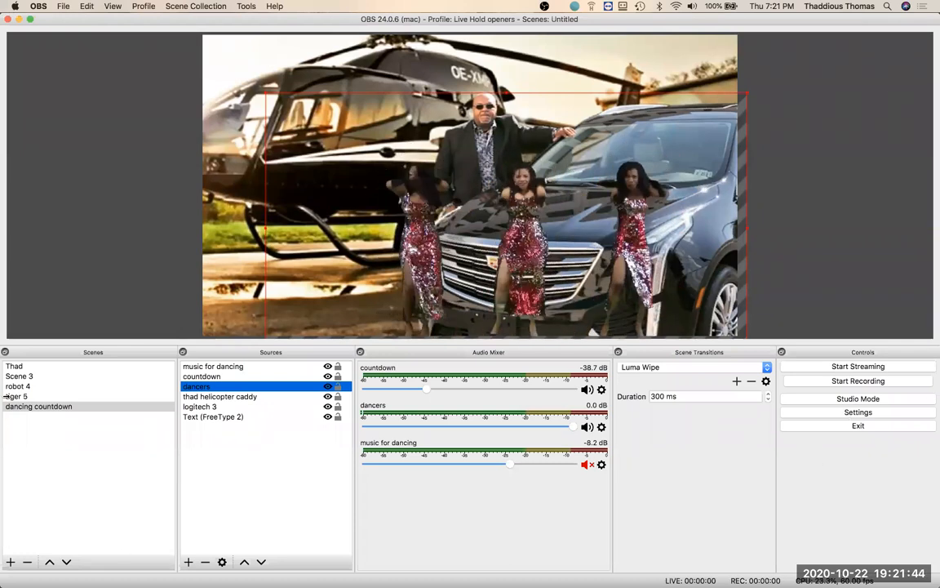
Turn on Studio Mode, load the first scene with the mountain background into the preview, and transition it to Program
click(856, 399)
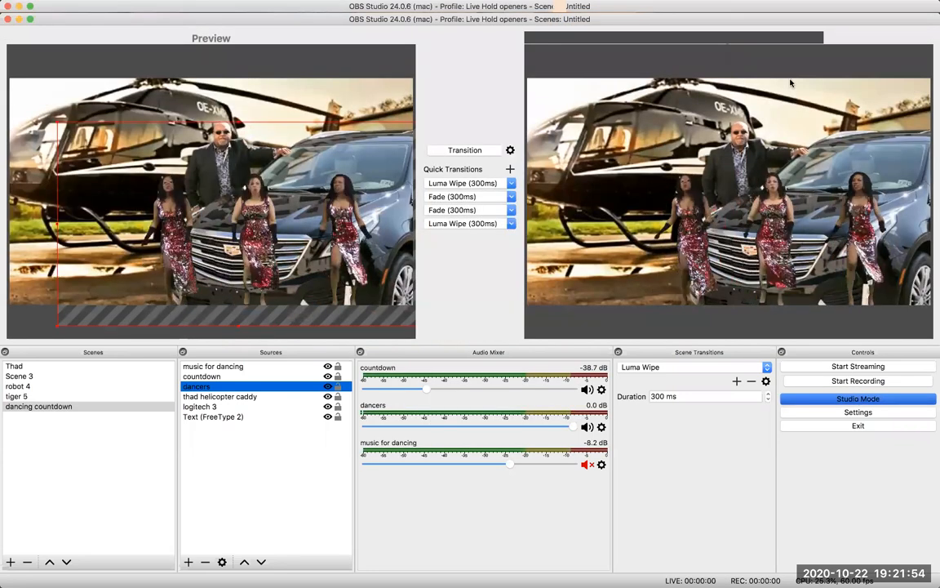
click(801, 395)
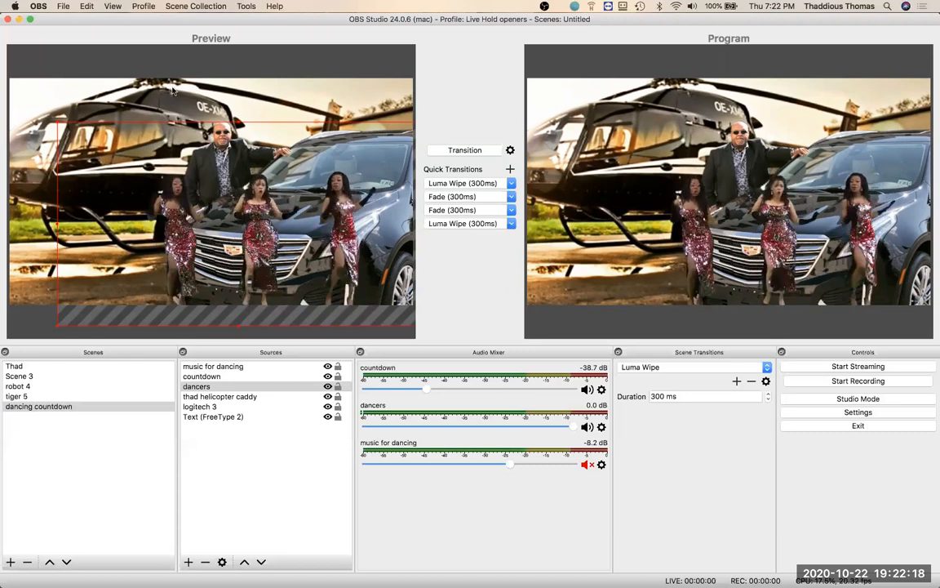
click(22, 367)
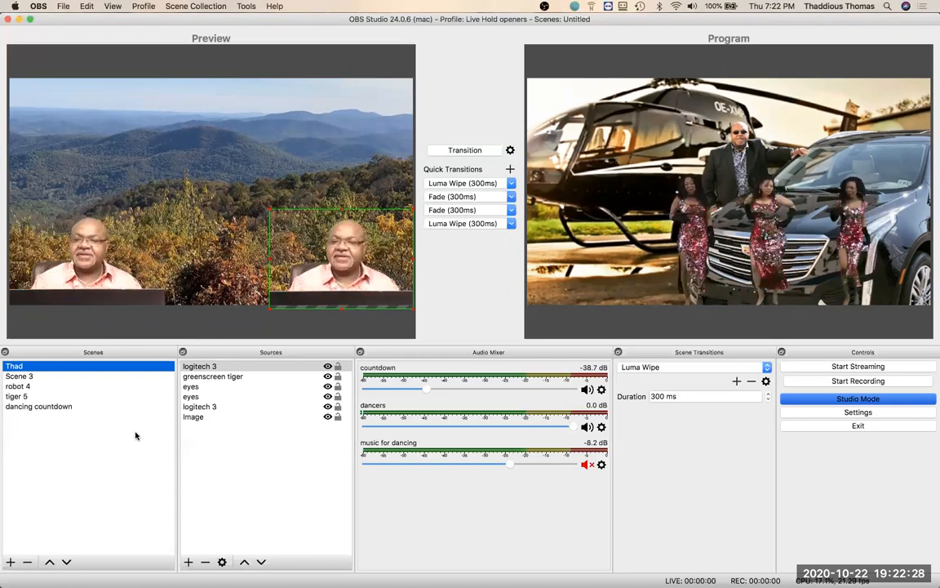
click(190, 241)
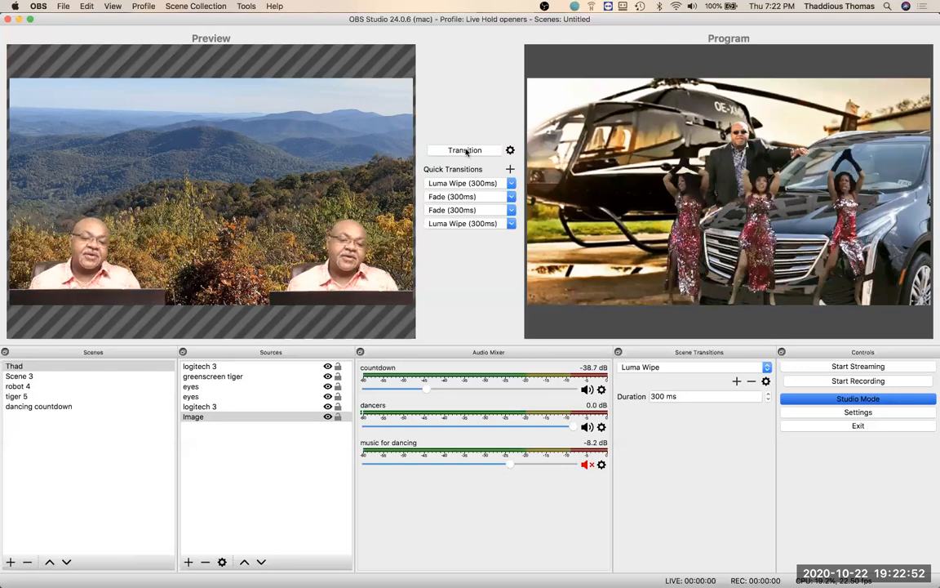
click(465, 151)
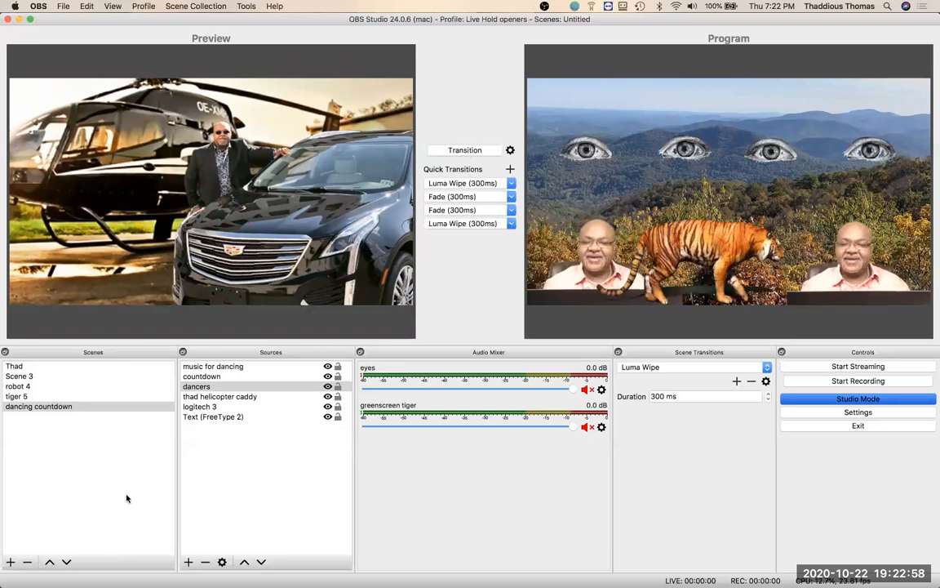
Transition the "robot 4" scene to Program and adjust the robot dancing audio volume to about -40.5 dB
click(18, 386)
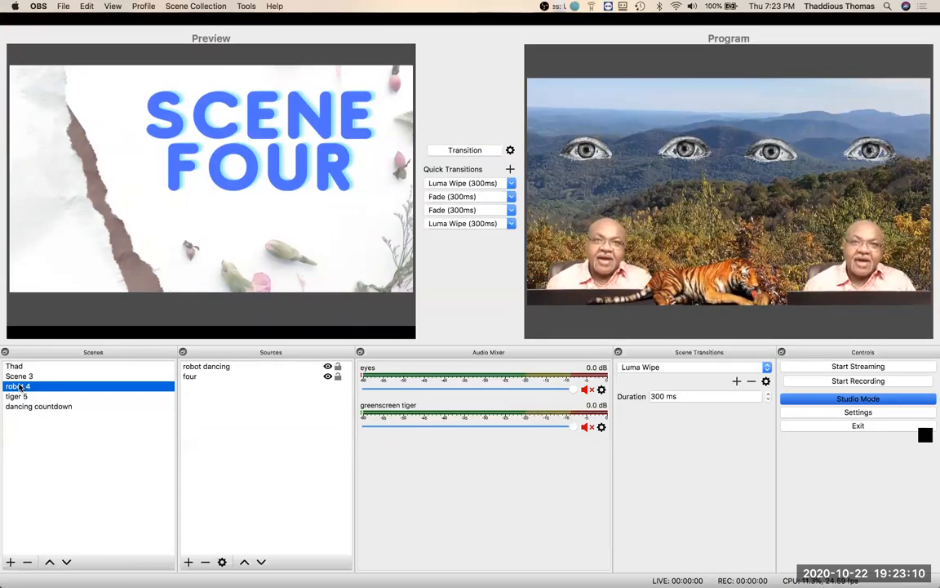
click(459, 152)
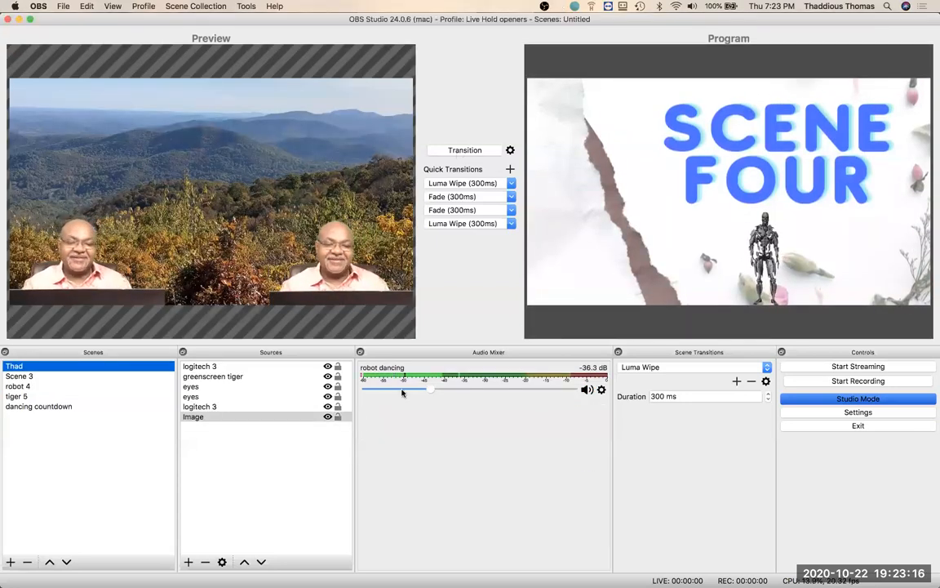
drag(427, 391, 440, 390)
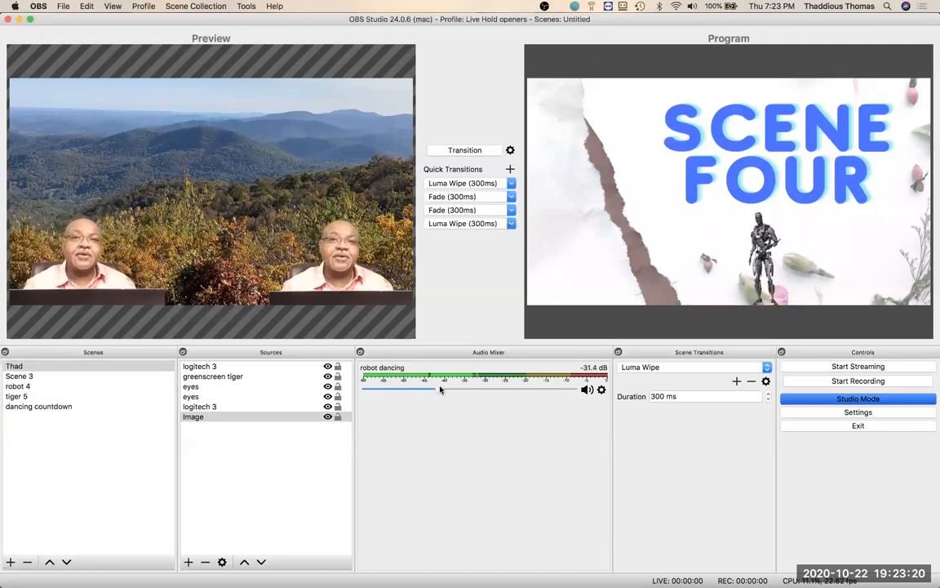
drag(440, 389, 452, 390)
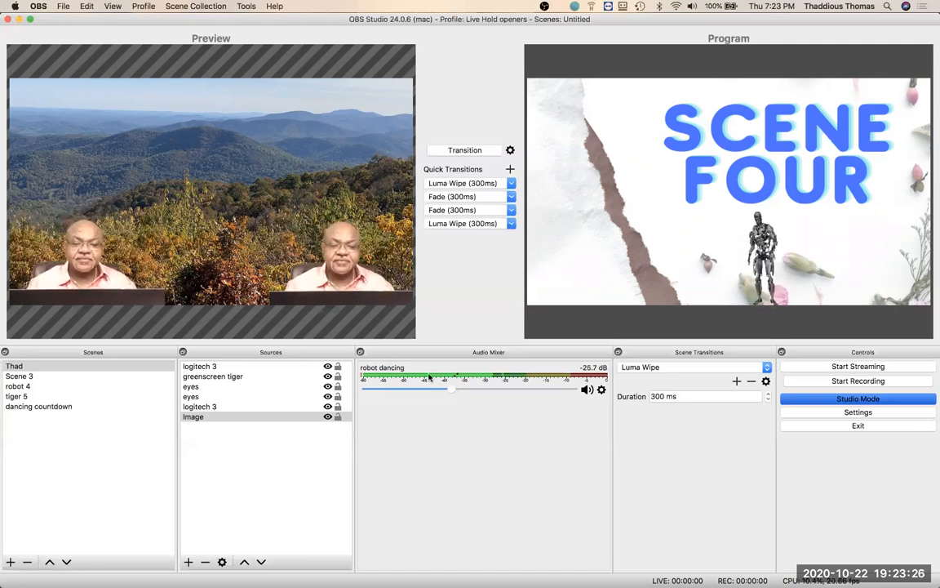
mouse_move(457, 389)
mouse_down()
mouse_move(432, 393)
mouse_move(457, 394)
mouse_up()
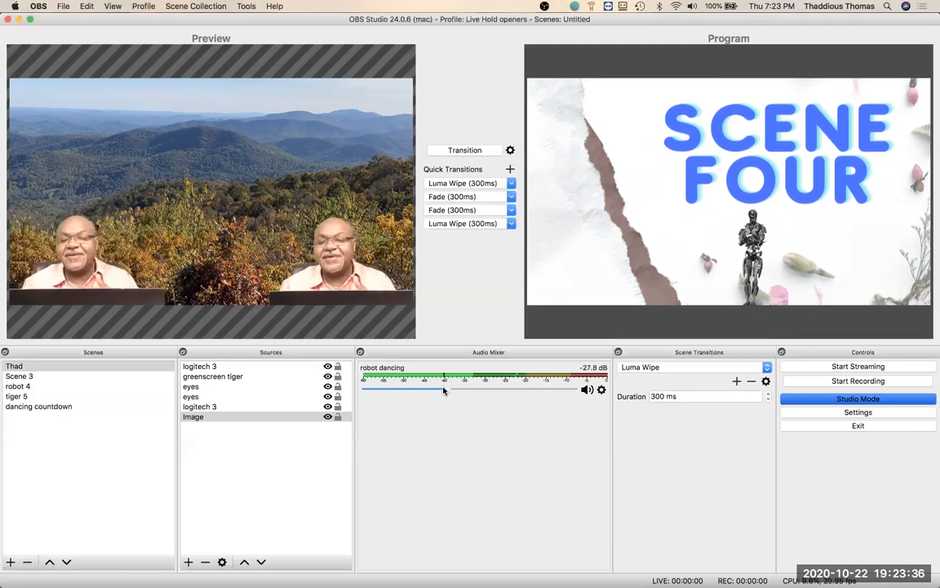
drag(435, 390, 424, 389)
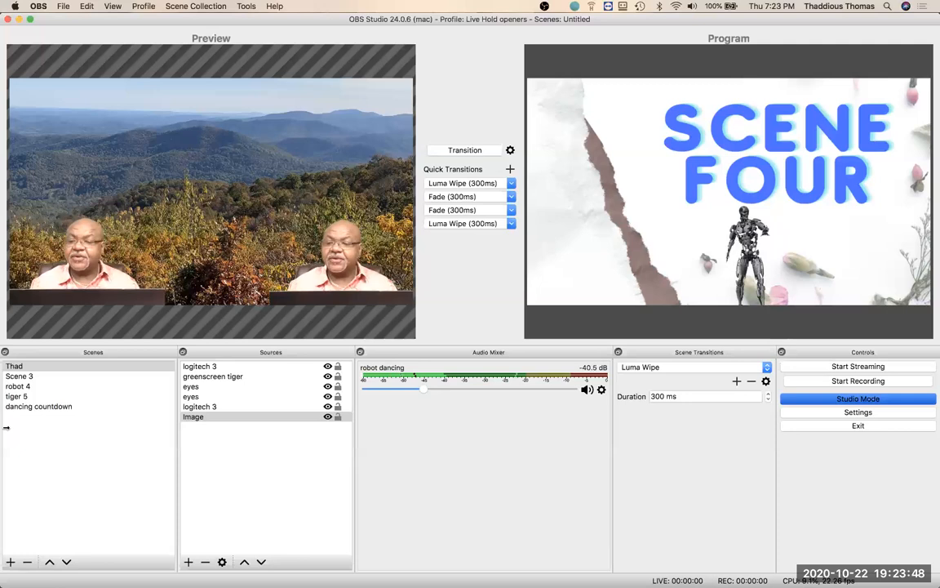
Transition "Scene 3" to Program and turn off Studio Mode
click(23, 377)
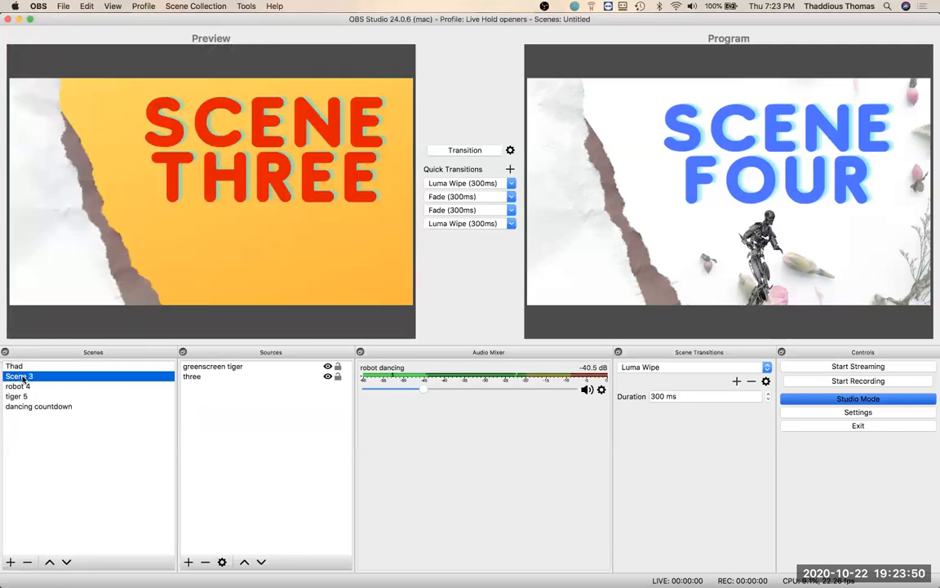
click(464, 151)
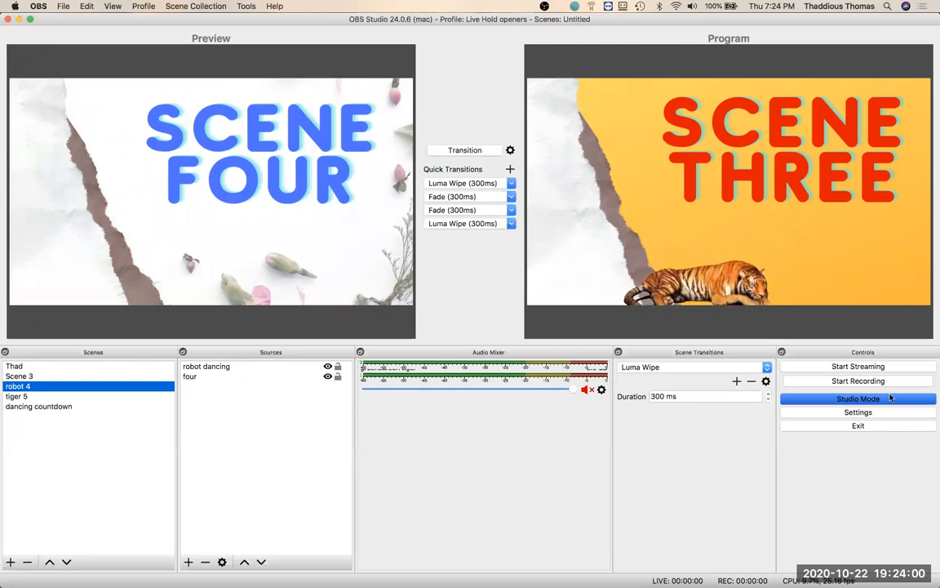
click(855, 399)
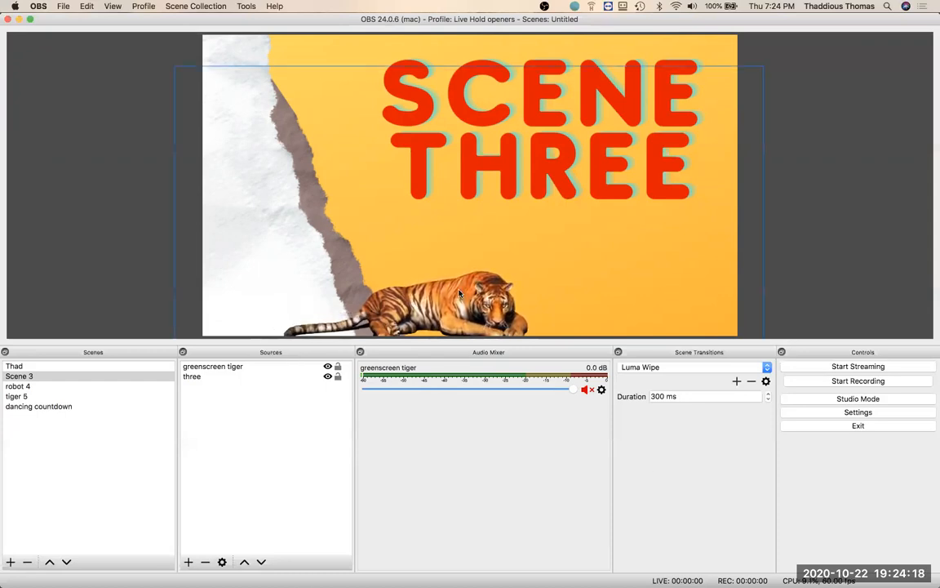
Move the "three" background slightly up and to the right, and reposition the greenscreen tiger higher and farther right
click(433, 319)
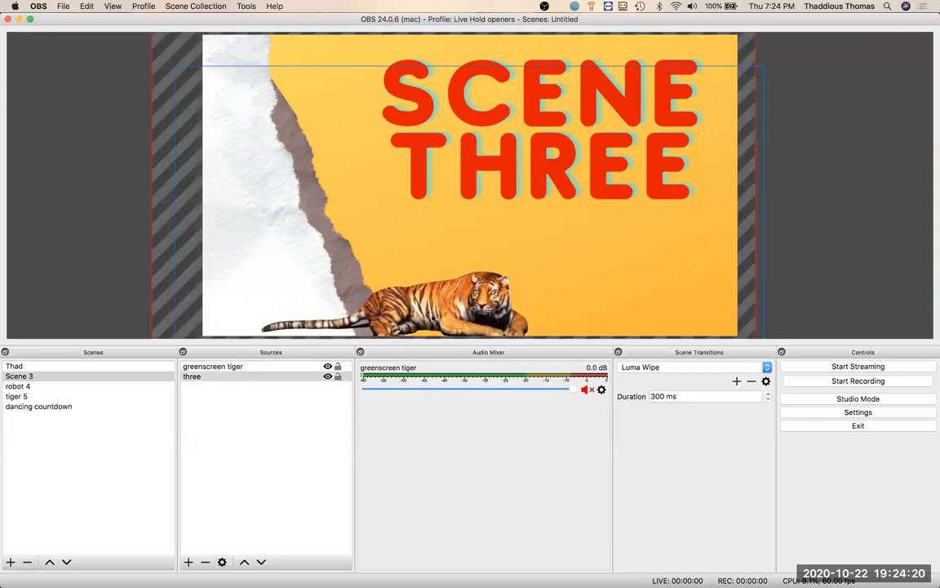
mouse_move(416, 275)
mouse_down()
mouse_move(374, 217)
mouse_move(423, 260)
mouse_up()
click(430, 328)
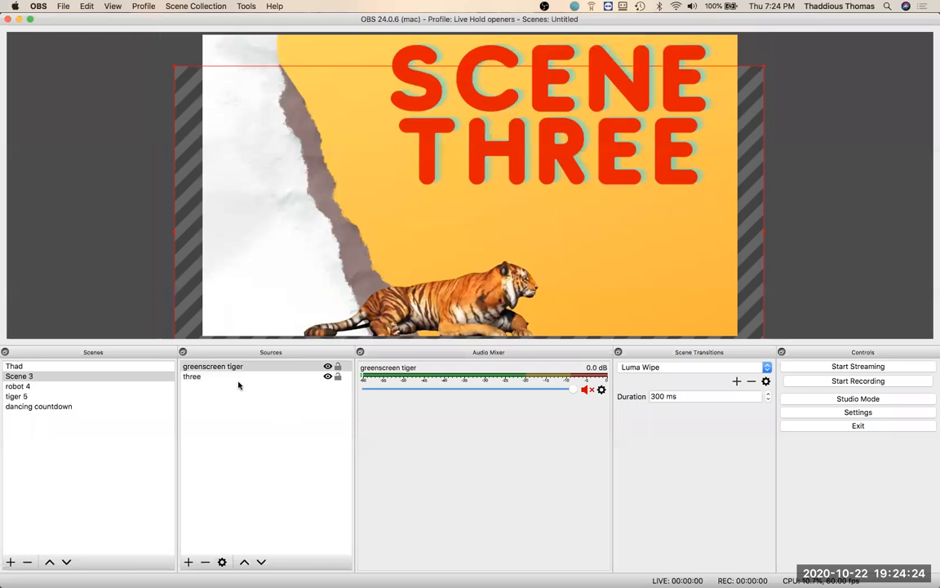
drag(405, 318, 455, 283)
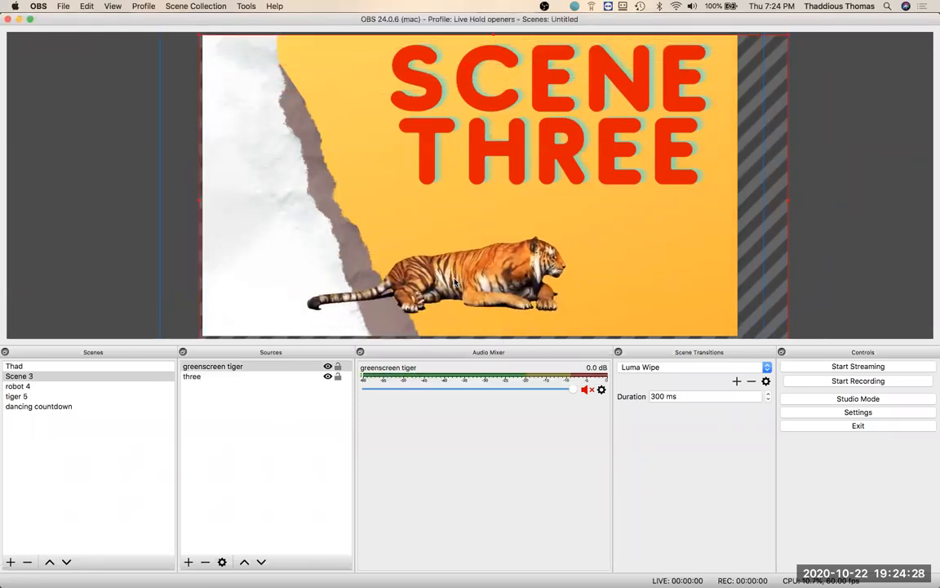
Crop the empty area around the greenscreen tiger and place the cropped tiger below the SCENE THREE title
drag(494, 213, 501, 176)
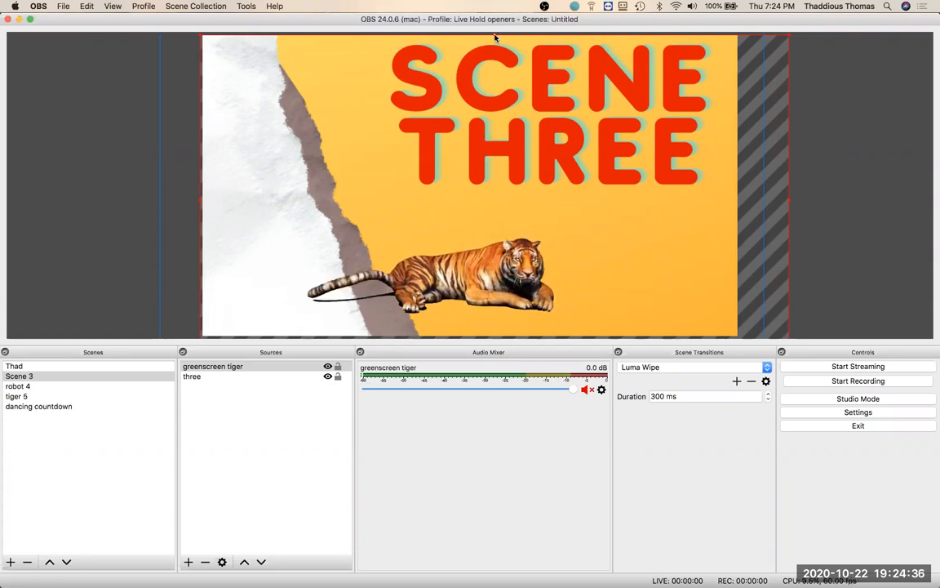
drag(494, 36, 499, 205)
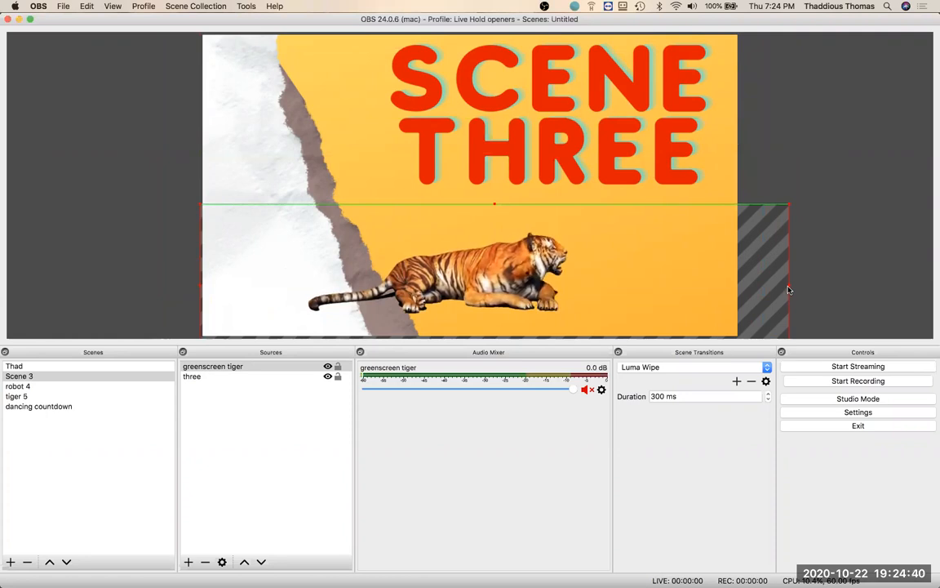
drag(576, 286, 576, 286)
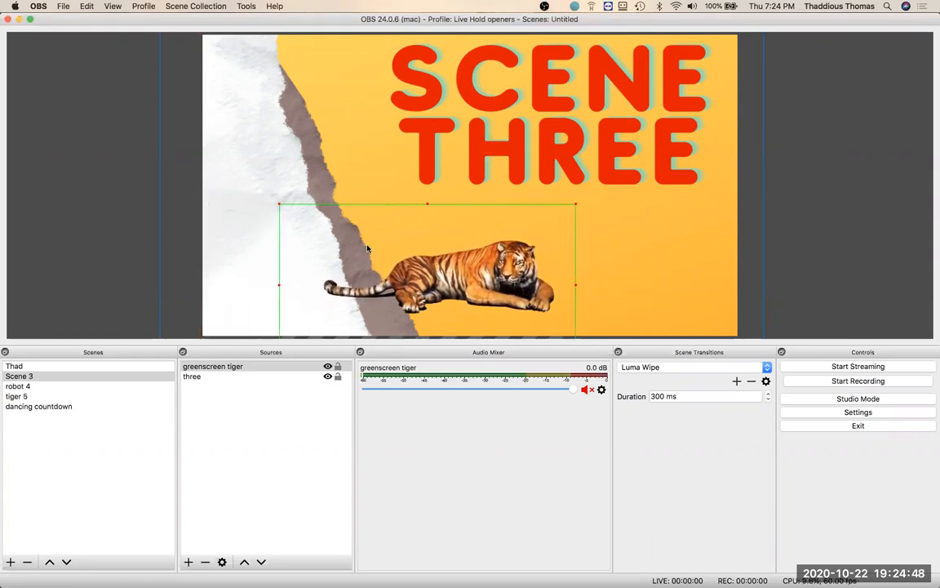
drag(333, 216, 309, 116)
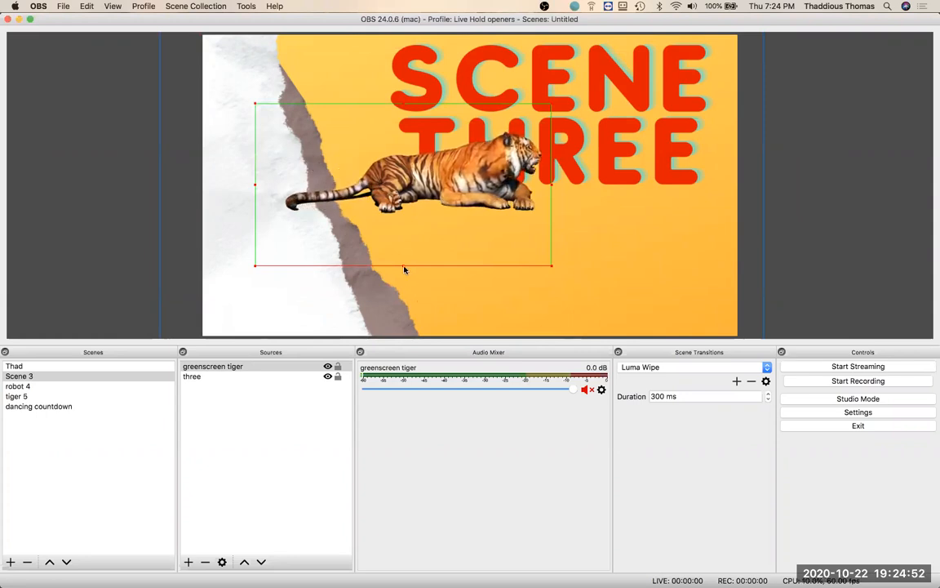
drag(431, 150, 503, 259)
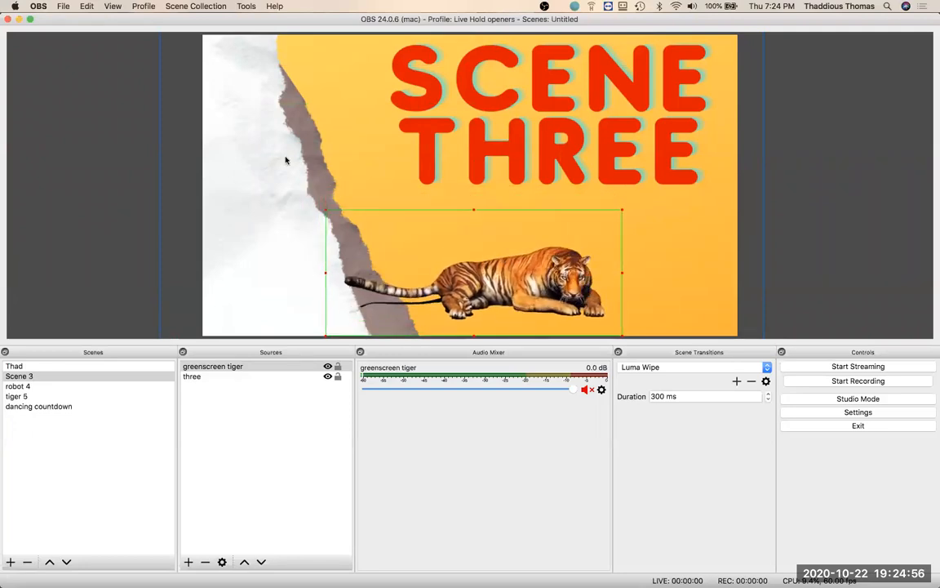
Enlarge the greenscreen tiger, uncrop its top edge to reveal the whole back, and move it down and to the left
drag(327, 215, 231, 97)
drag(419, 217, 508, 214)
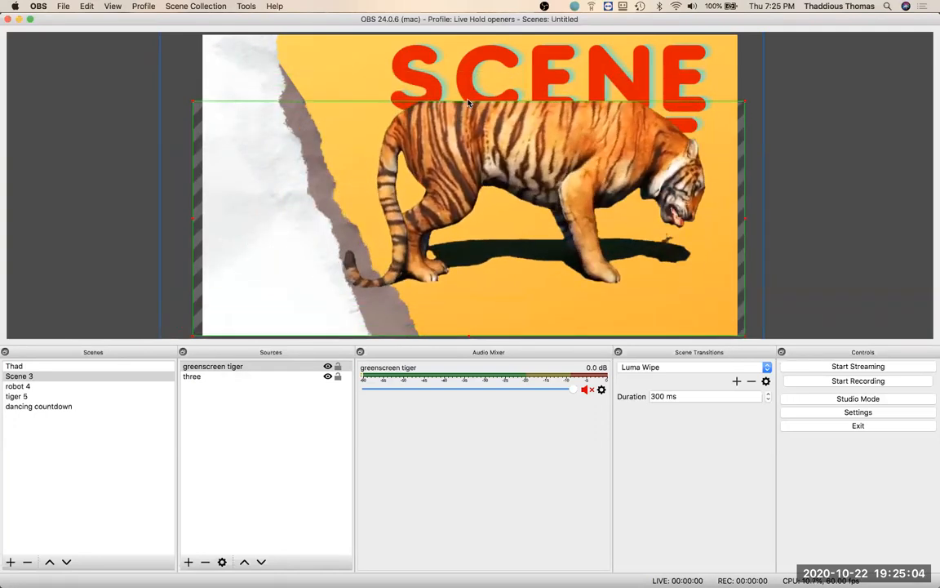
drag(470, 102, 469, 58)
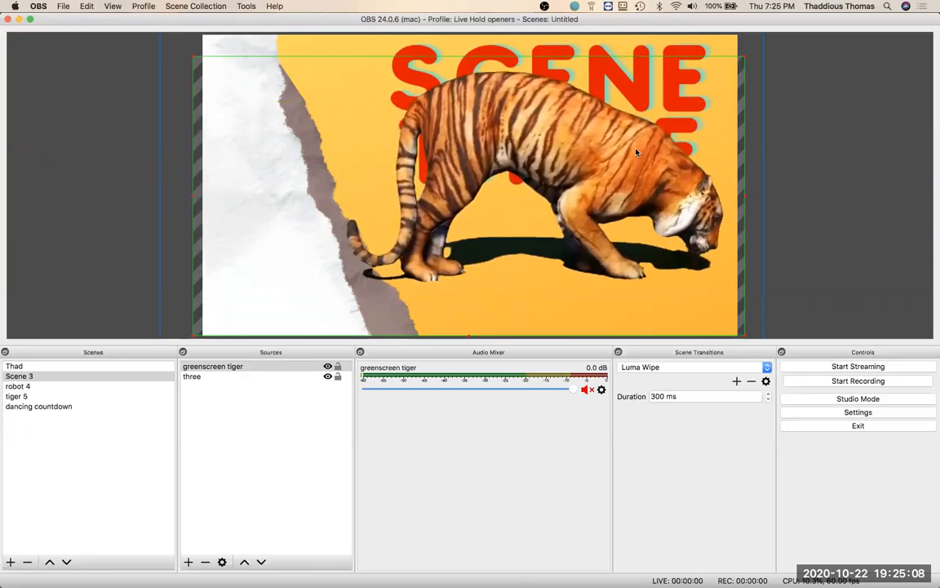
drag(631, 110, 553, 181)
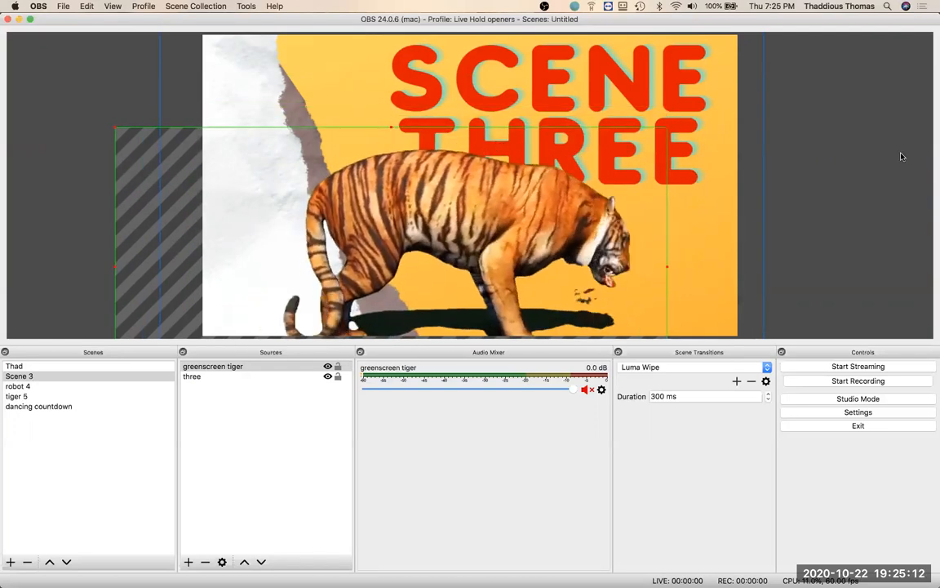
click(865, 172)
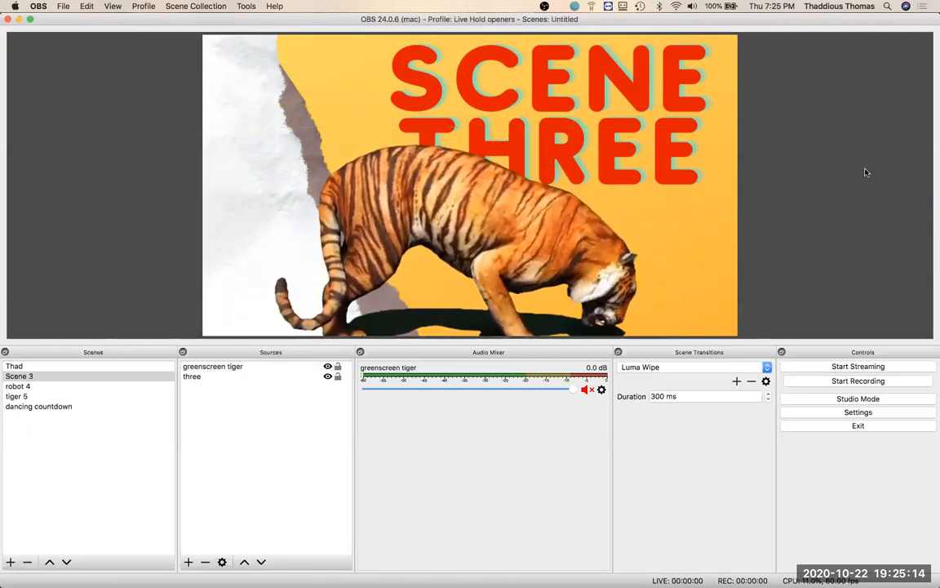
Copy the greenscreen tiger source and paste it into Scene 3 as a reference
click(490, 211)
click(208, 367)
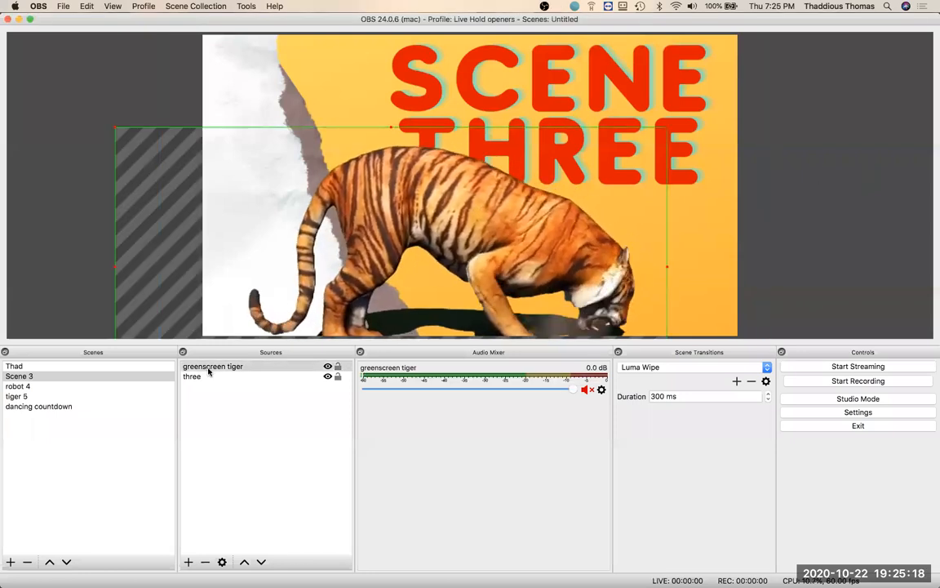
right_click(208, 370)
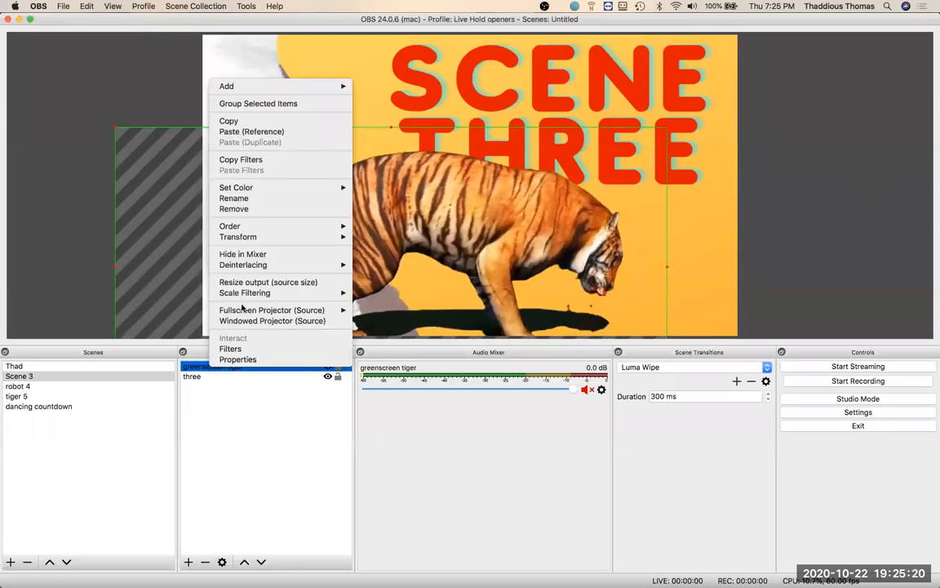
click(229, 121)
click(224, 416)
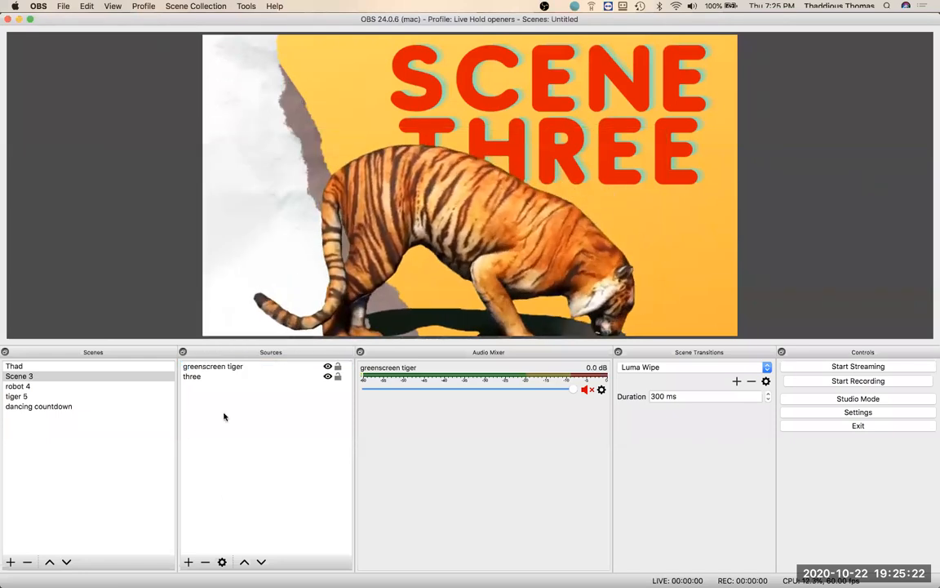
right_click(226, 417)
click(249, 449)
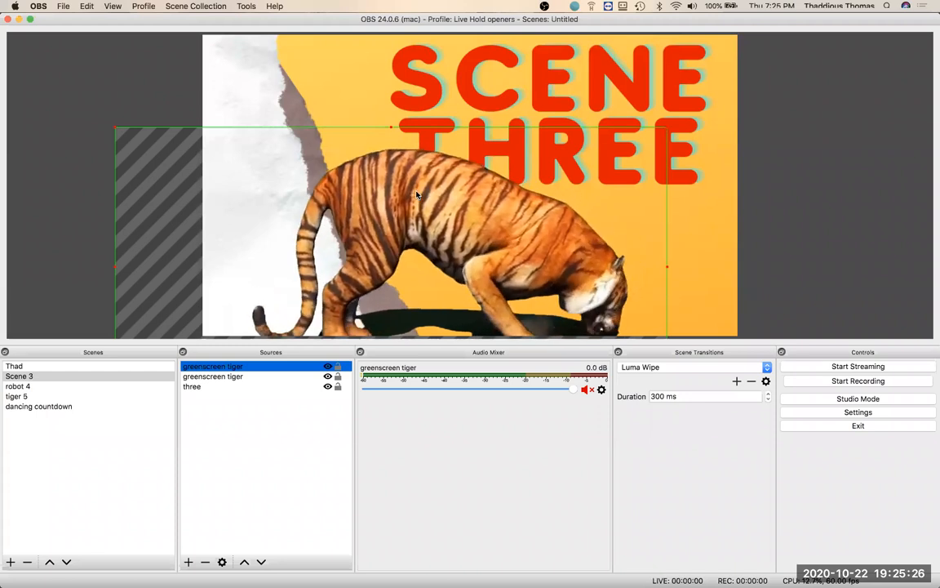
Offset the copied tiger from the original and flip it horizontally by pulling its right edge past the left one
drag(471, 209, 341, 207)
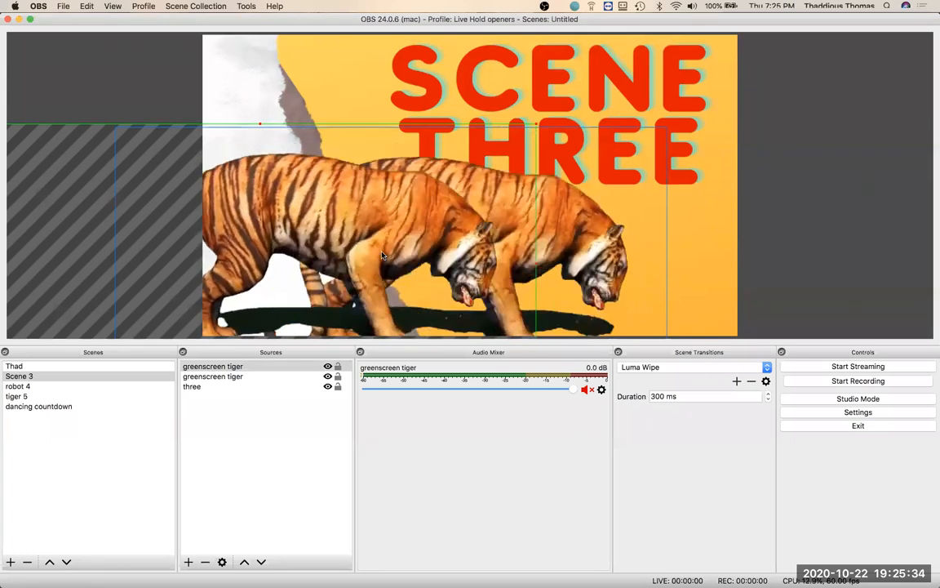
drag(381, 252, 511, 151)
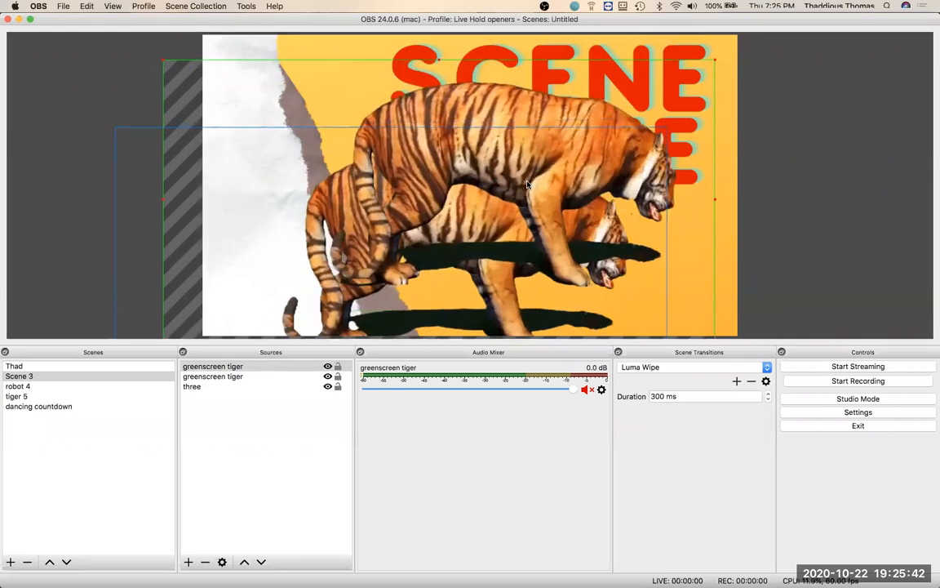
drag(630, 227, 703, 215)
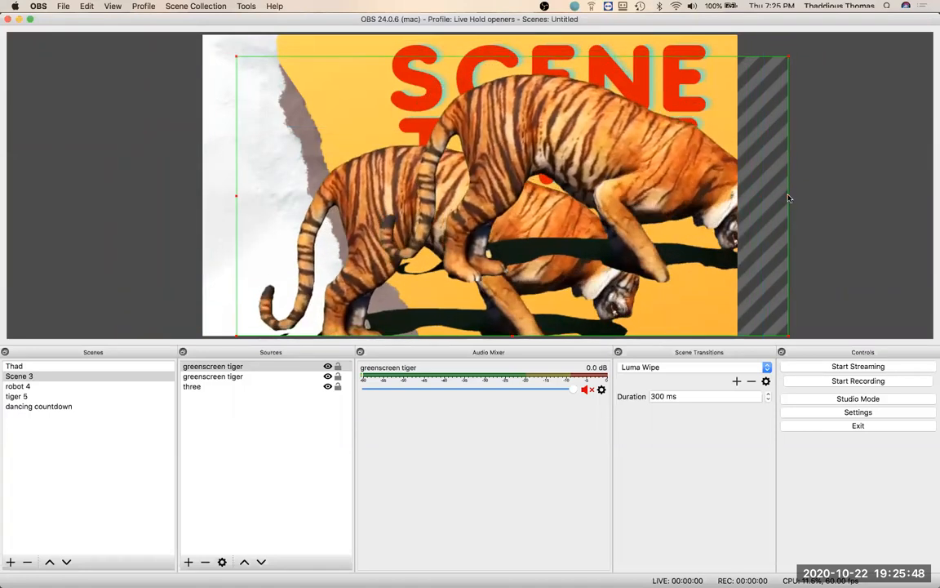
drag(790, 199, 133, 93)
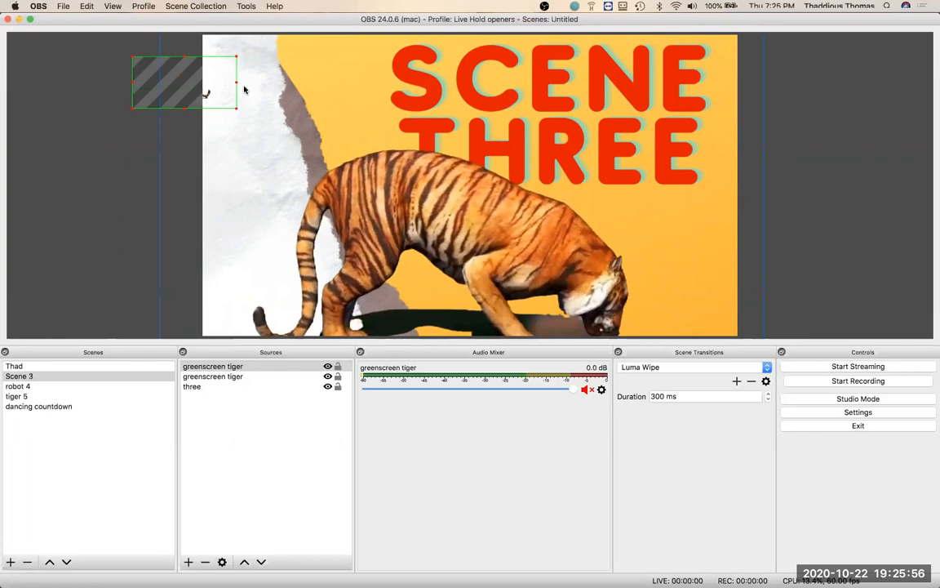
Enlarge the mirrored tiger and place it at the lower right of the scene
drag(220, 85, 479, 110)
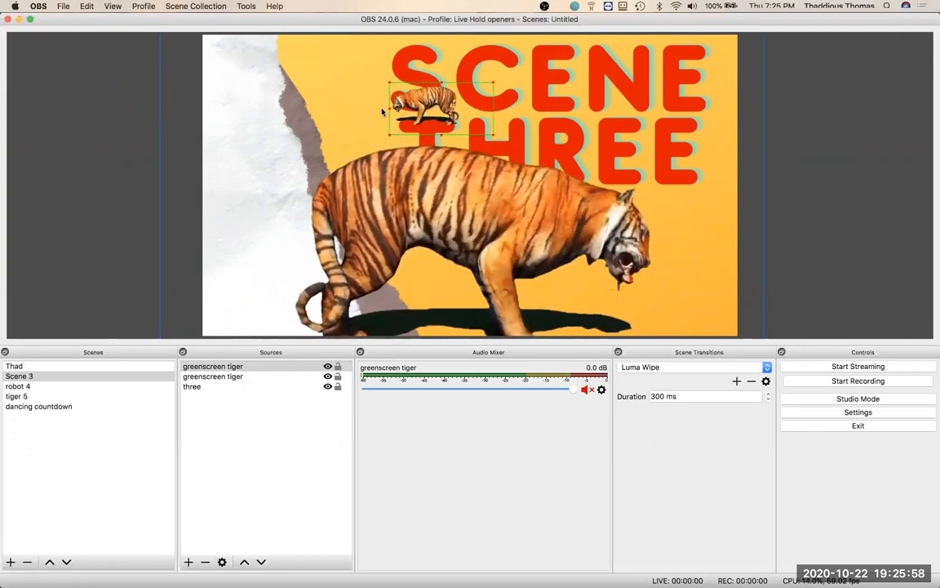
drag(390, 82, 309, 41)
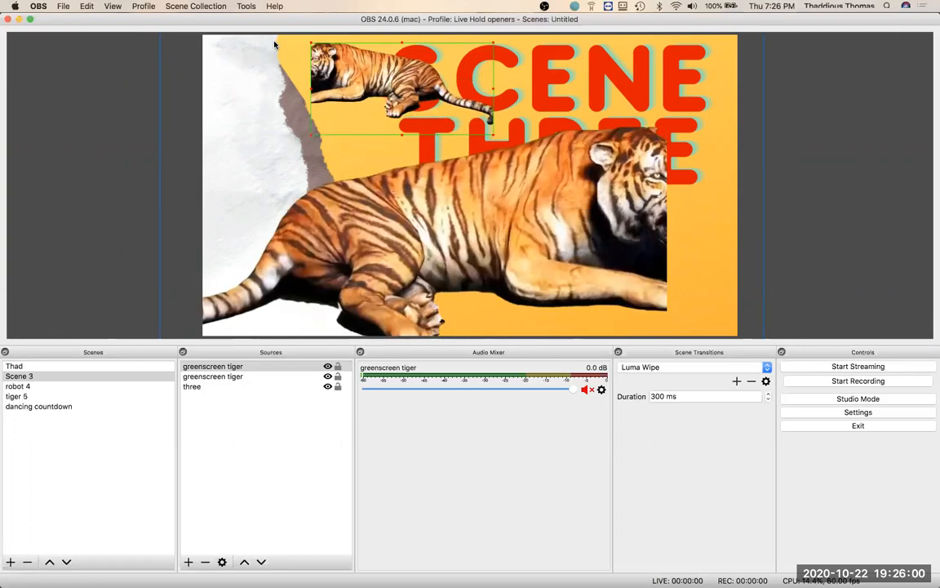
drag(494, 134, 707, 272)
drag(486, 204, 747, 297)
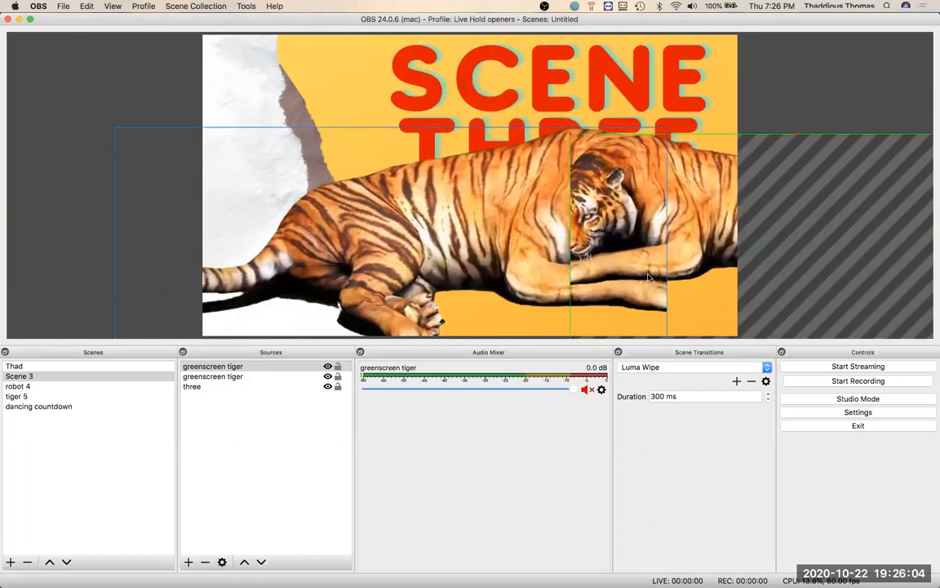
Move the original tiger left, then uncrop the mirrored tiger's left edge and shrink it slightly so both face each other
drag(455, 277, 256, 276)
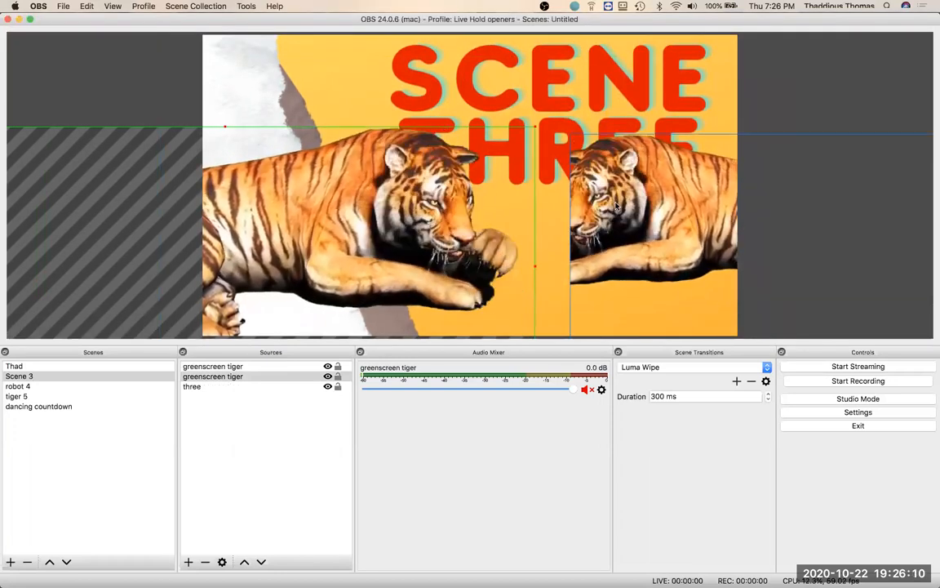
click(567, 265)
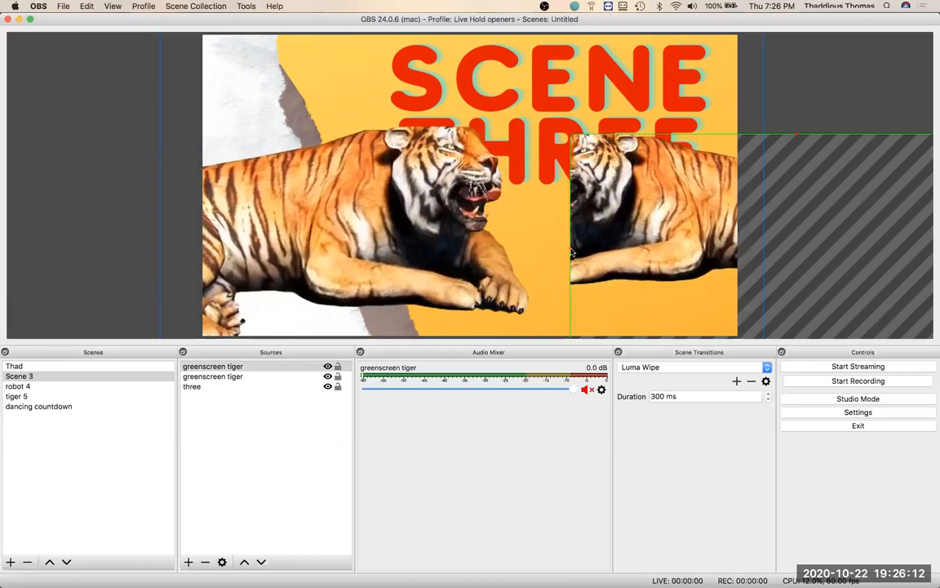
drag(572, 253, 519, 252)
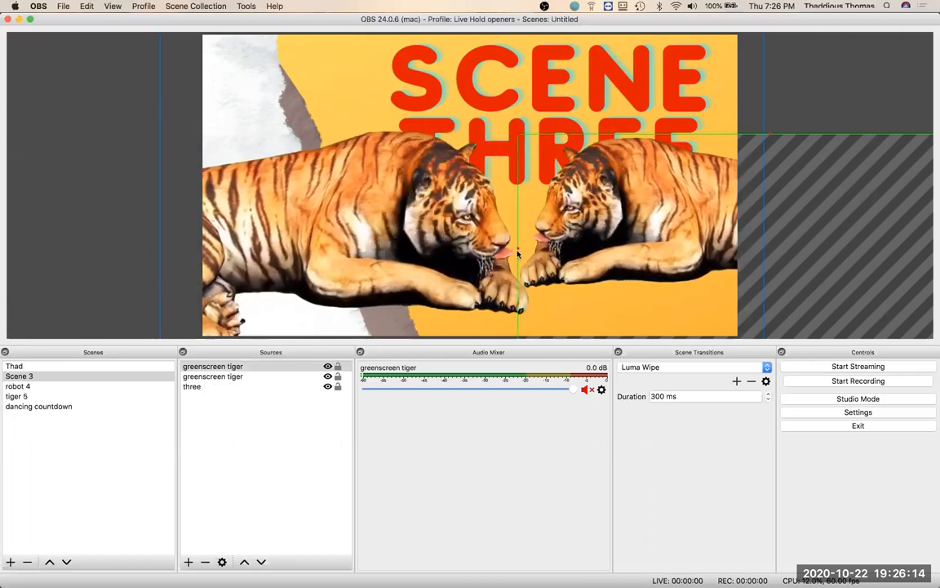
drag(517, 135, 533, 196)
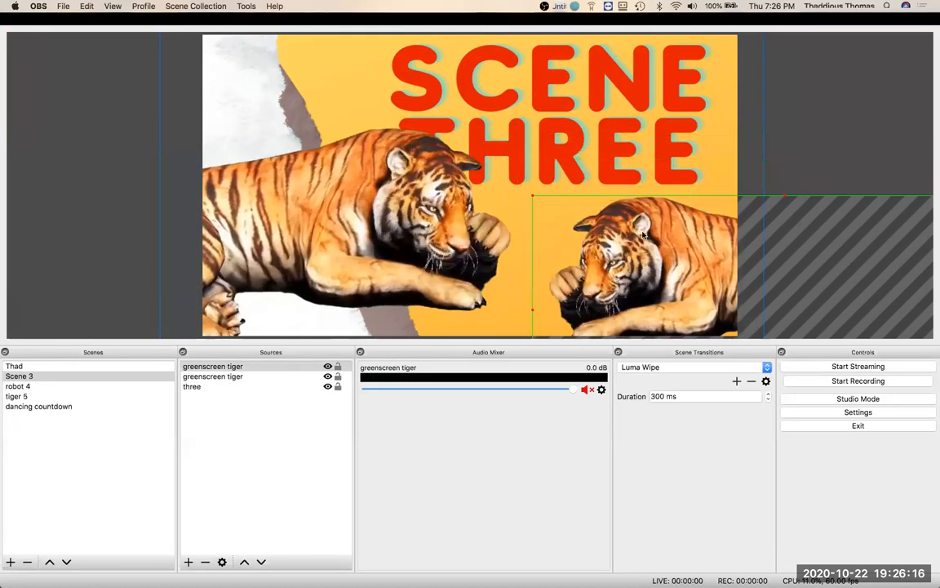
Lower the original tiger into the bottom-left corner, uncrop its top edge, and bring the mirrored tiger closer to it
drag(329, 193, 291, 229)
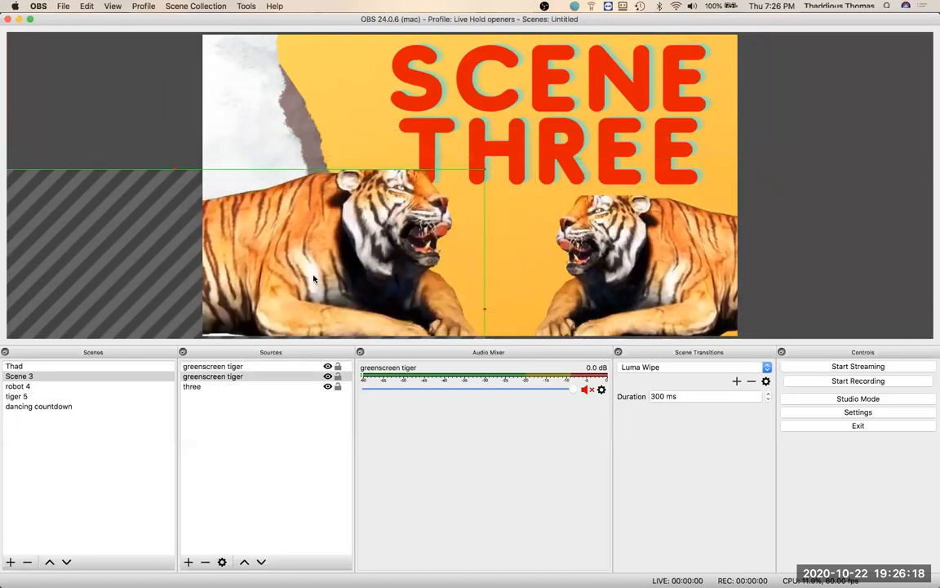
drag(324, 270, 334, 265)
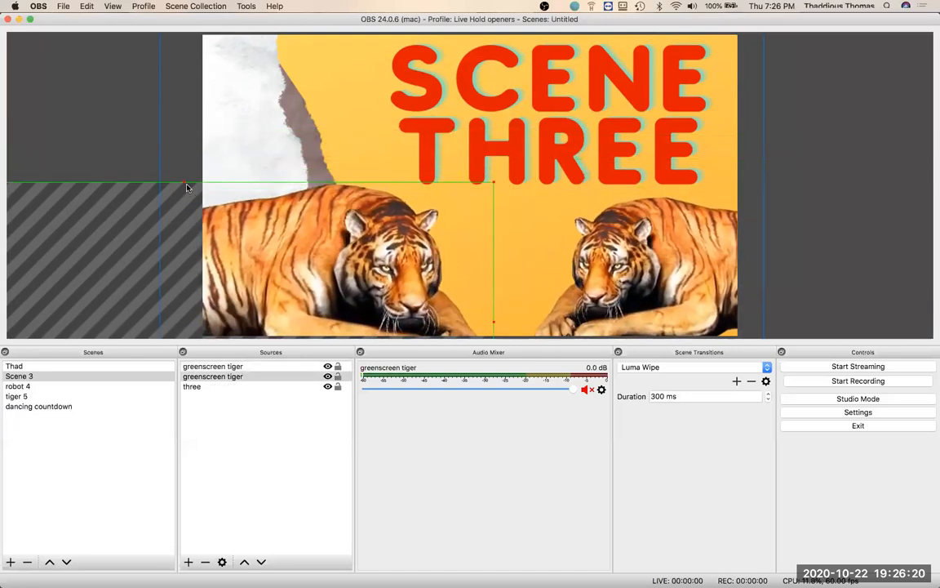
drag(185, 186, 185, 151)
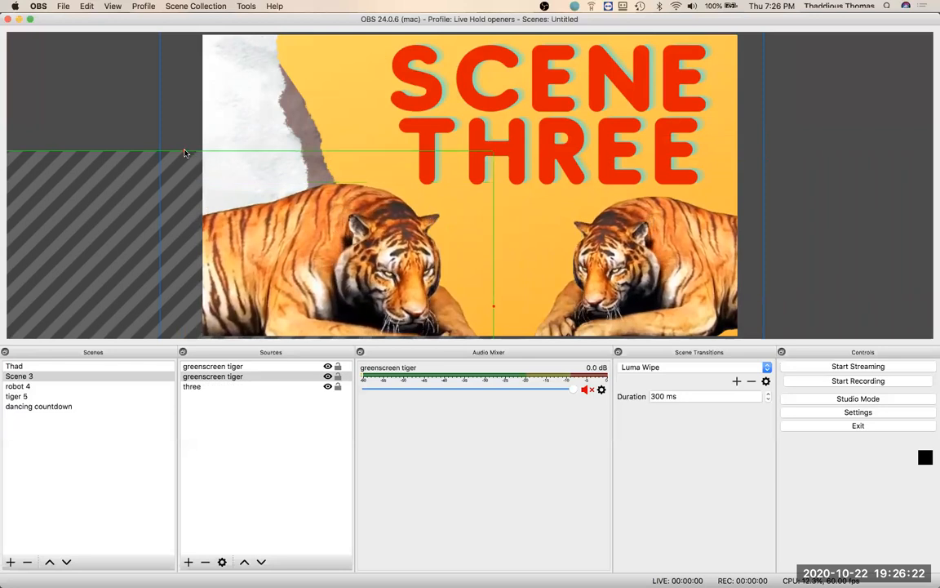
drag(366, 248, 389, 249)
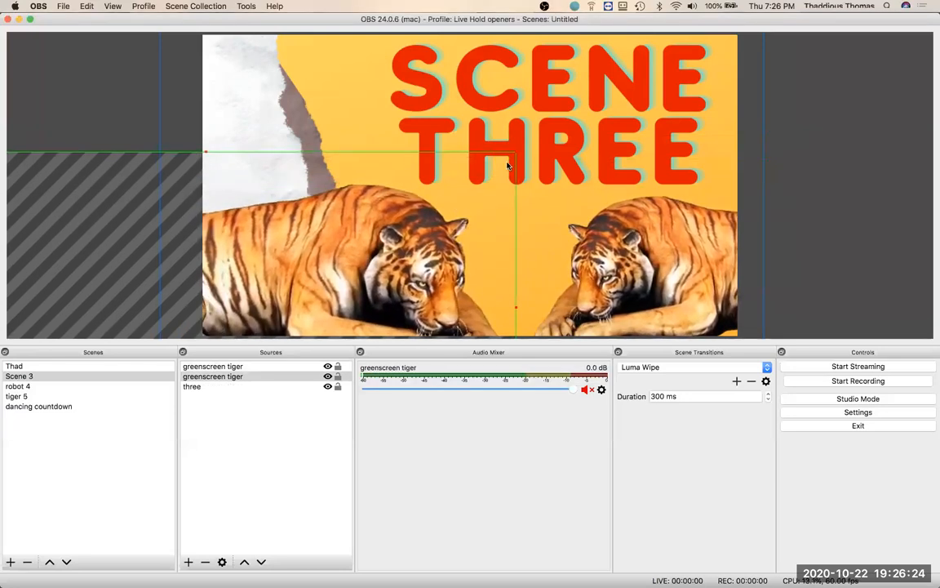
drag(452, 150, 414, 171)
drag(609, 235, 565, 232)
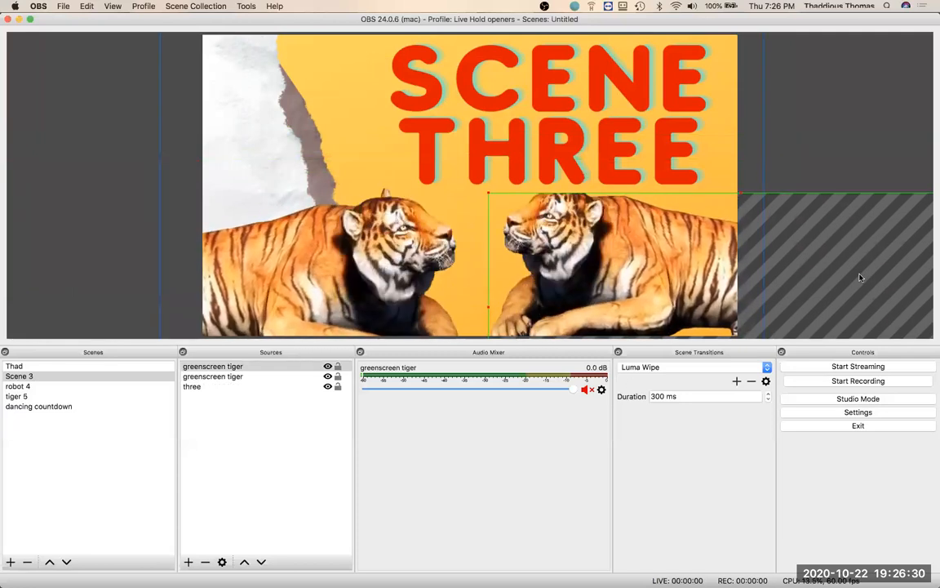
click(824, 164)
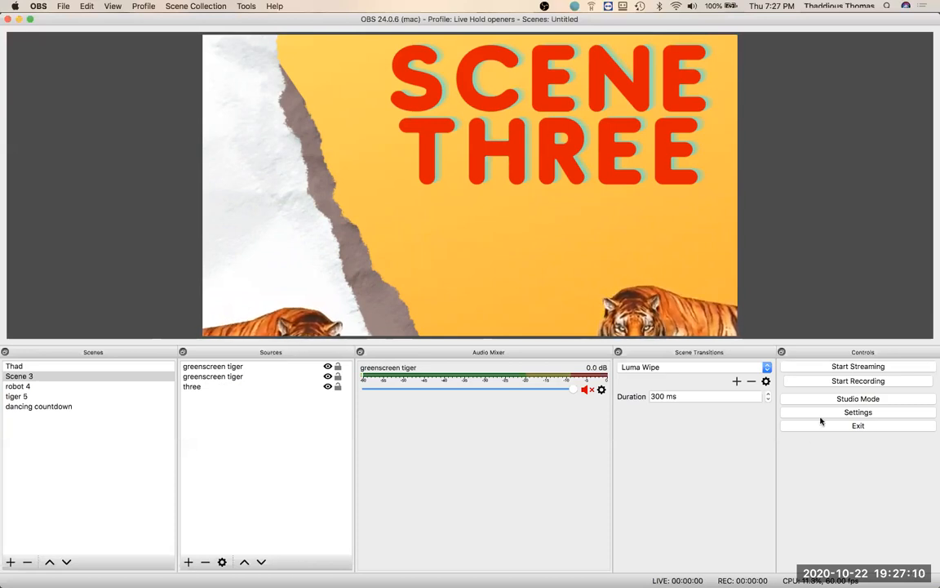
Start recording and switch to the first scene with the mountain background
click(853, 388)
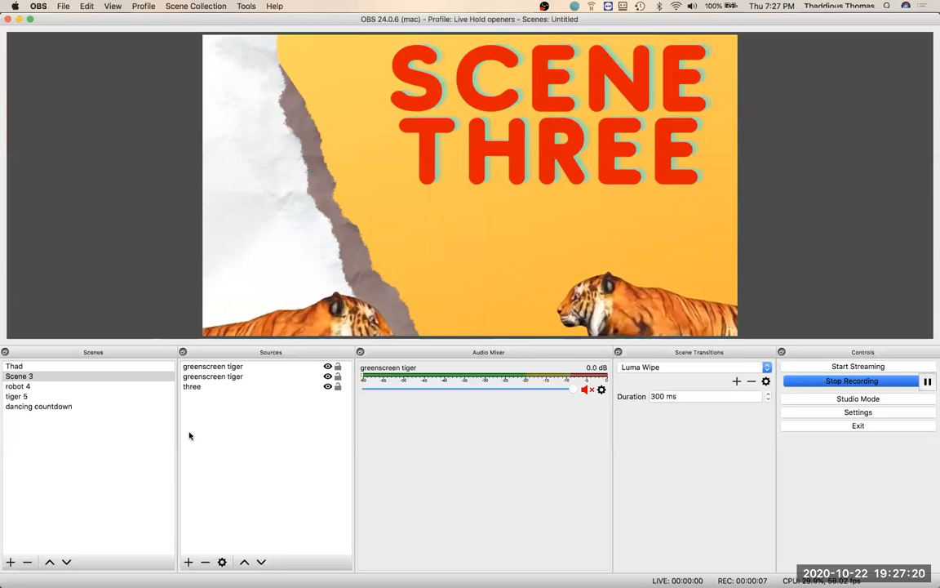
click(20, 366)
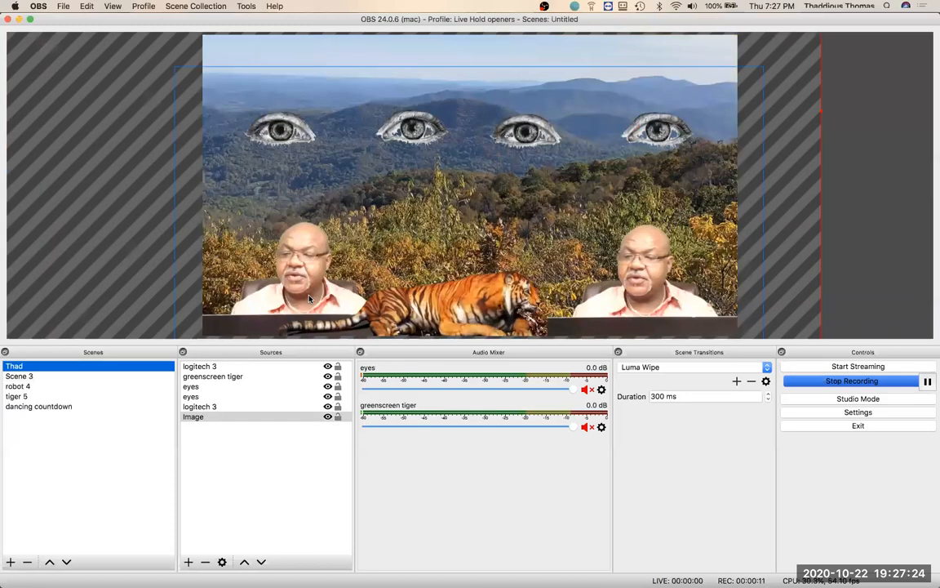
click(249, 237)
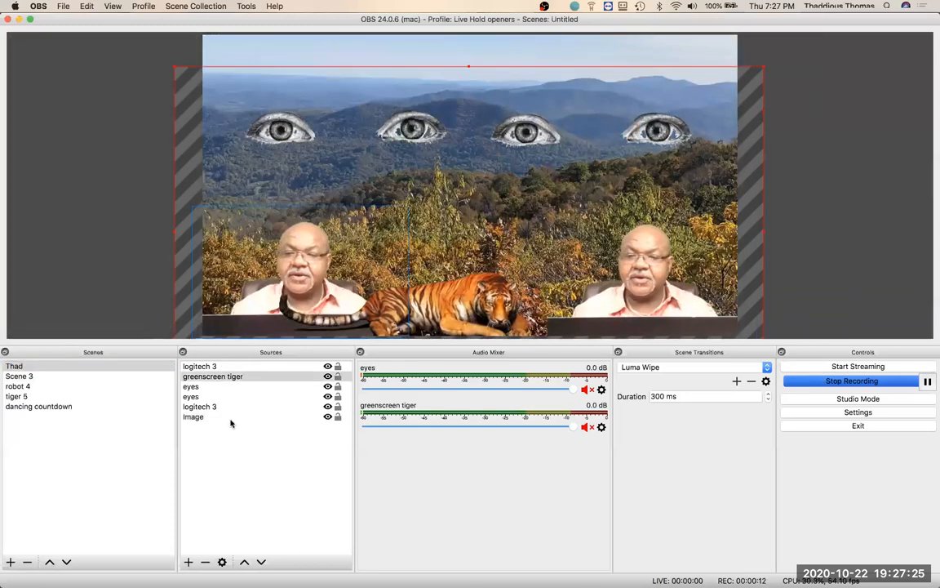
Copy the uppermost logitech 3 webcam source from the mountain-background scene
click(216, 368)
right_click(216, 368)
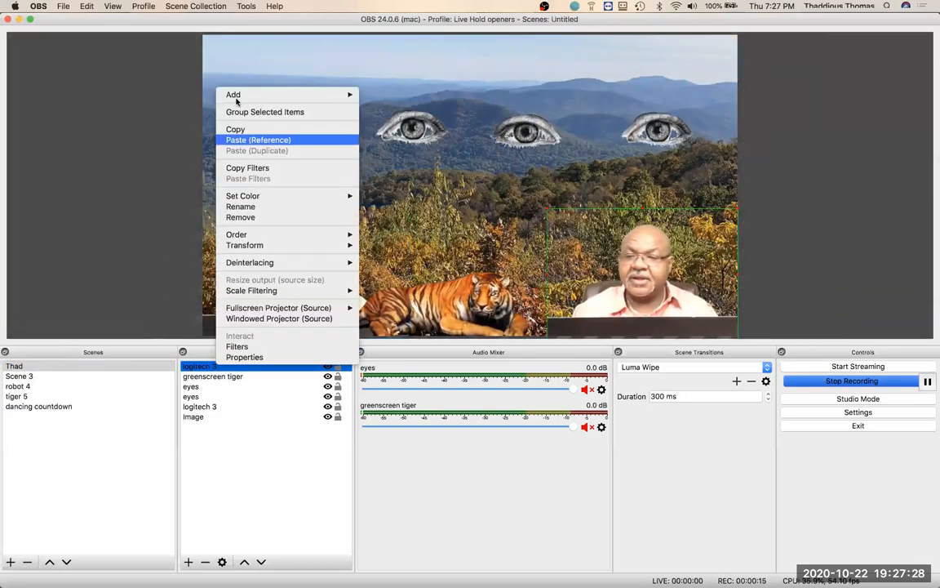
click(238, 138)
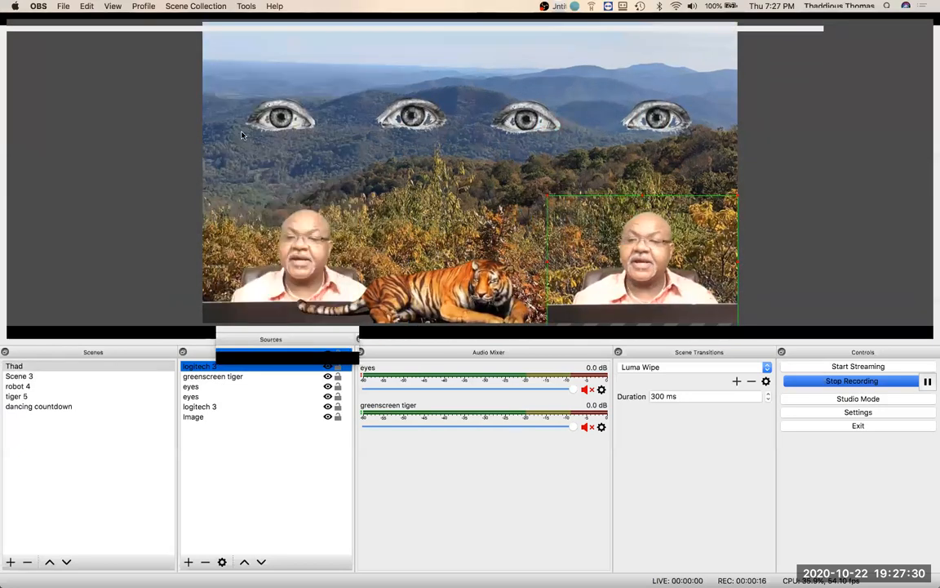
Cut to the robot 4, tiger 5 and Scene 3 scenes in turn while the recording runs
click(17, 387)
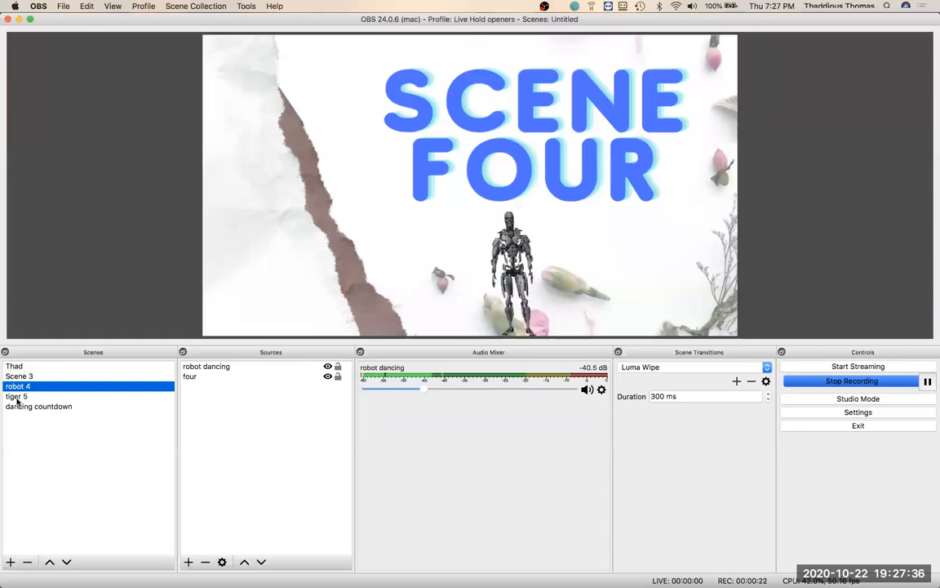
click(16, 397)
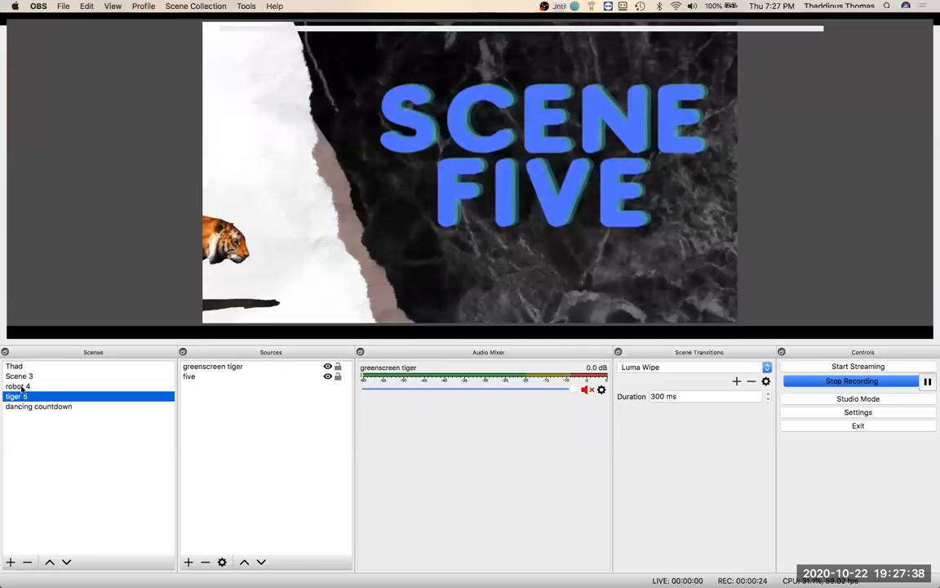
click(20, 377)
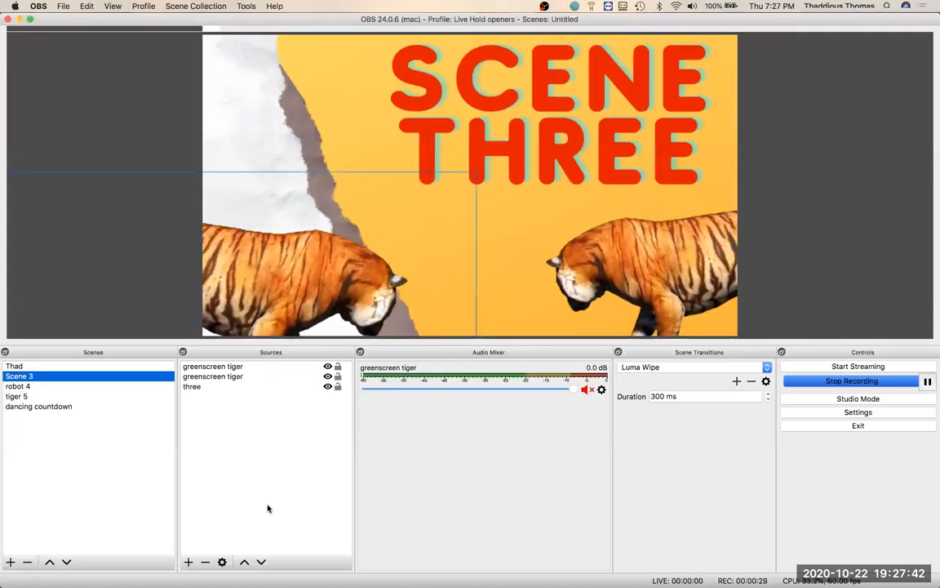
Paste the copied webcam source as a reference into Scene 3 and place it at the bottom centre between the two tigers
click(240, 469)
right_click(239, 469)
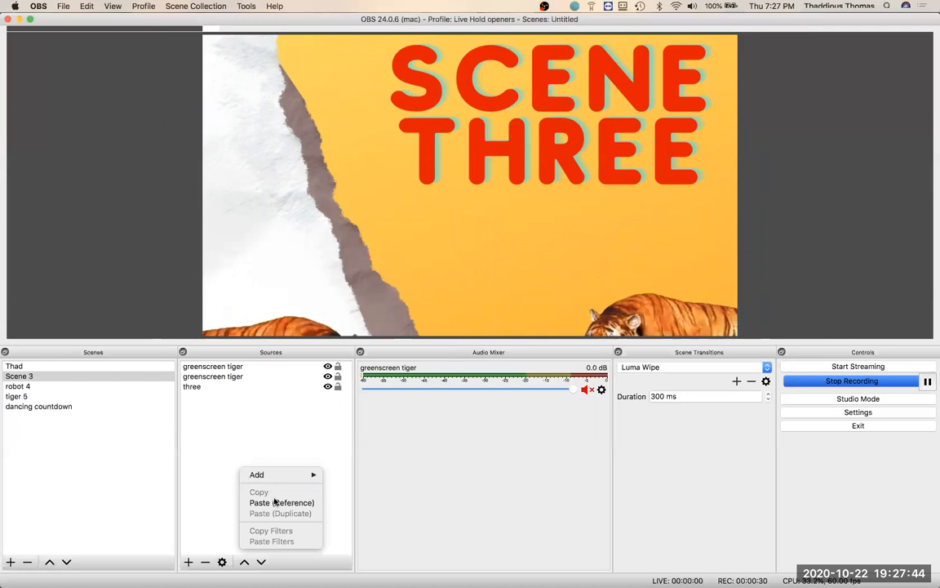
click(275, 501)
drag(600, 274, 474, 291)
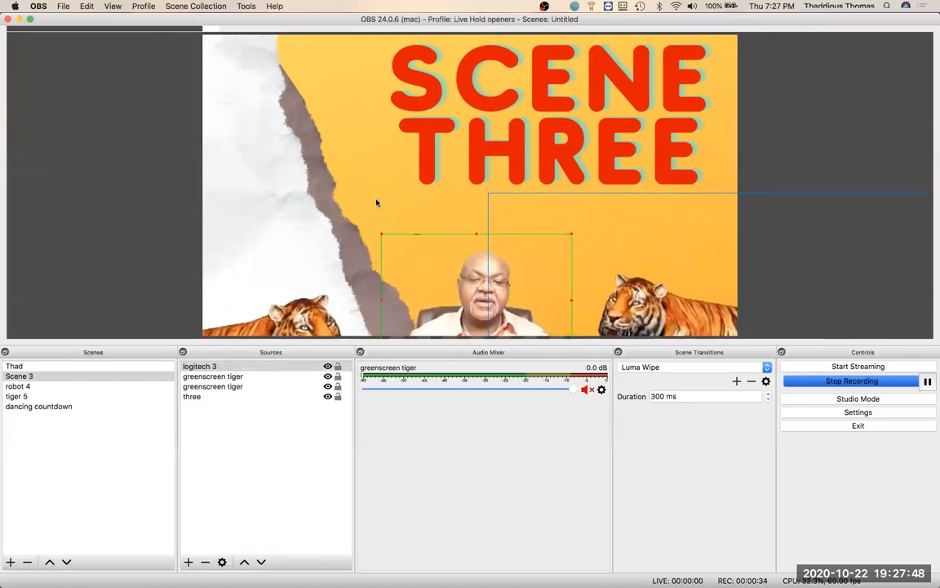
Deselect all sources in the Scene 3 preview and stop the recording
click(324, 123)
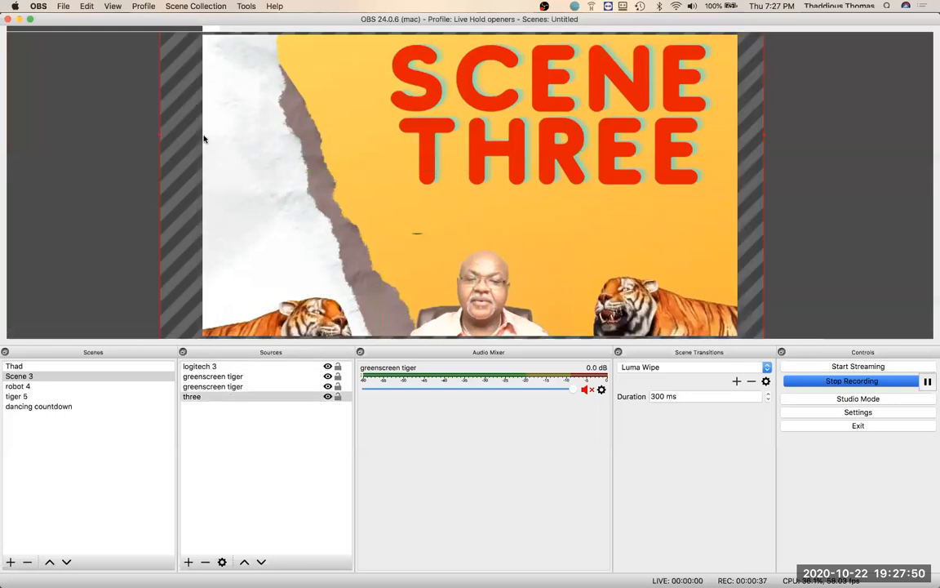
click(482, 240)
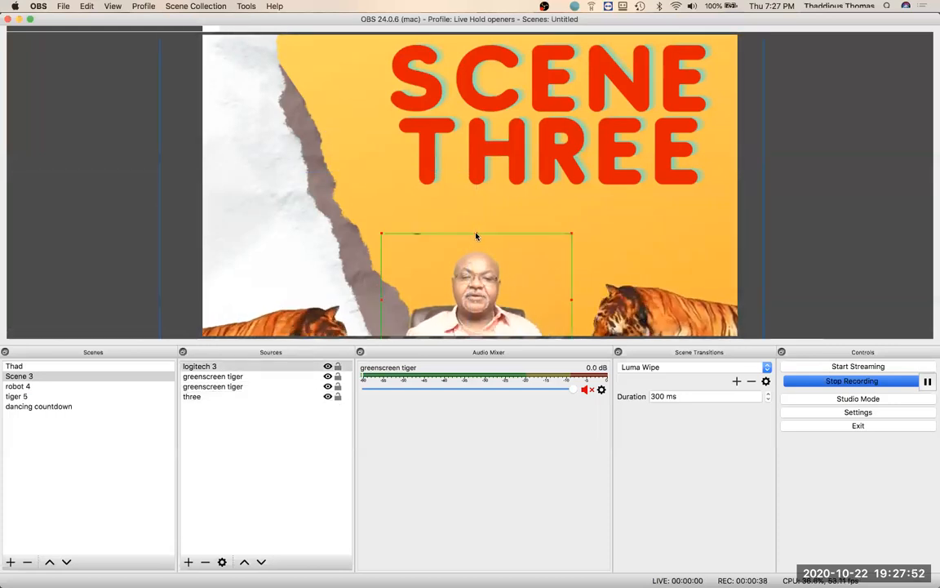
click(545, 226)
click(390, 195)
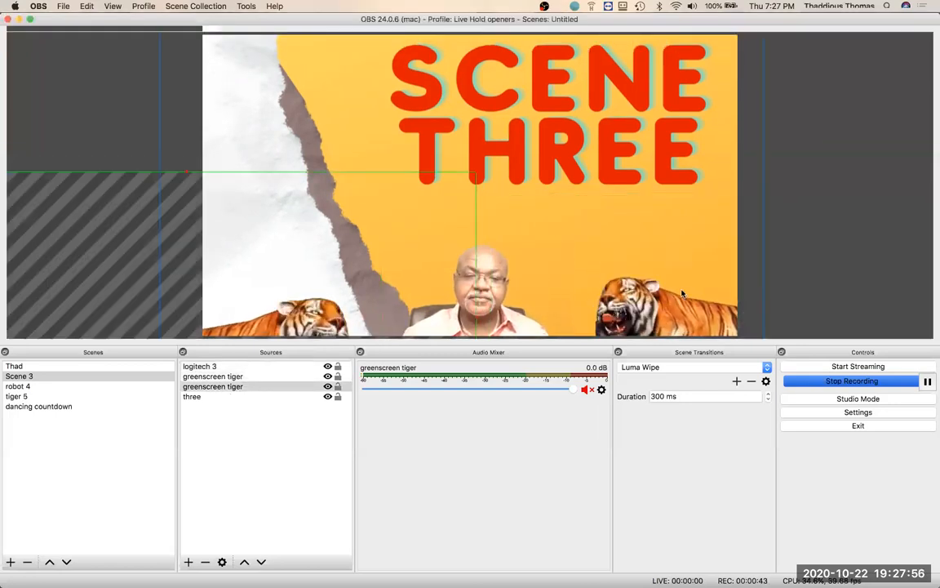
click(799, 127)
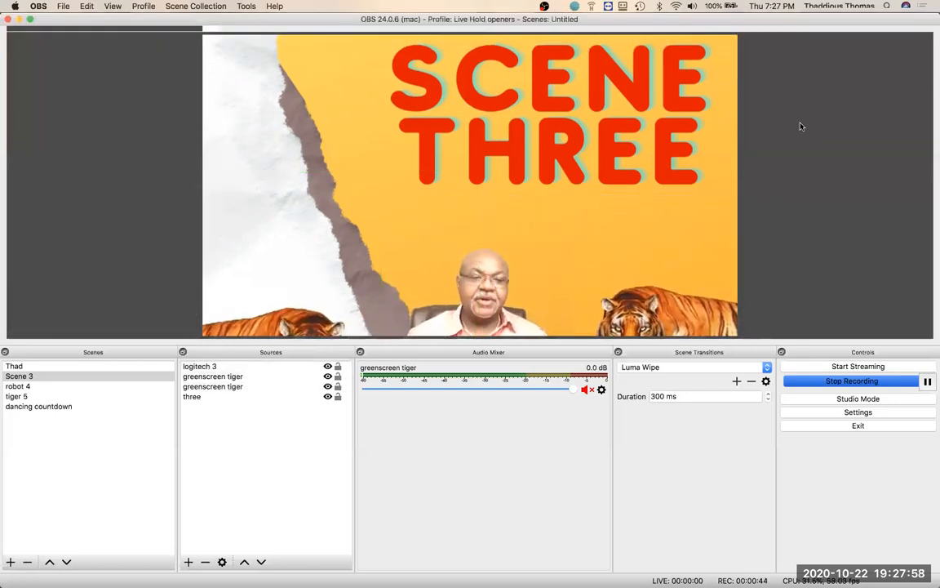
click(845, 385)
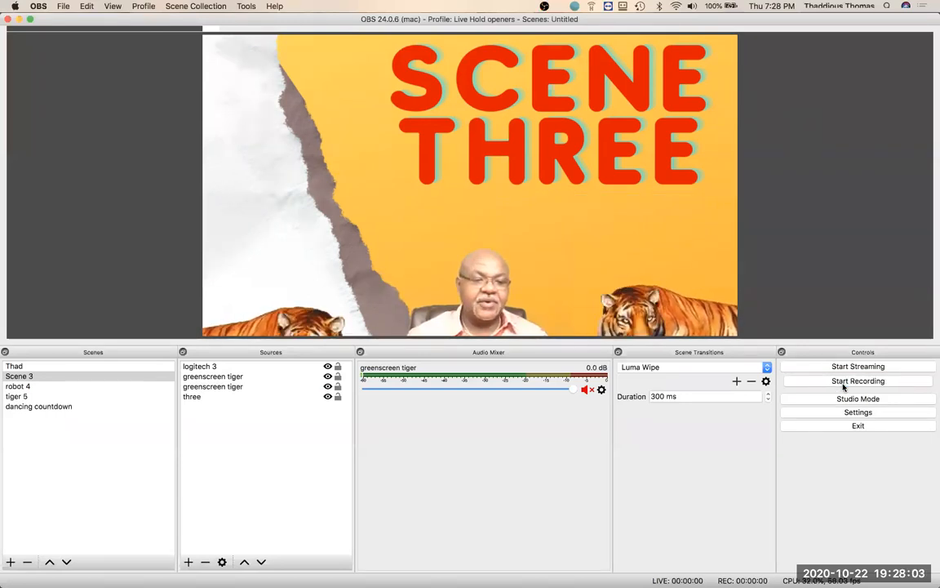
click(64, 7)
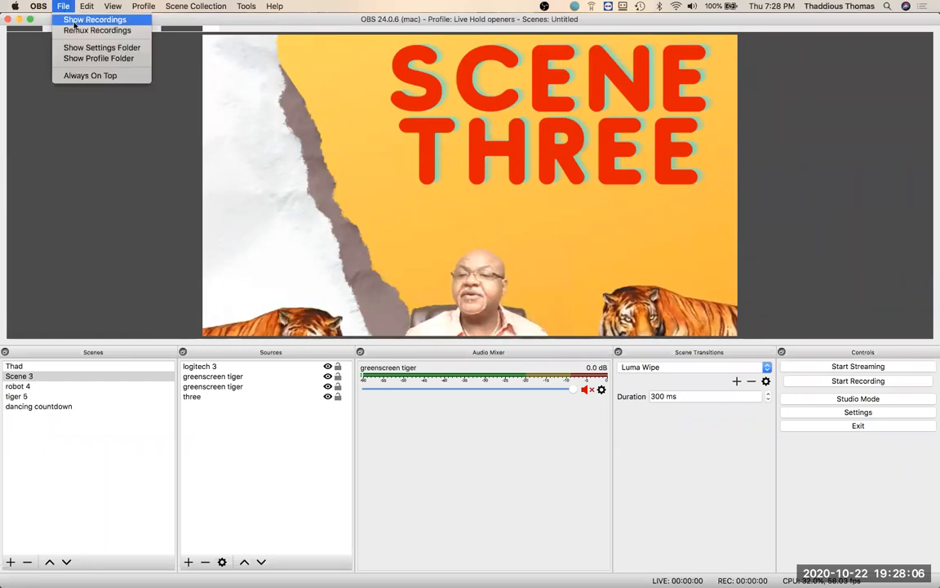
click(75, 20)
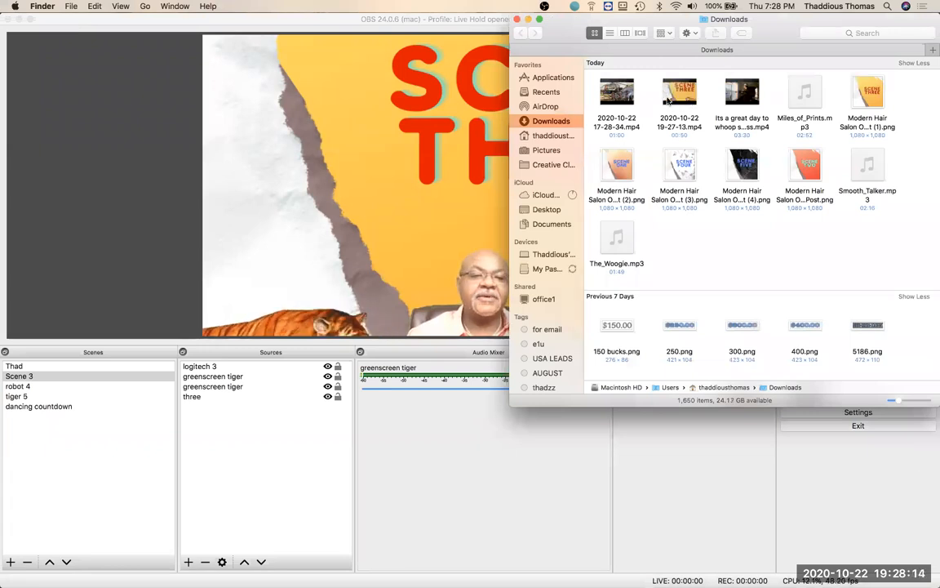
mouse_move(667, 101)
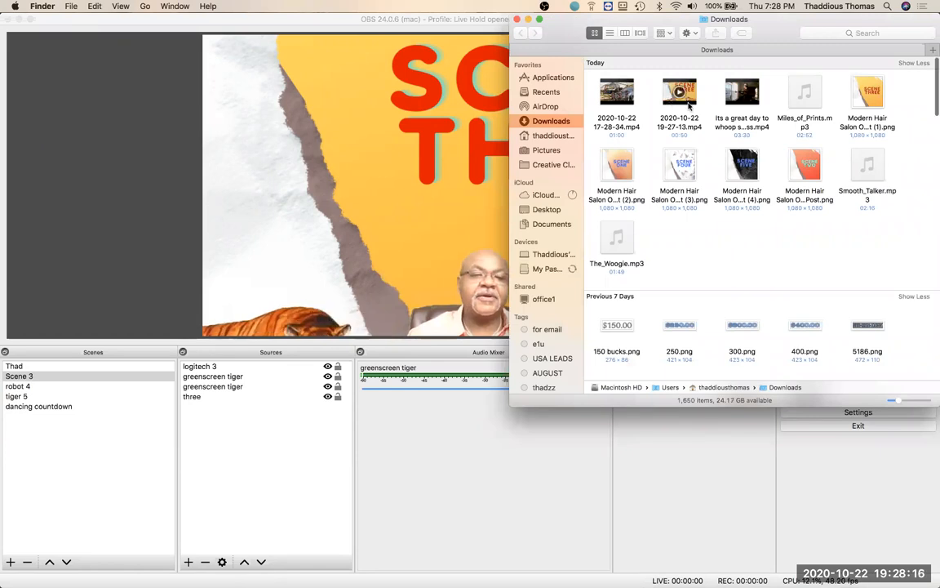
right_click(690, 103)
click(689, 103)
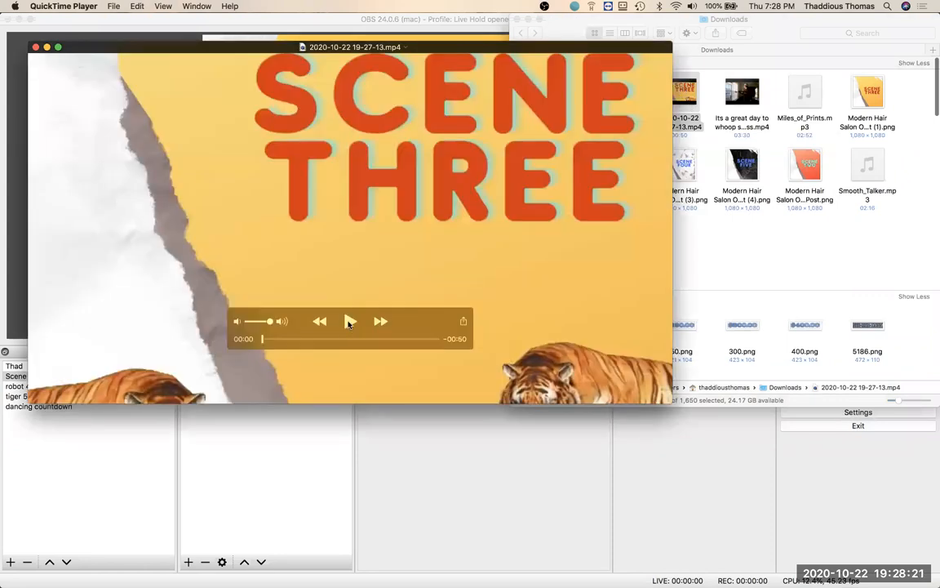
click(350, 322)
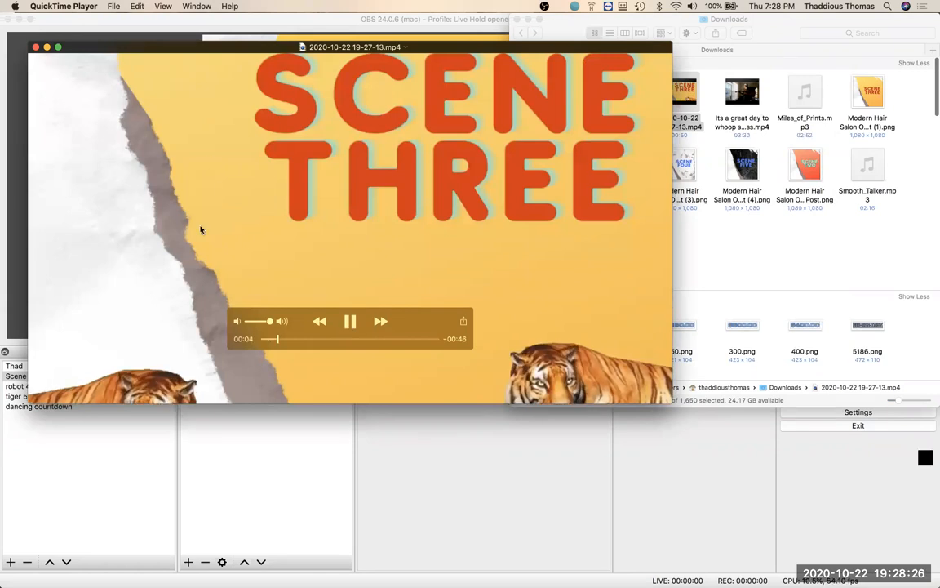
Skip ahead through the recording to review its scene changes, and close the video and the Downloads folder
click(316, 339)
key(space)
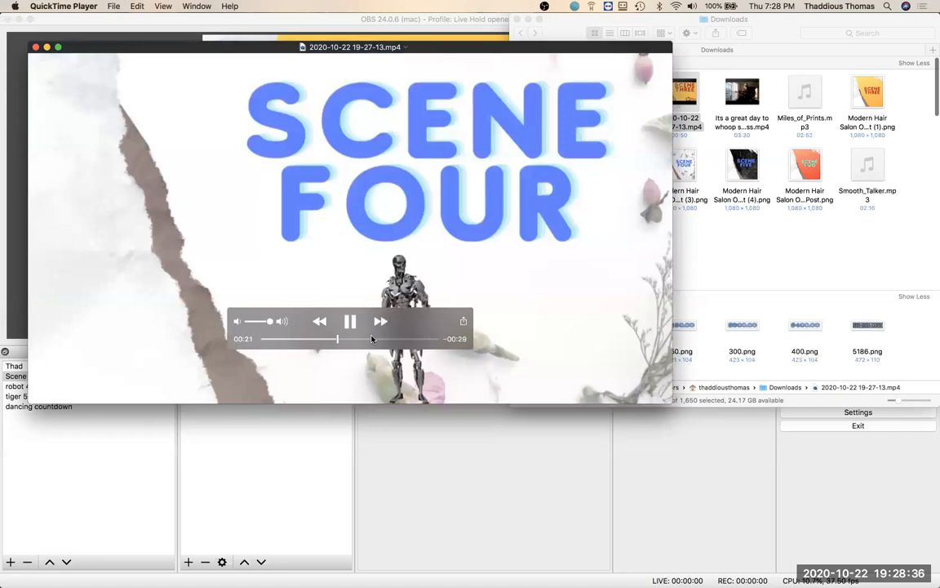
click(371, 339)
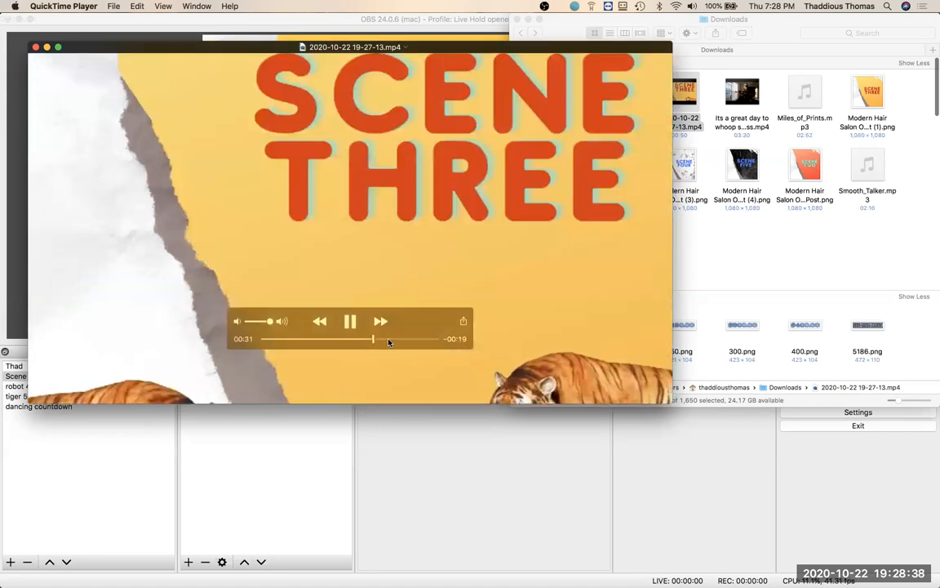
click(388, 339)
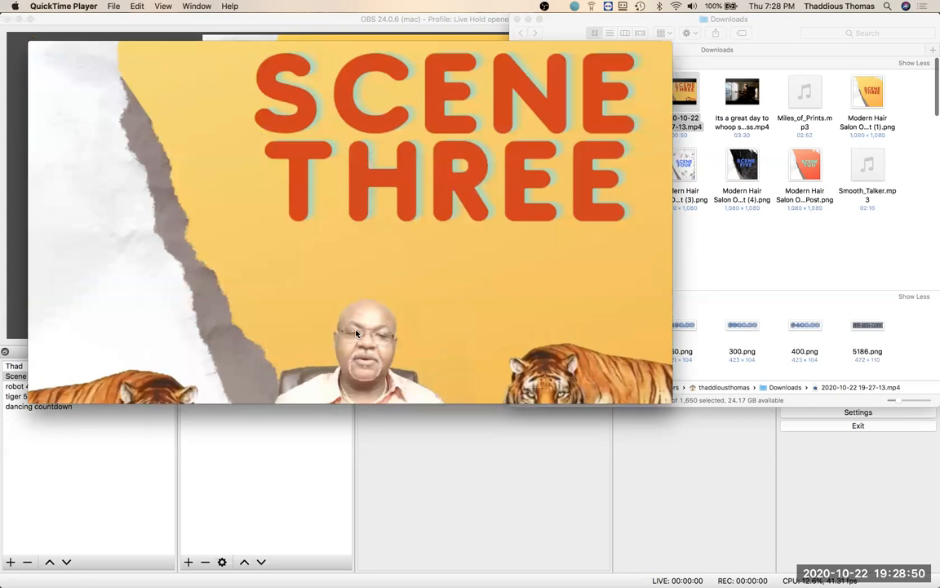
click(35, 48)
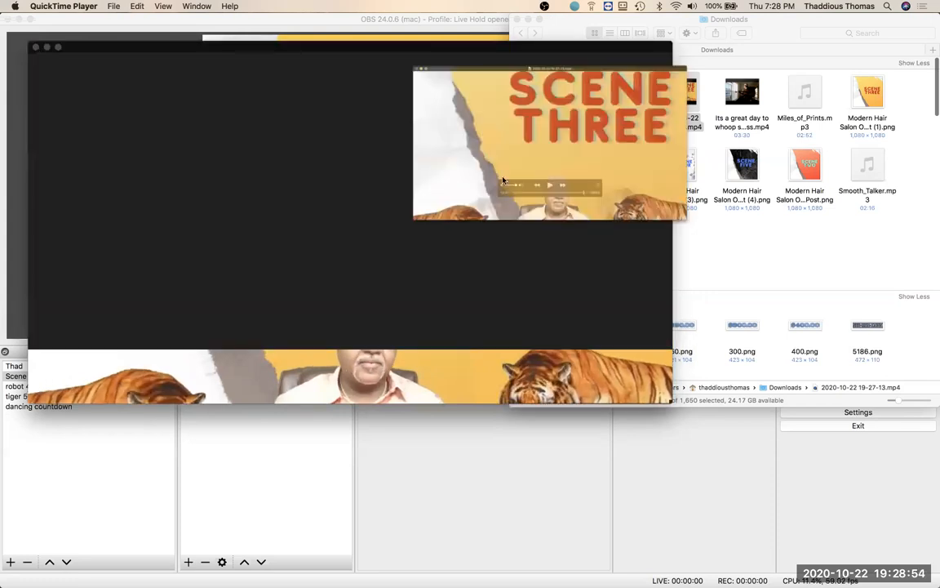
click(517, 20)
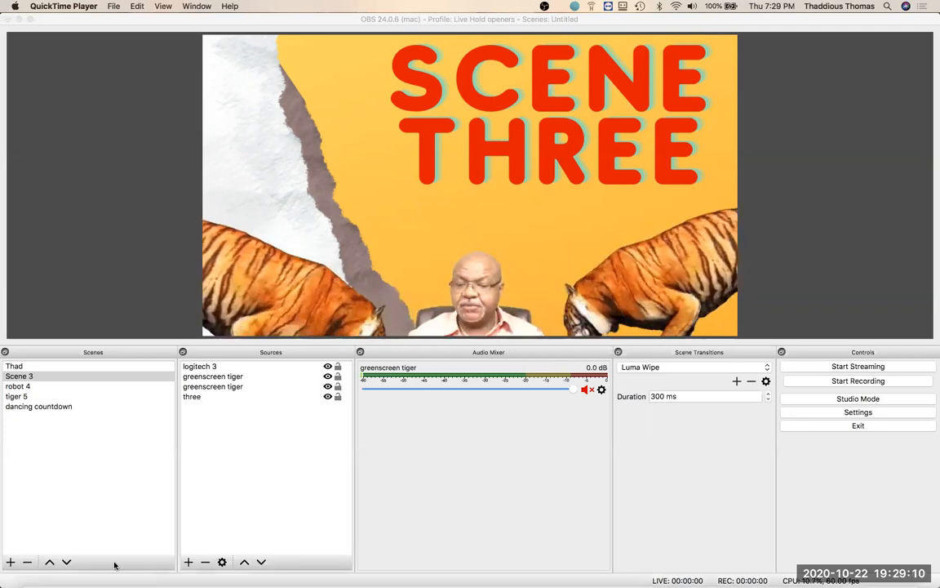
Launch the Wondershare Filmora9 video editor from the second page of installed applications
mouse_move(109, 570)
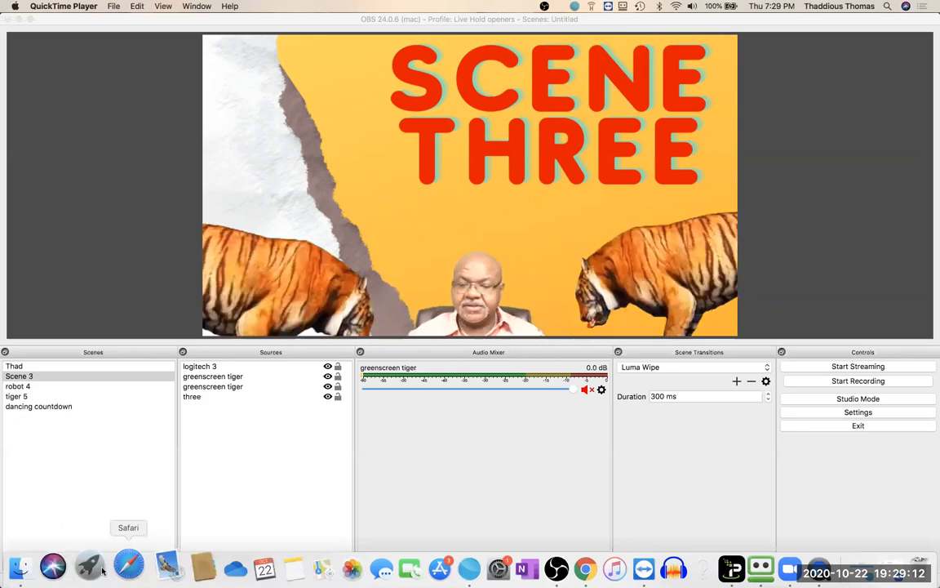
click(96, 569)
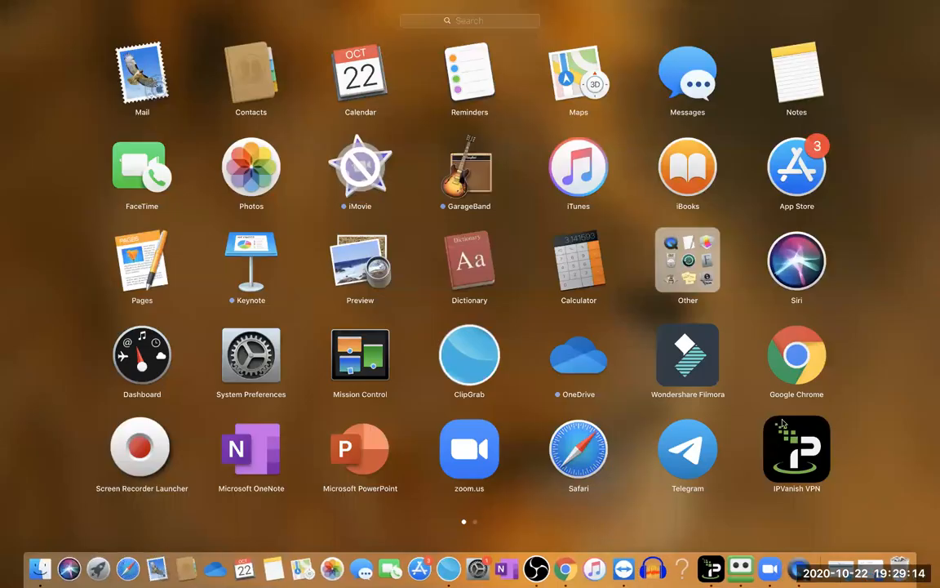
scroll(782, 423, right, 5)
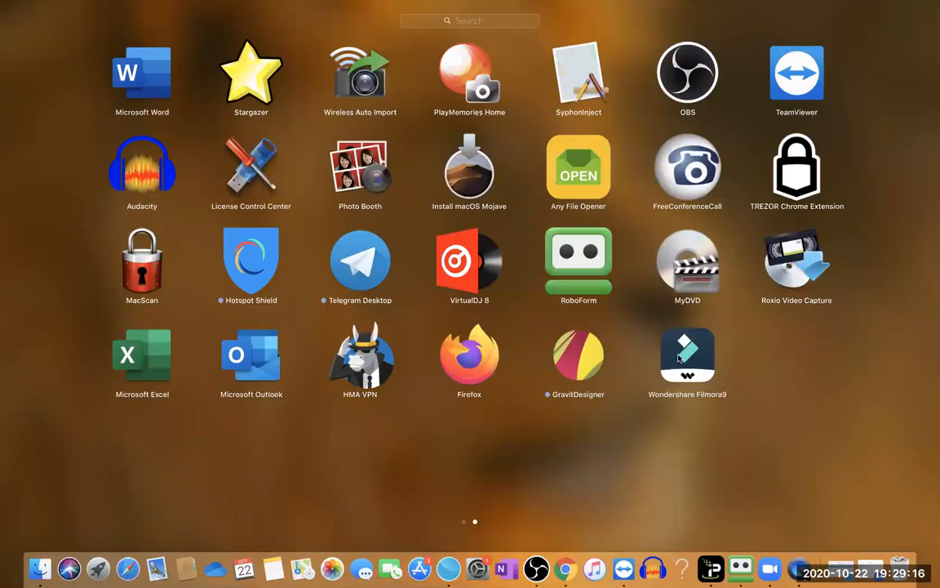
click(678, 356)
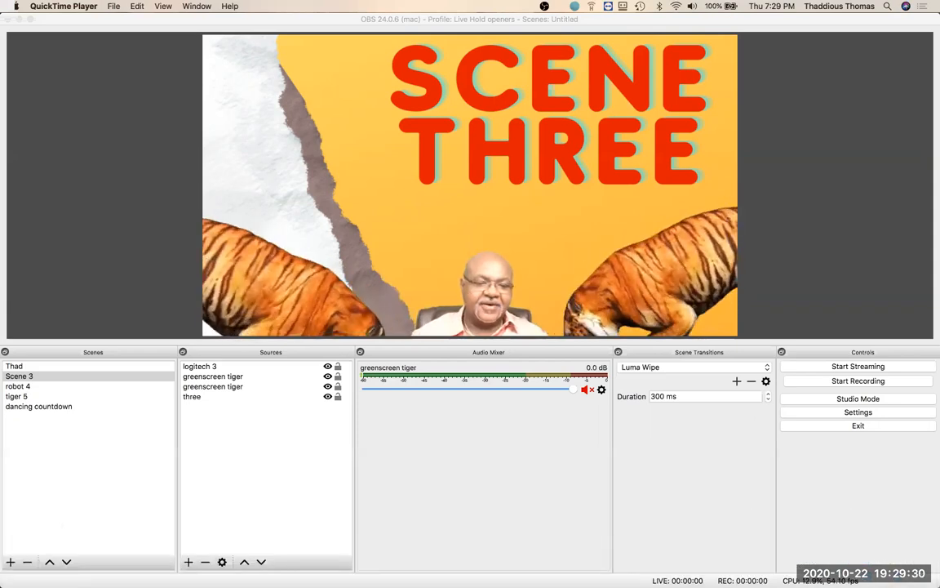
mouse_move(768, 569)
click(802, 561)
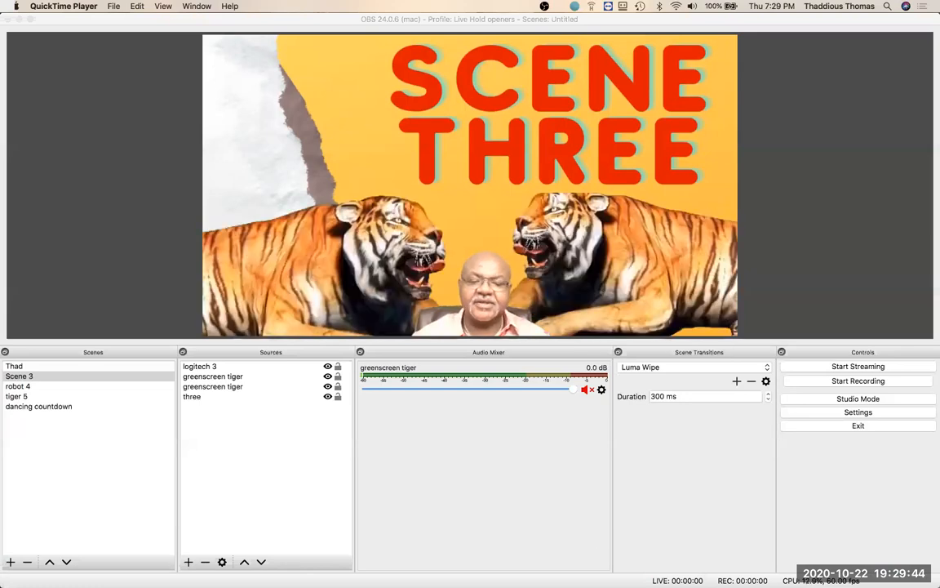
mouse_move(765, 563)
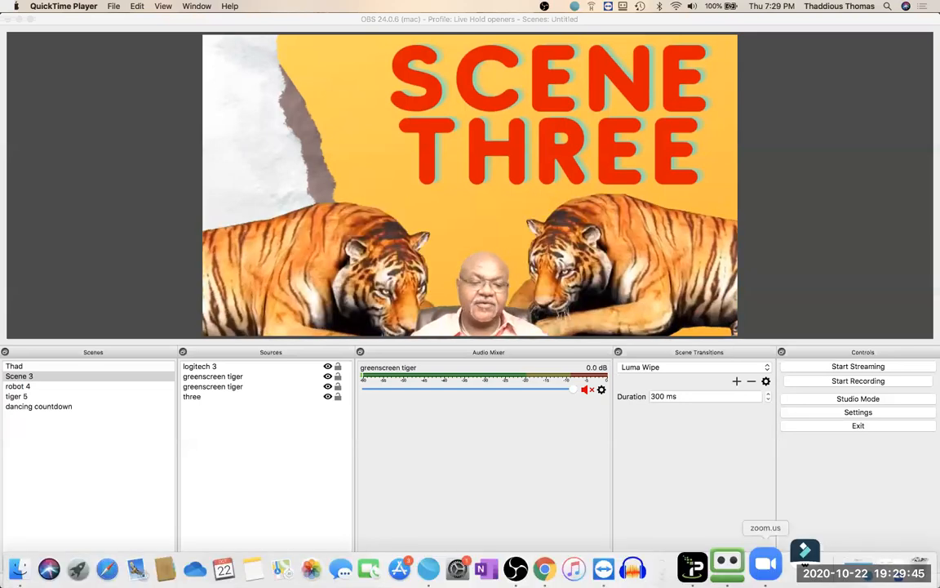
right_click(799, 557)
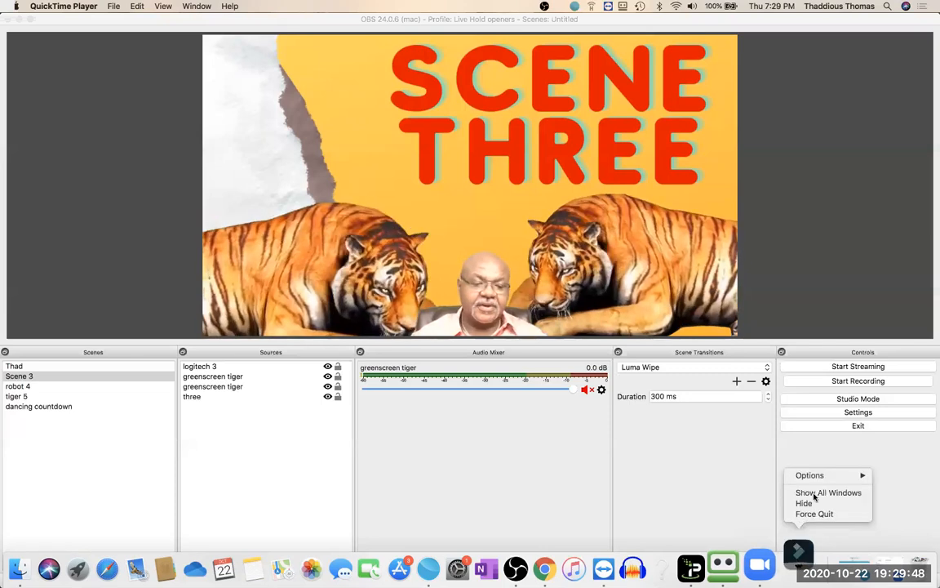
mouse_move(812, 475)
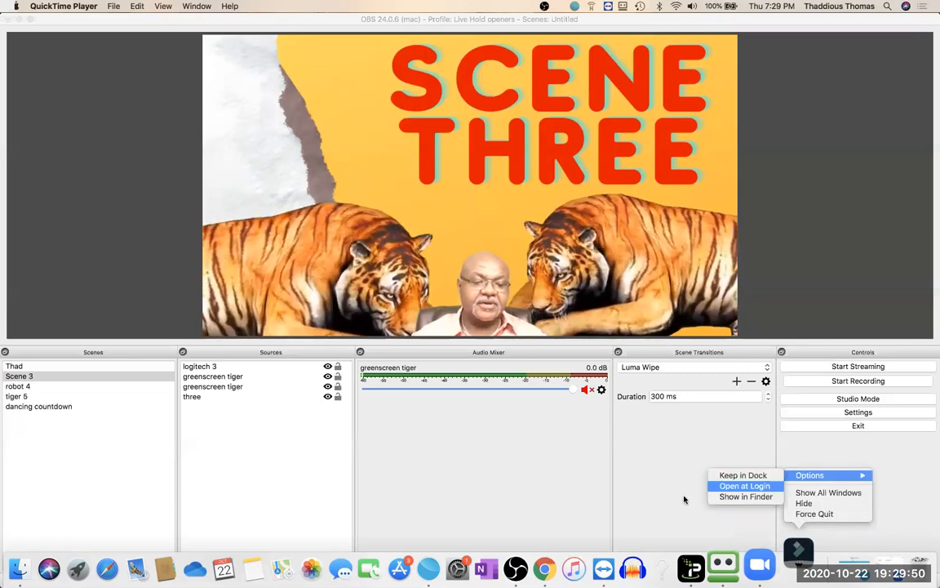
click(684, 500)
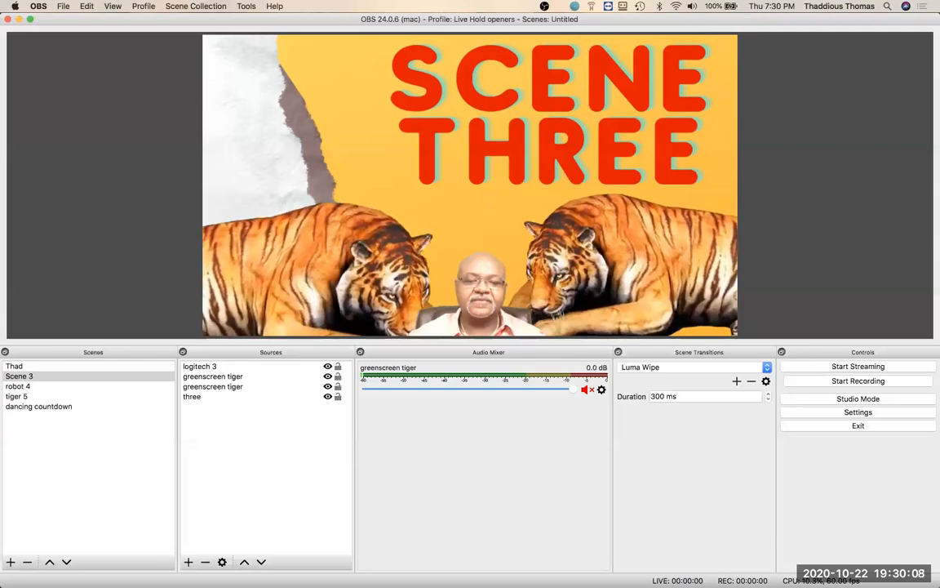
Switch to Wondershare Filmora9 and create a new project with the 16:9 (Widescreen) aspect ratio
mouse_move(766, 581)
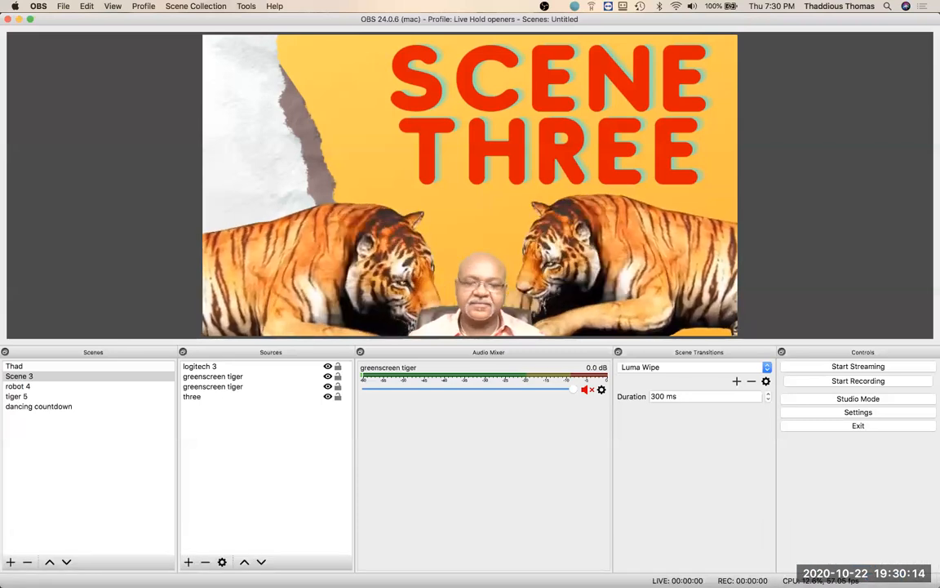
mouse_move(799, 565)
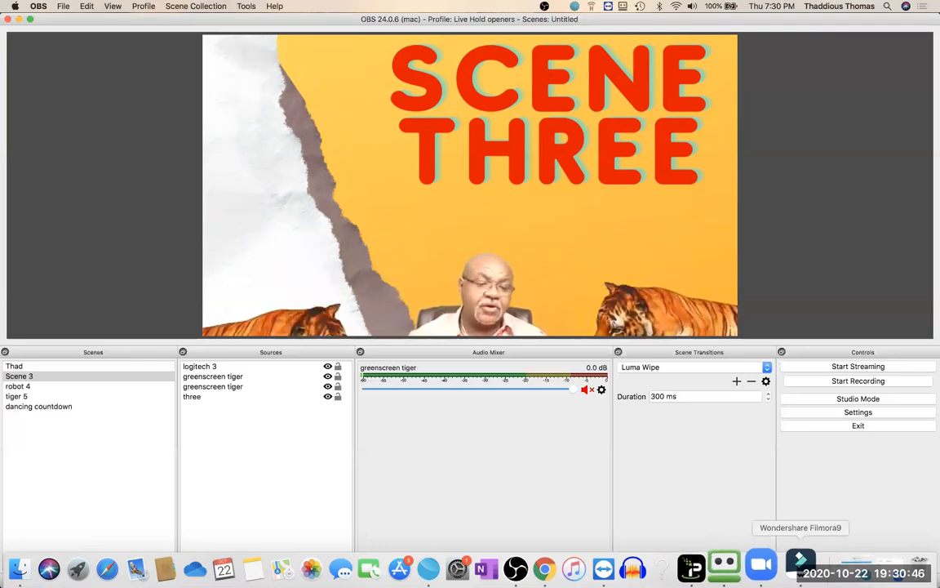
click(802, 567)
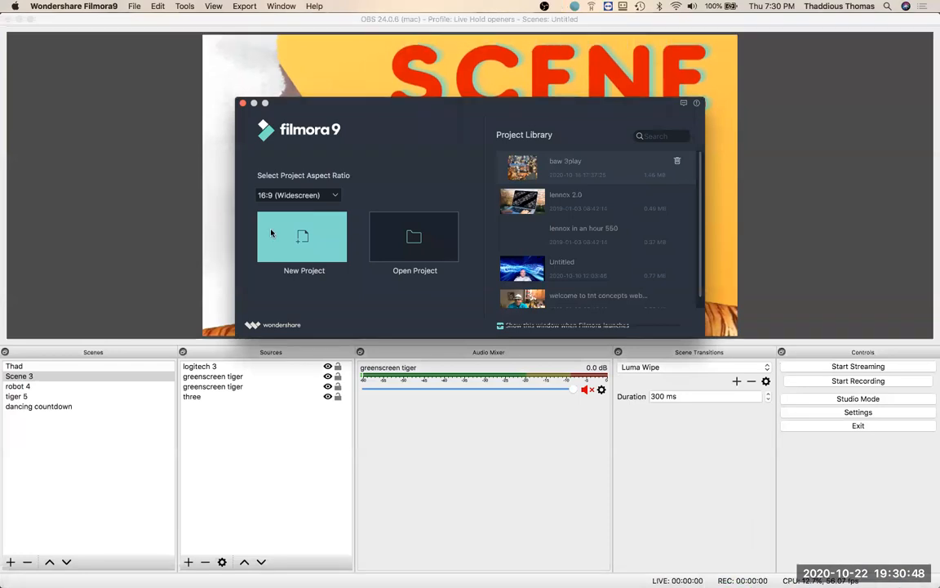
click(304, 238)
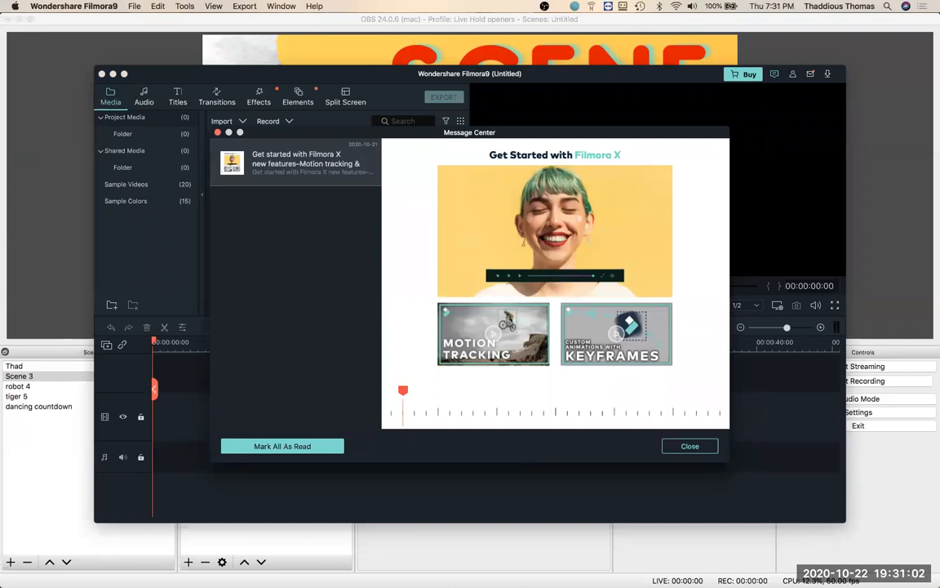
Close the Message Center and refresh the activation status of the purchased plan
click(692, 449)
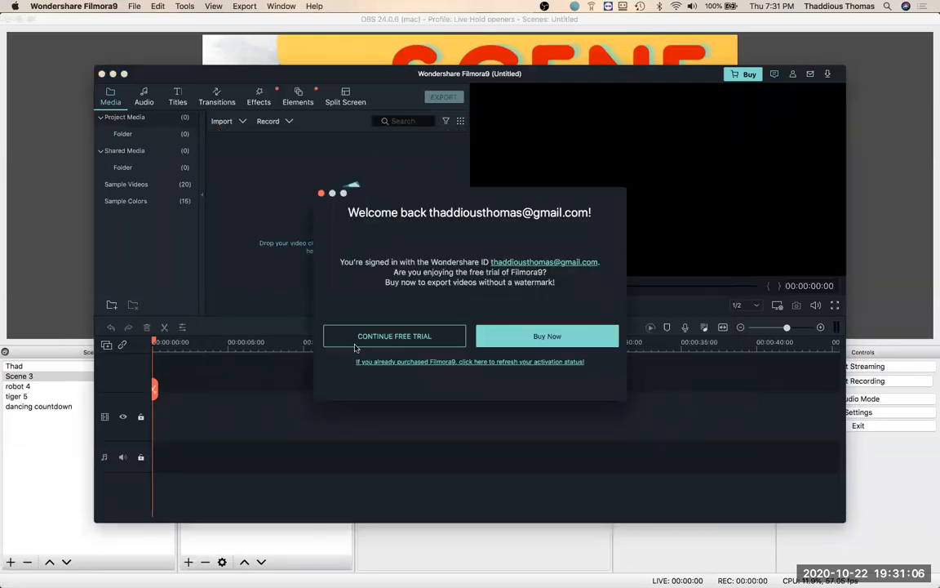
click(450, 361)
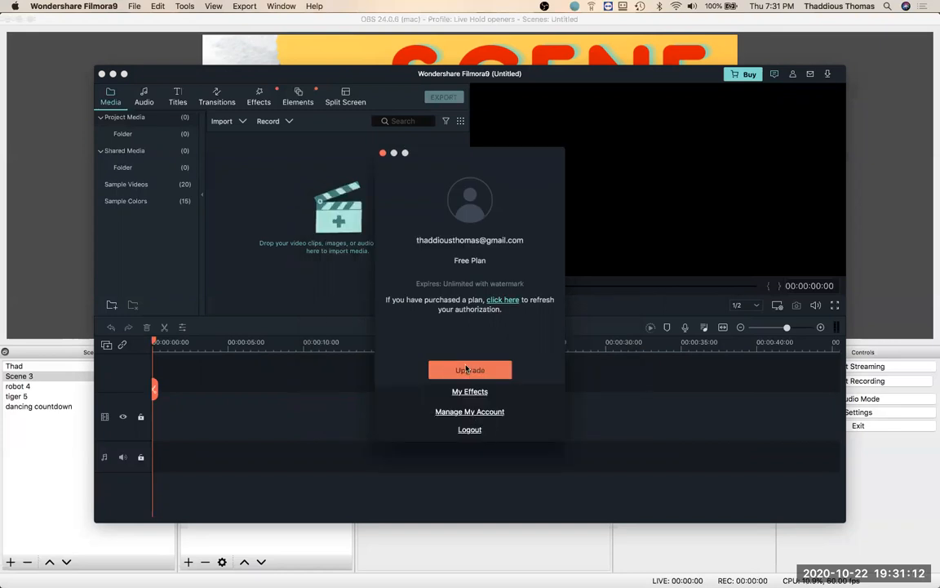
click(466, 368)
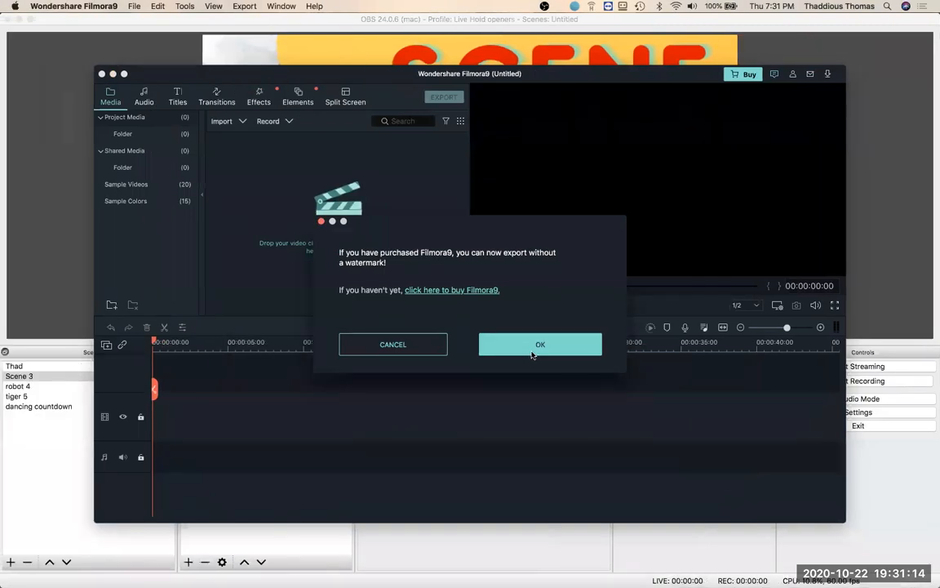
click(532, 353)
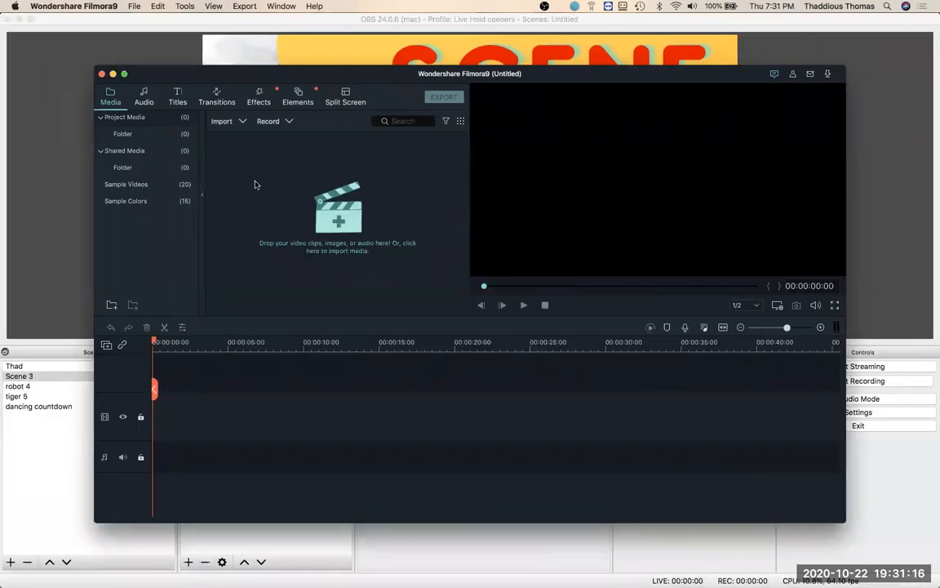
right_click(253, 179)
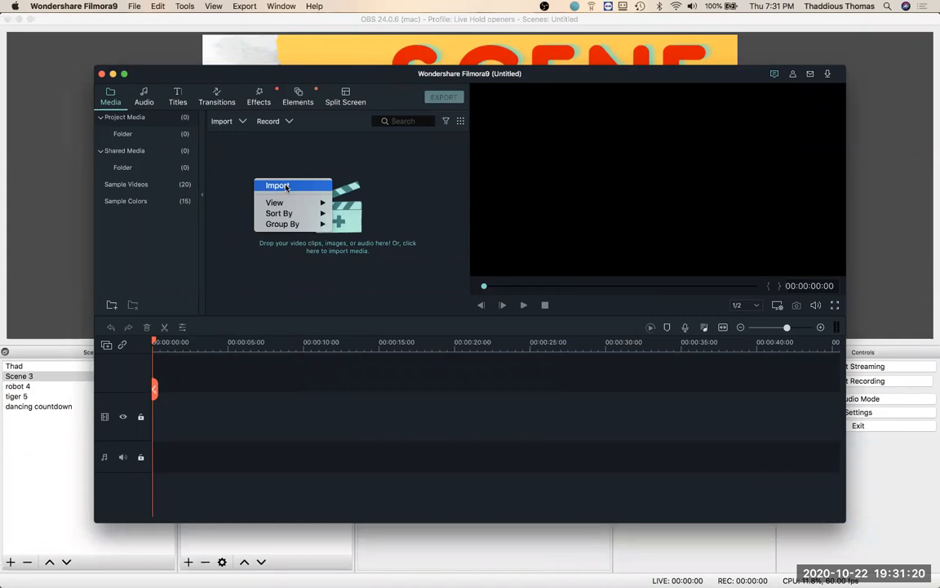
click(285, 186)
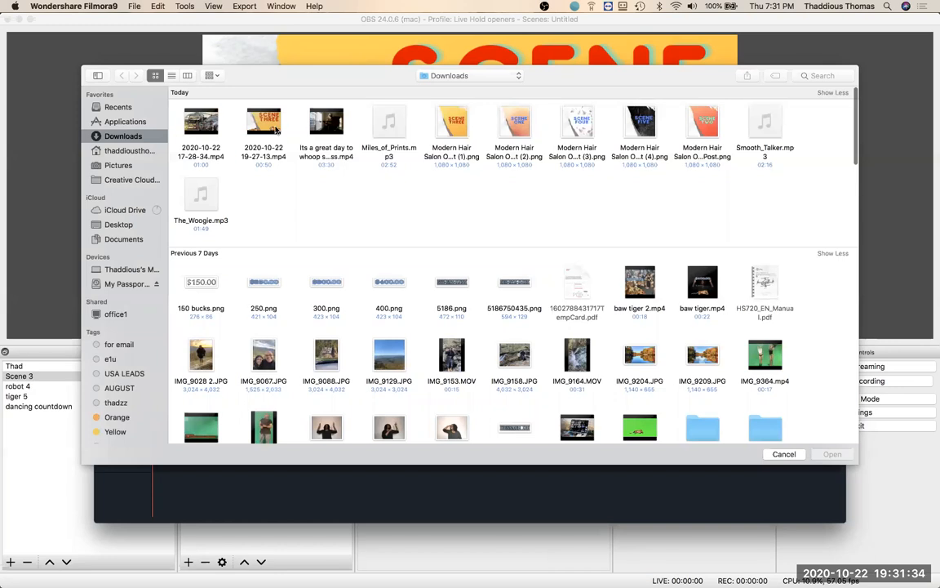
click(249, 119)
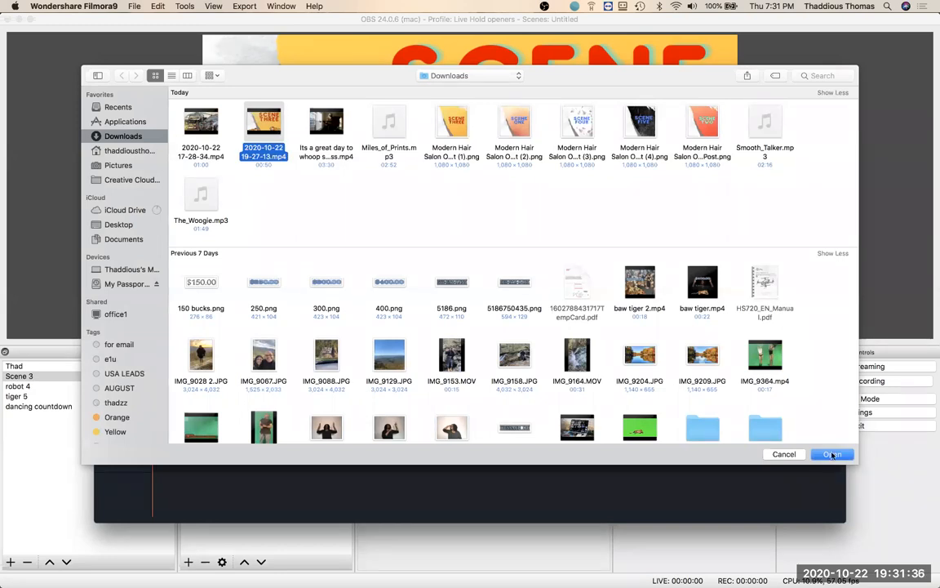
click(833, 455)
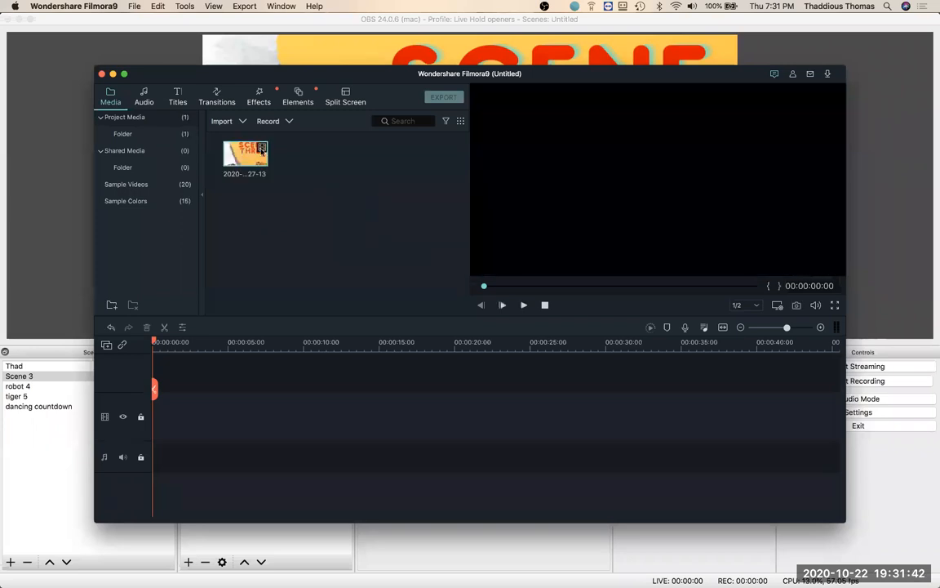
right_click(235, 149)
drag(234, 149, 154, 372)
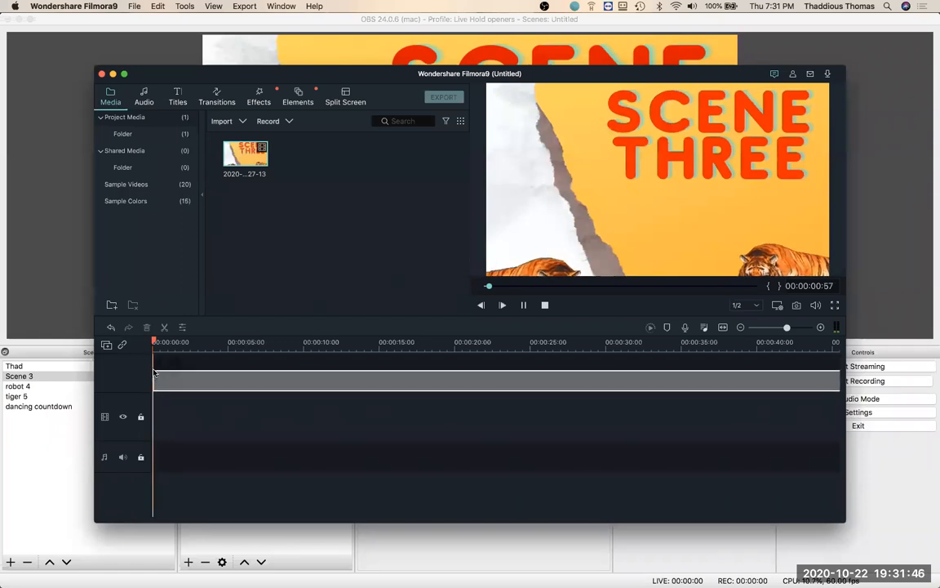
click(426, 340)
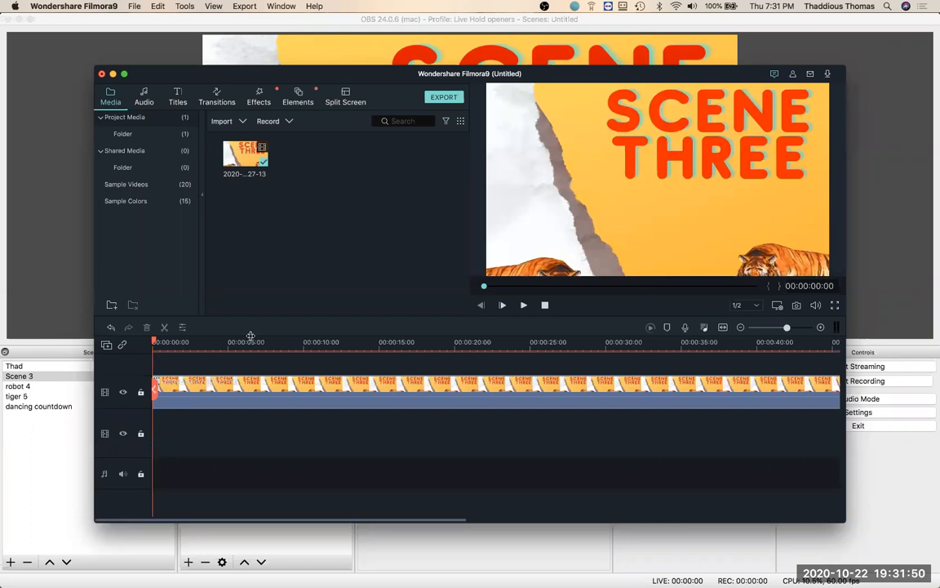
Split the clip at 00:00:06:15 and shift its second part so it starts at about 11 seconds
click(251, 348)
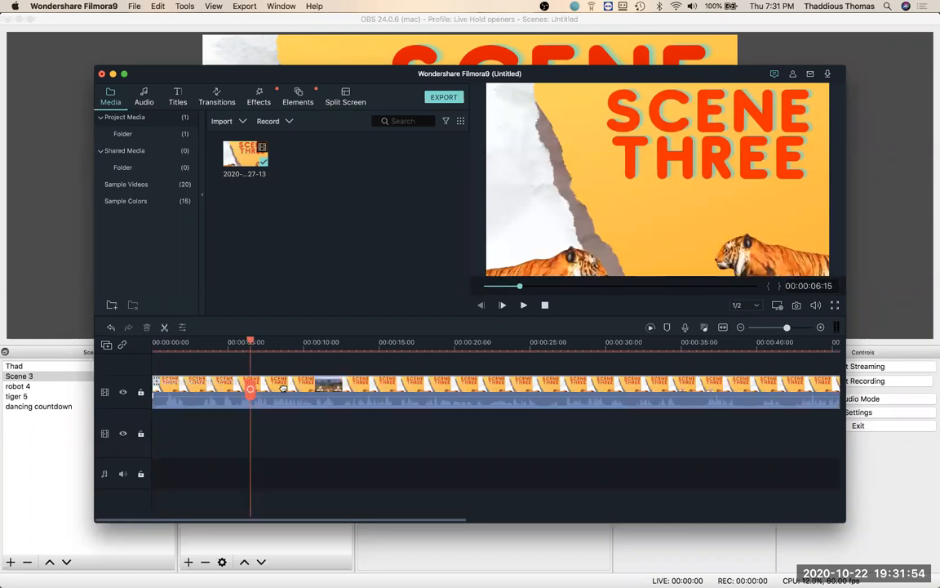
drag(286, 392, 355, 392)
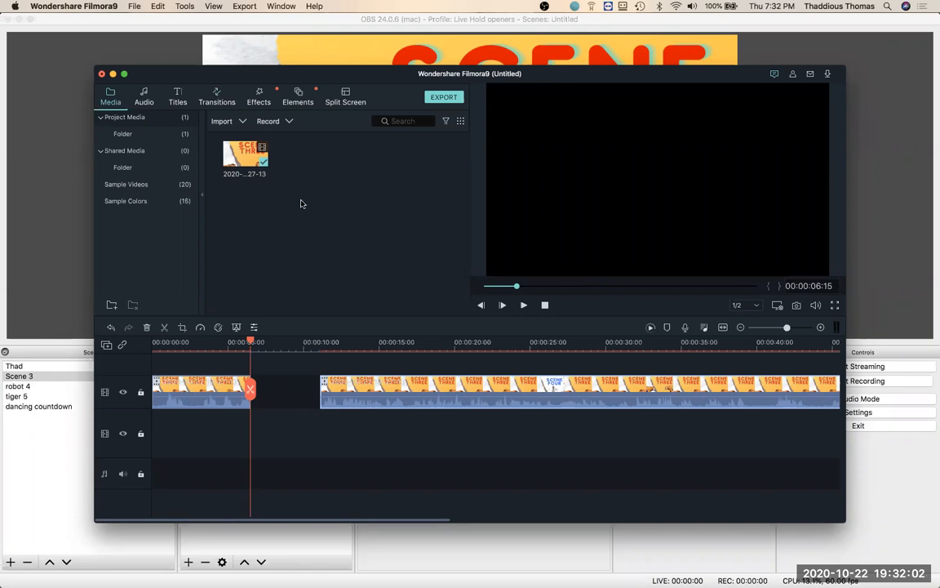
Preview the Bar transition and close the gap between the two clips on the timeline
click(217, 96)
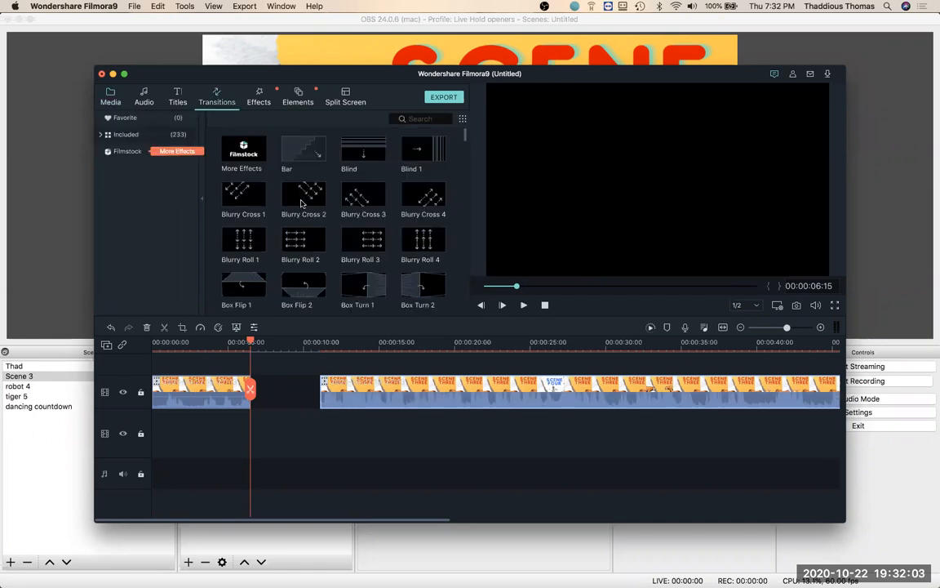
click(310, 153)
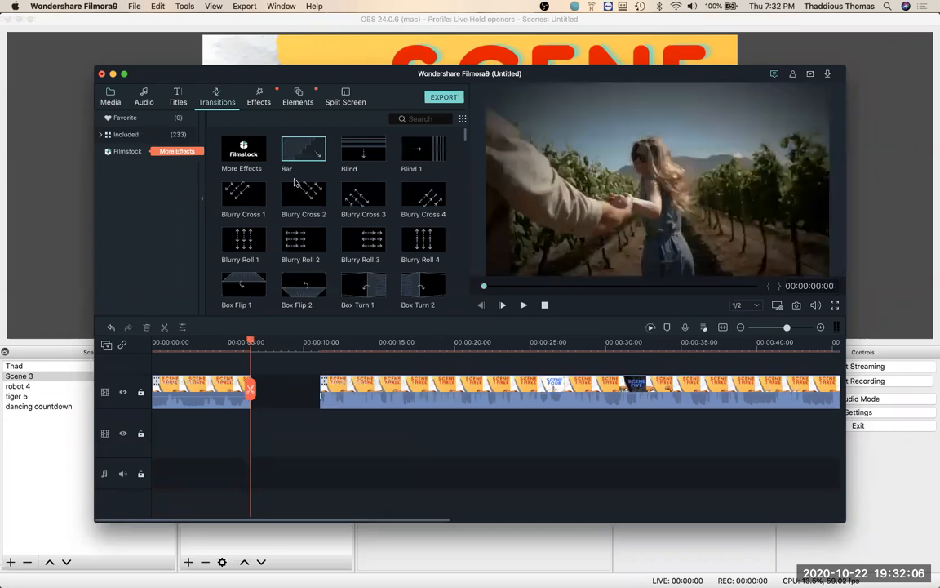
drag(236, 432, 243, 411)
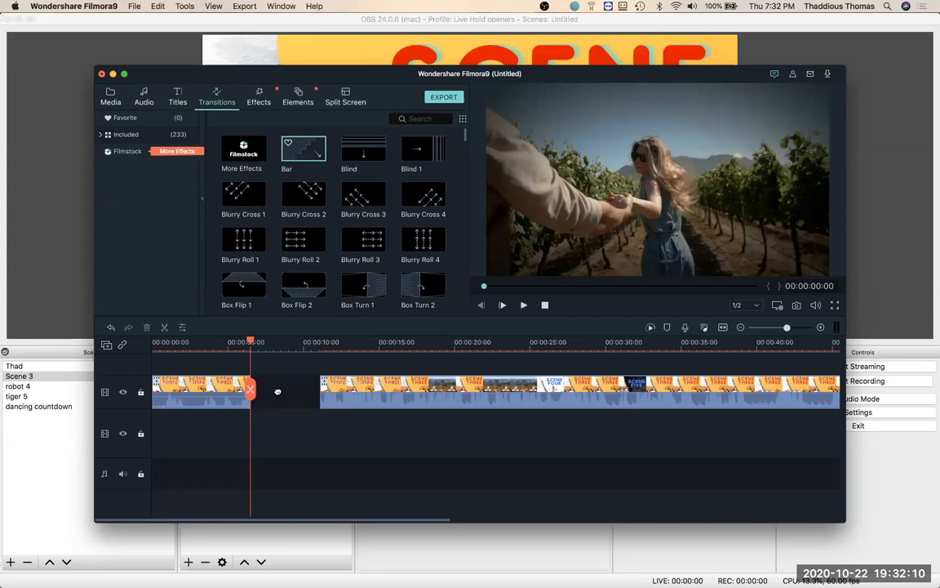
key(super+z)
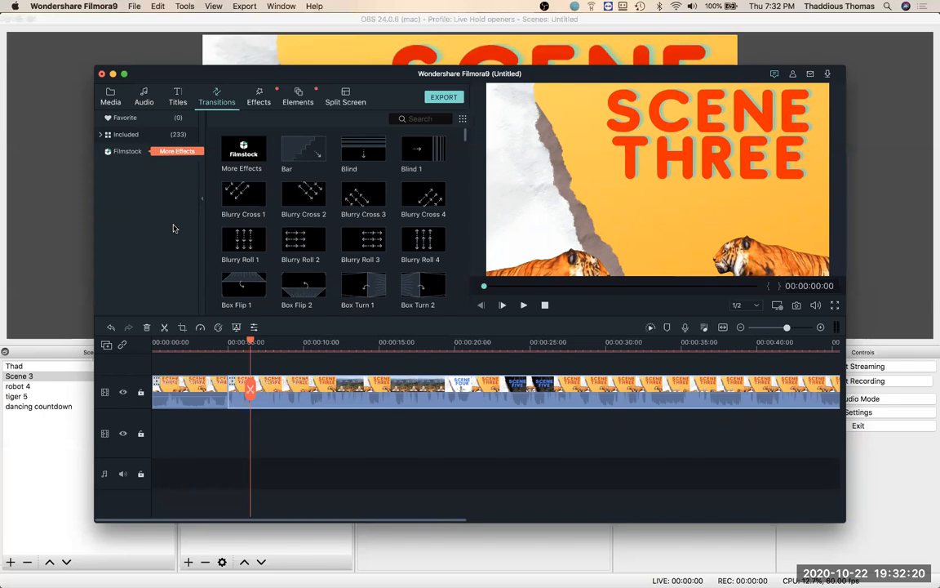
Close the video project without saving, dismiss the project start window, and return to OBS
click(101, 74)
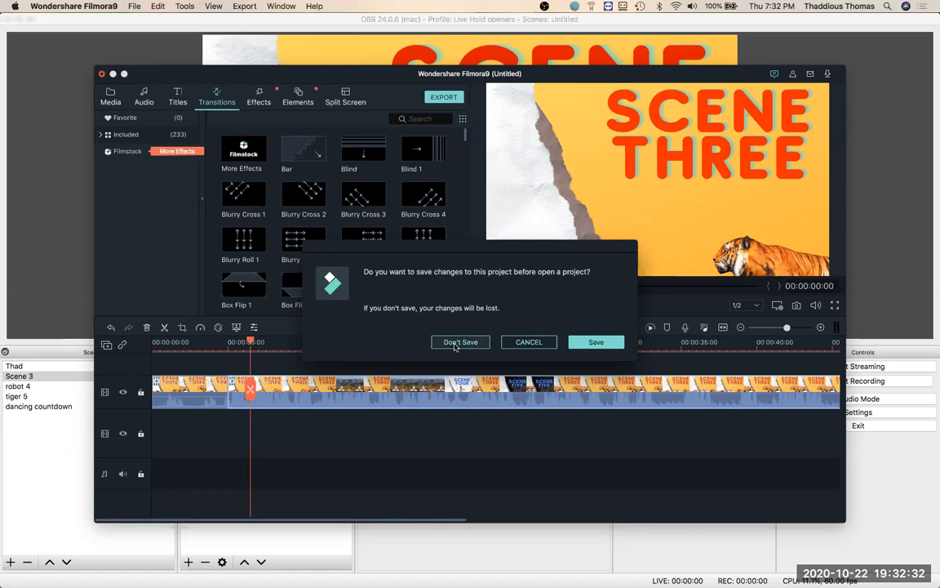
click(455, 342)
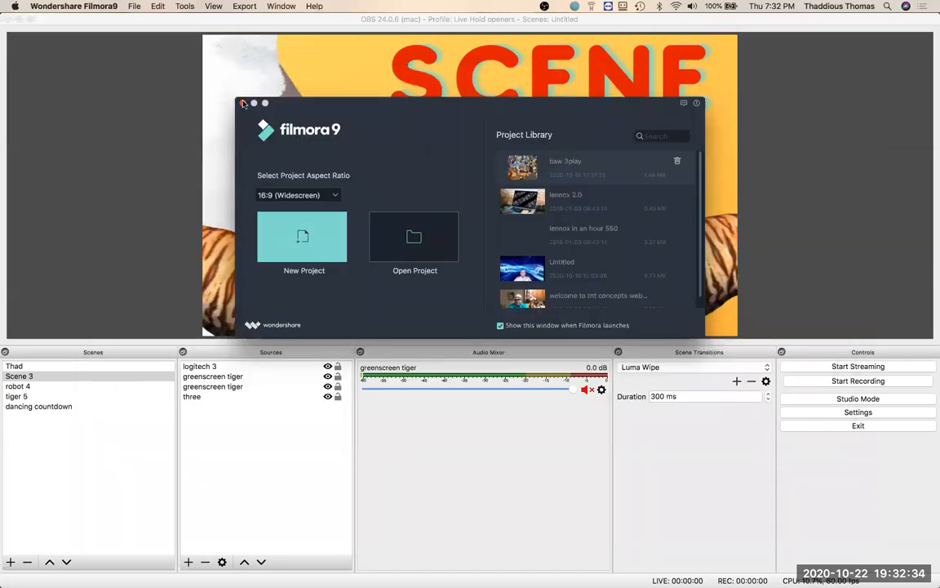
click(243, 104)
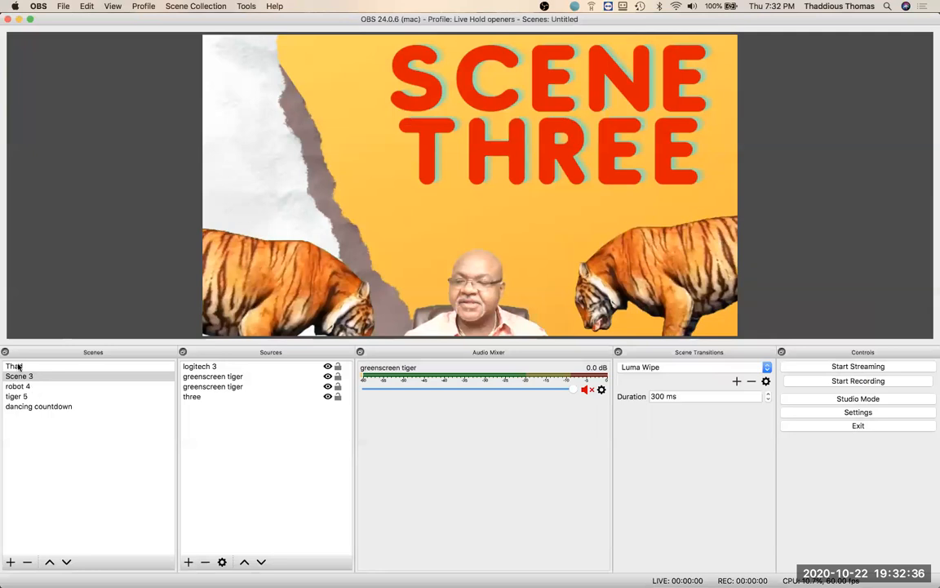
Remove the first scene, the mountain view with the eyes and tiger, from the scene list
click(18, 366)
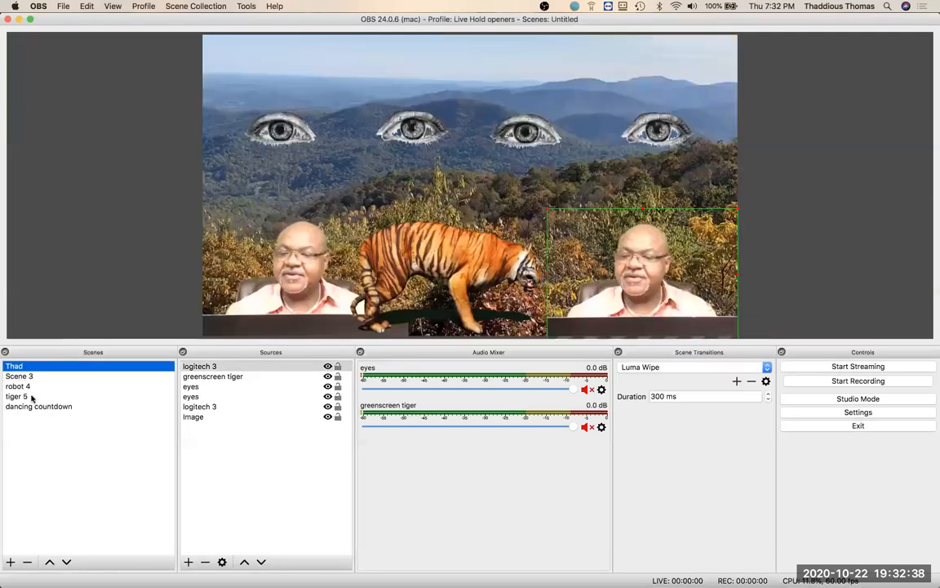
right_click(28, 364)
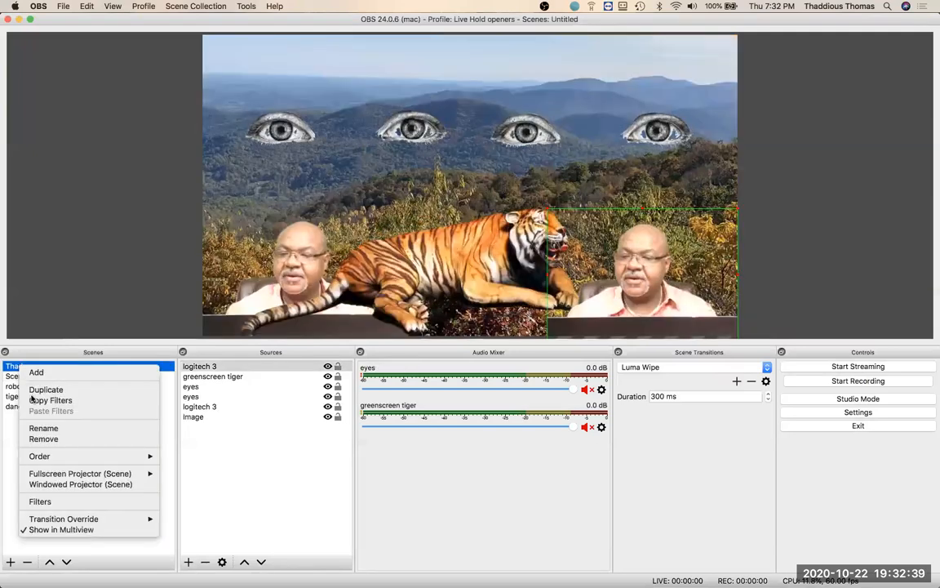
click(27, 562)
click(27, 562)
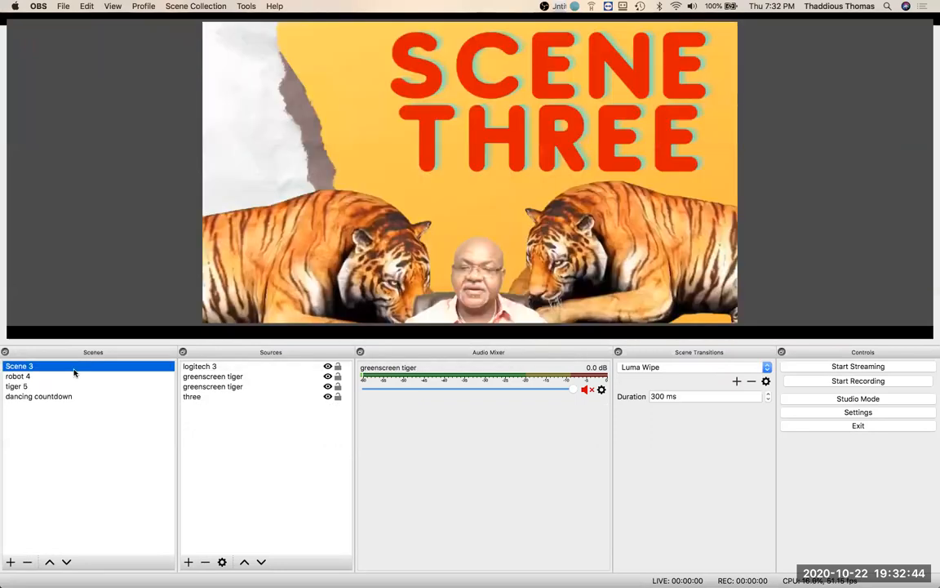
Remove Scene 3 and the robot 4 scene from the scene list
right_click(74, 372)
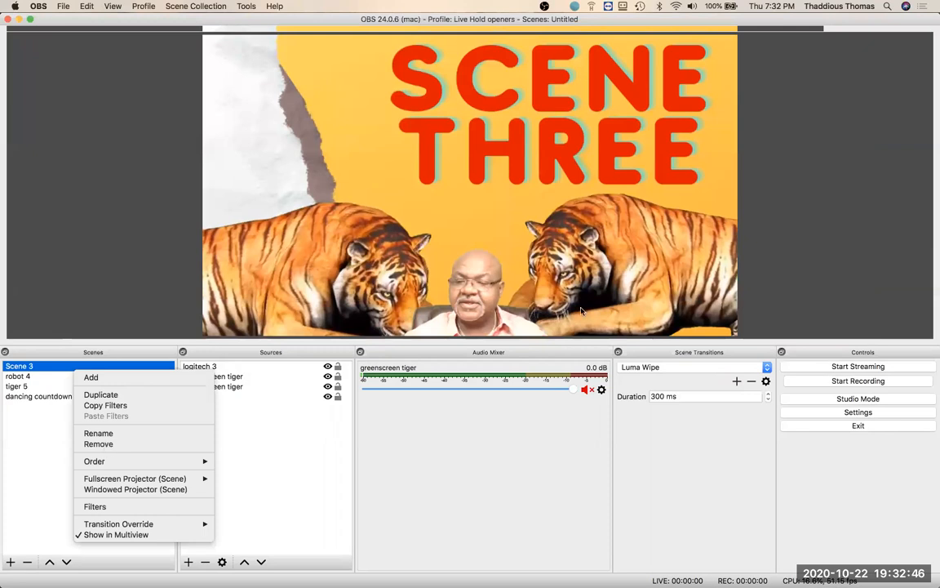
click(100, 444)
click(548, 314)
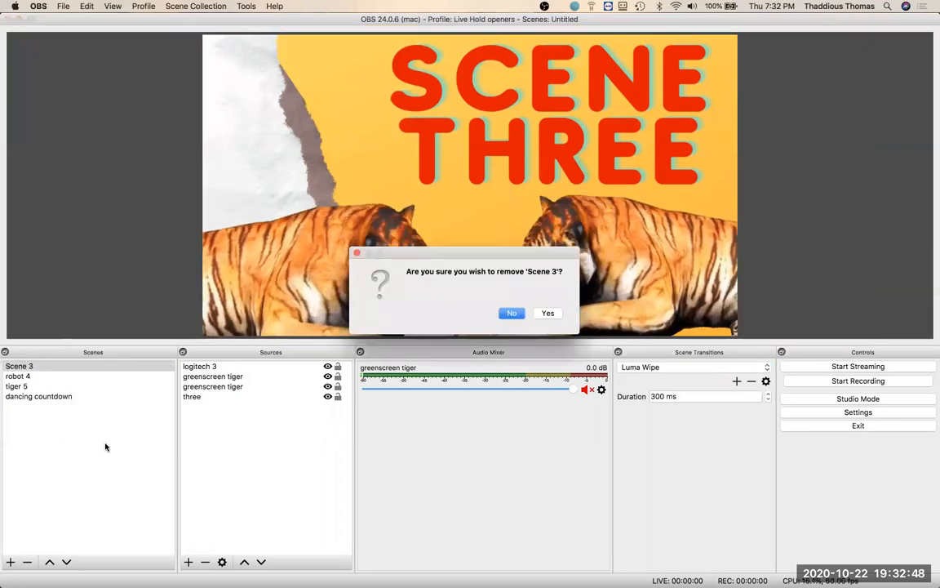
right_click(57, 370)
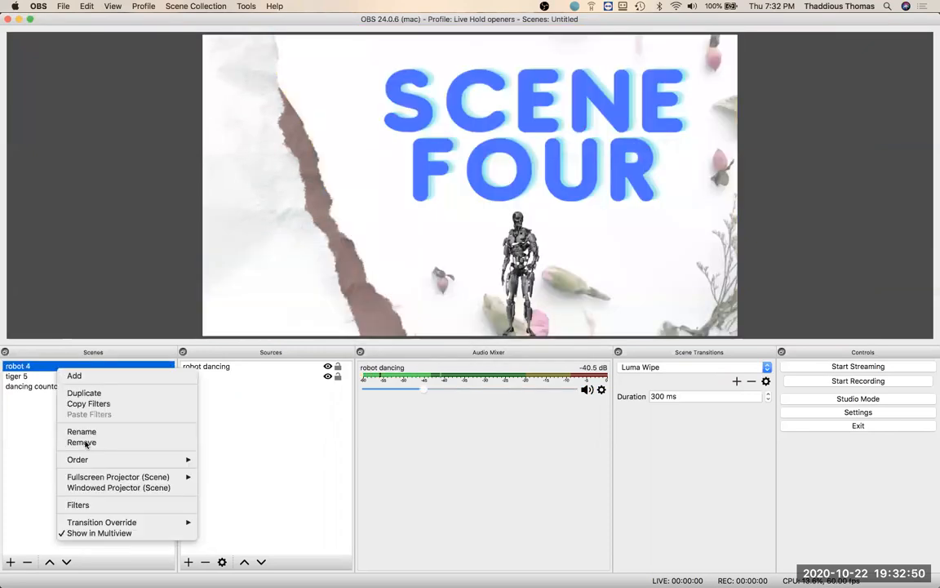
click(85, 443)
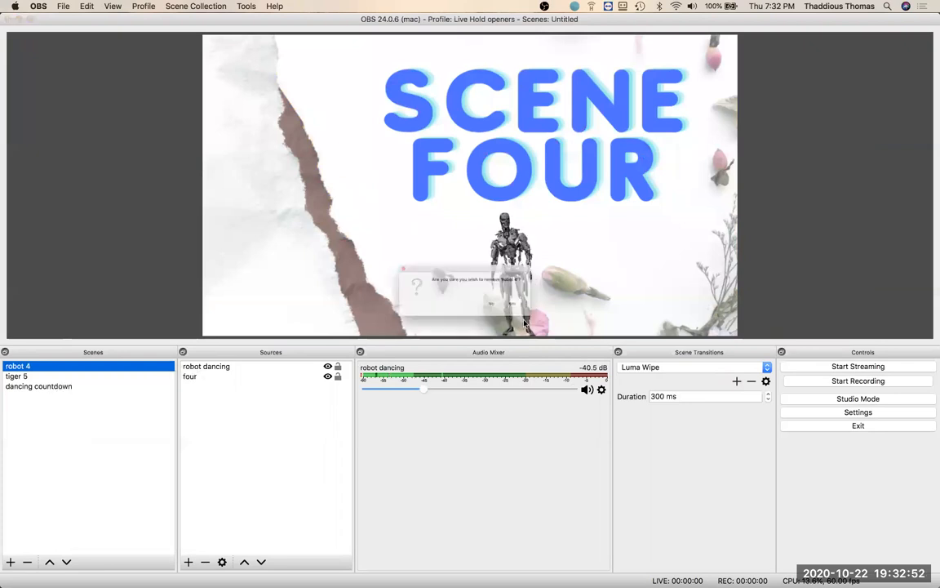
click(546, 313)
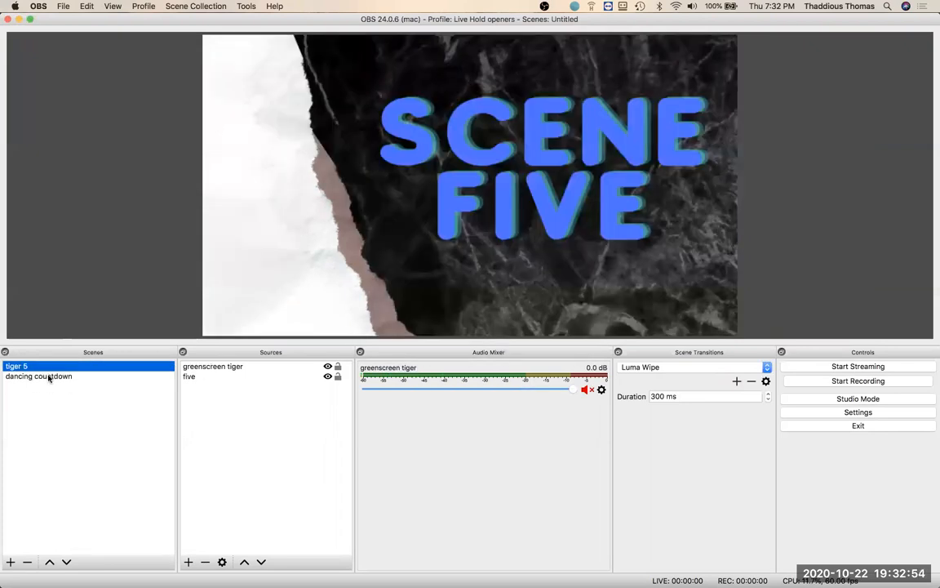
Remove the tiger 5 scene from the scene list
right_click(49, 369)
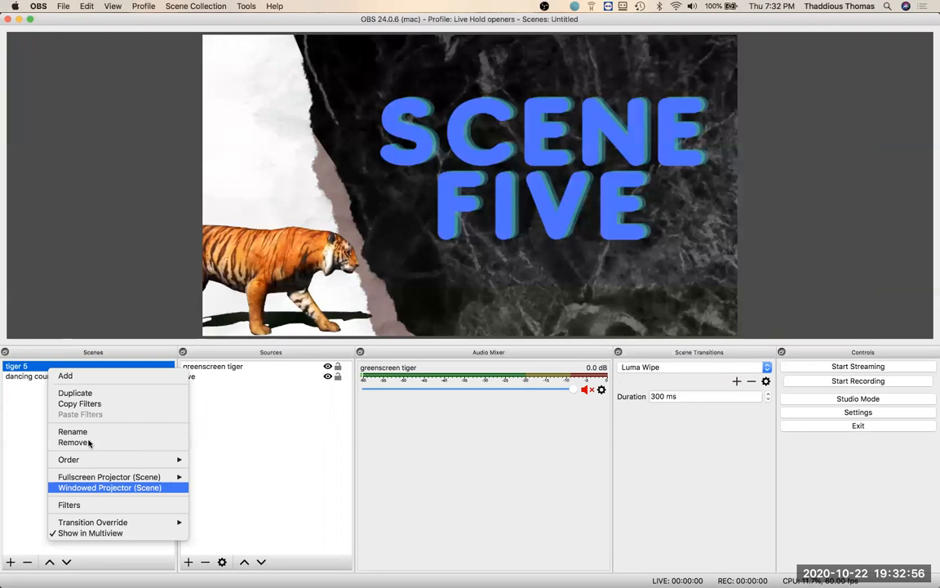
click(89, 442)
click(543, 314)
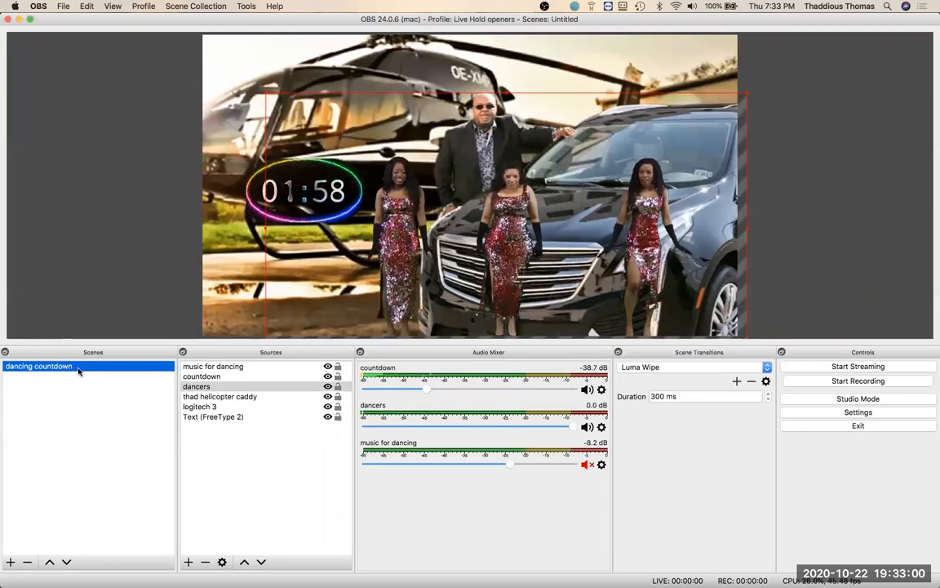
click(196, 277)
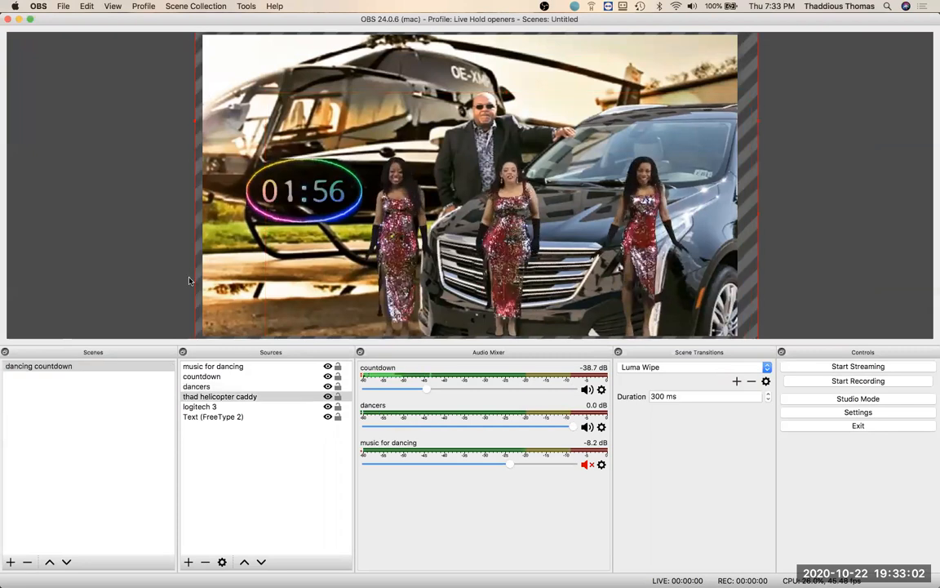
click(44, 412)
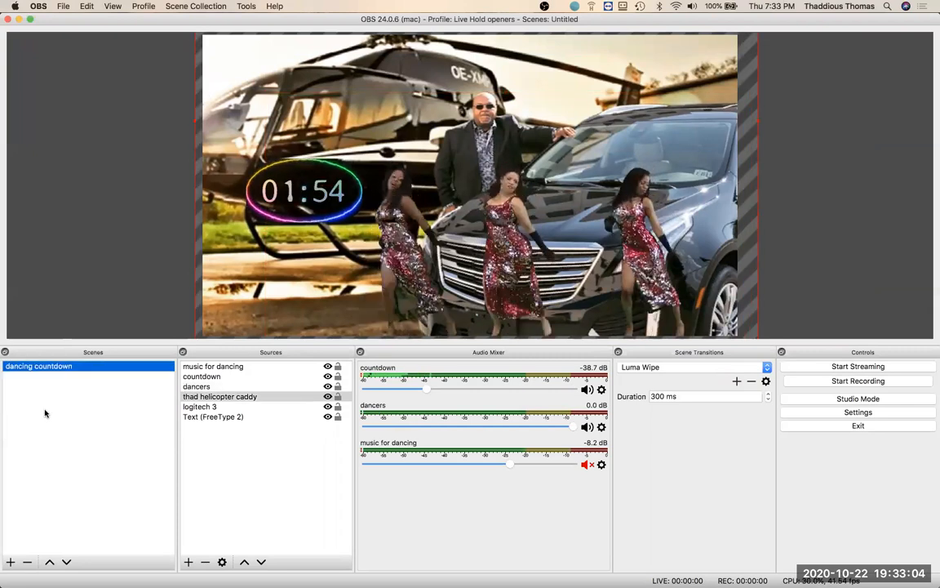
mouse_move(1, 586)
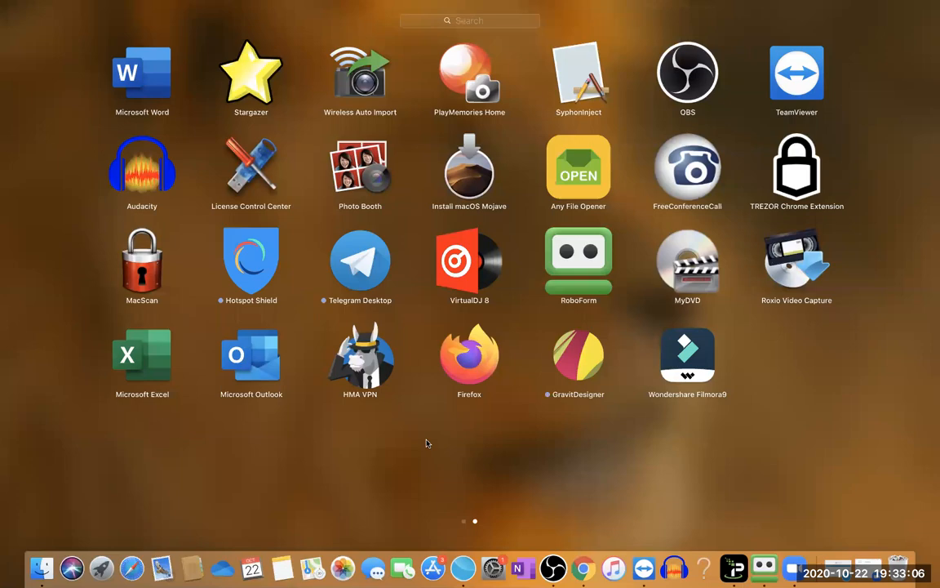
click(552, 564)
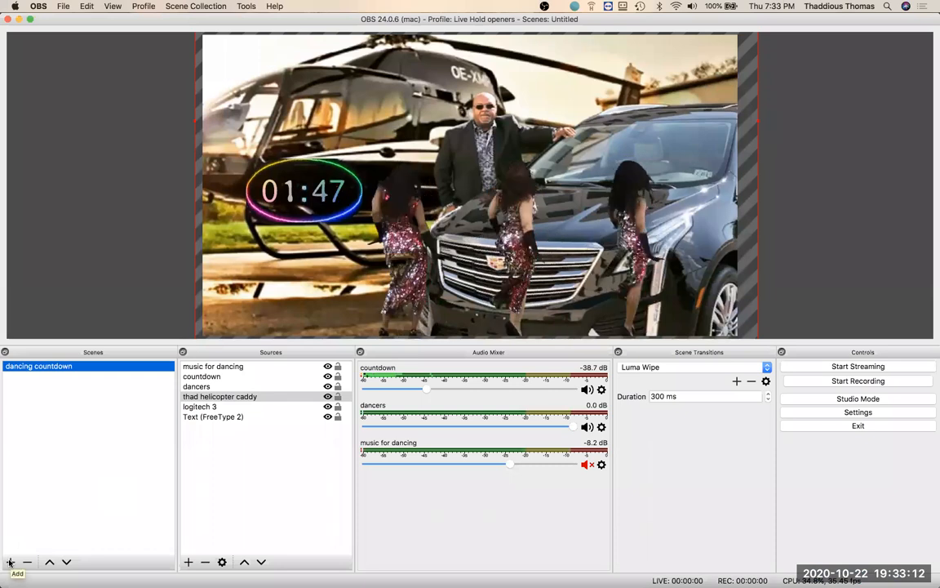
Try to remove the remaining dancing countdown scene from the scene list
right_click(49, 367)
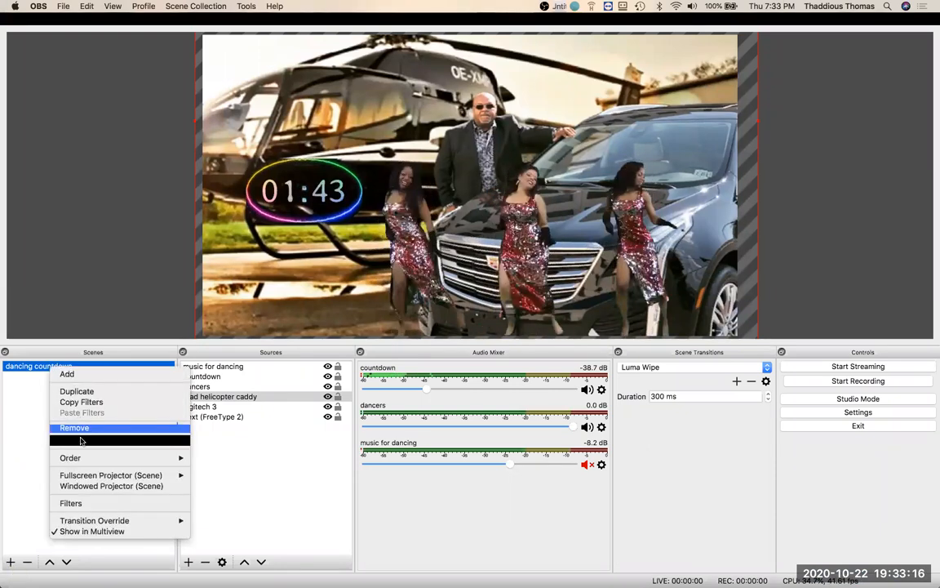
click(82, 441)
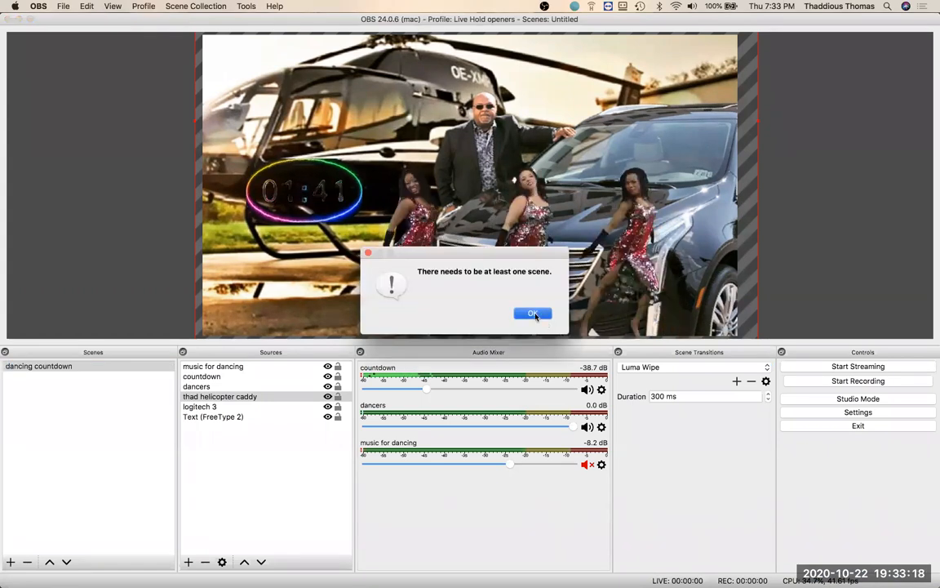
key(Return)
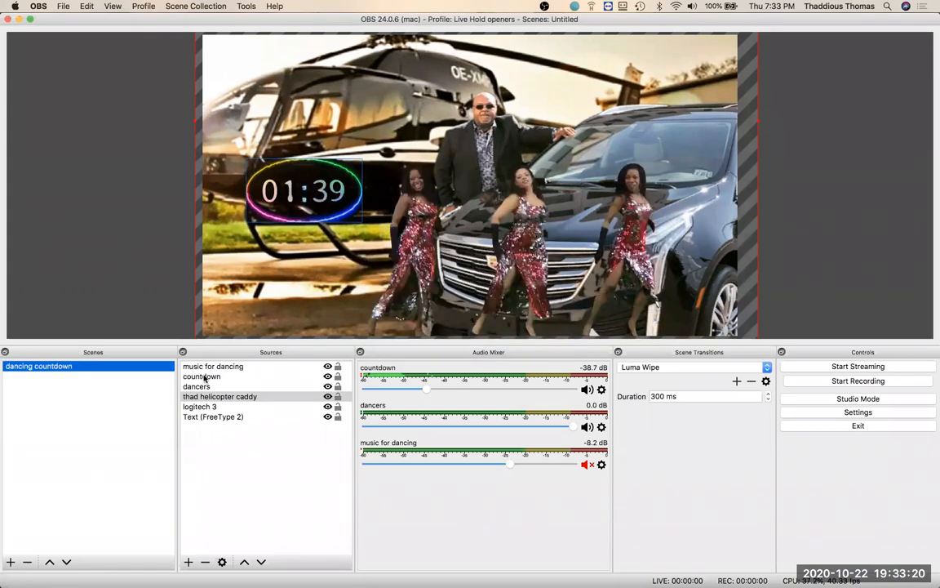
Remove the countdown and music for dancing sources from the dancing countdown scene
right_click(205, 377)
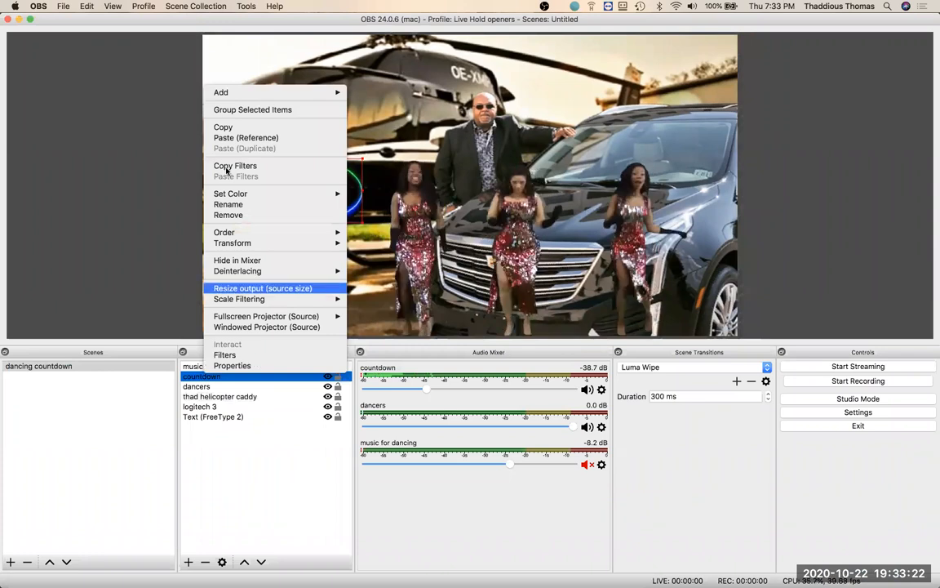
mouse_move(234, 222)
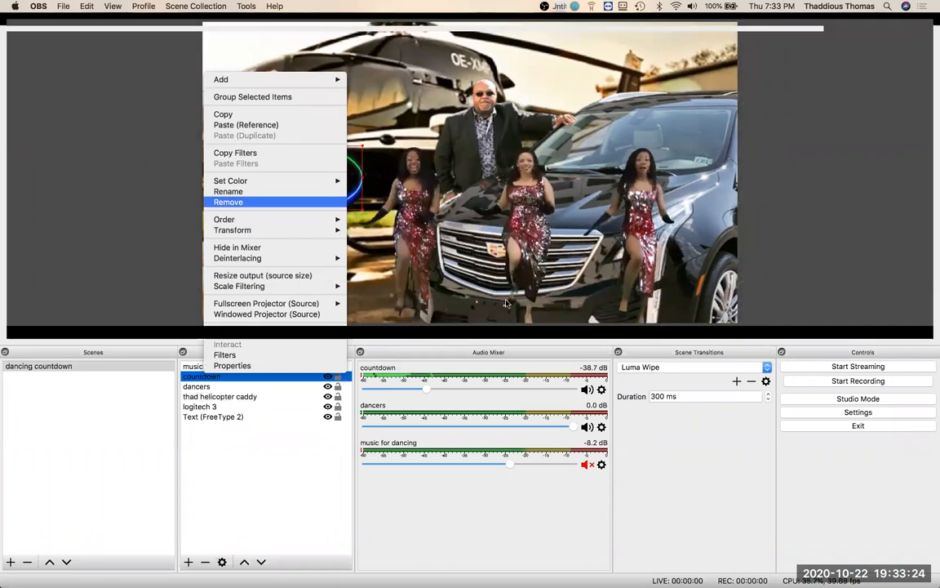
click(229, 202)
click(549, 313)
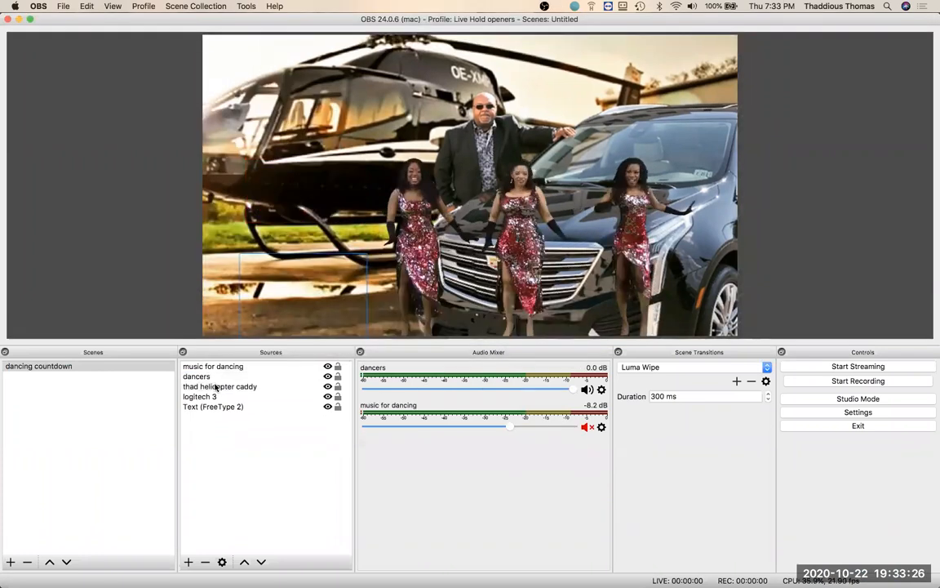
click(198, 376)
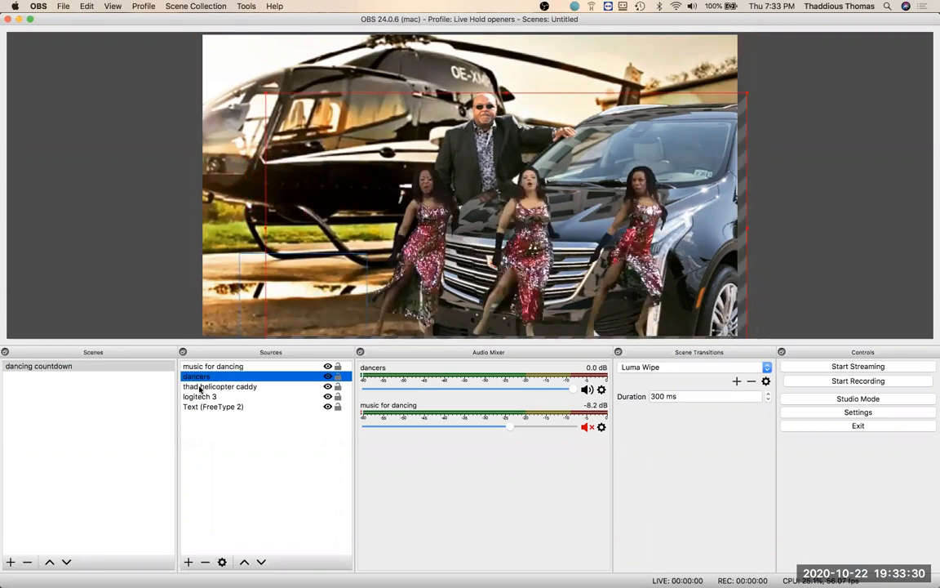
click(200, 368)
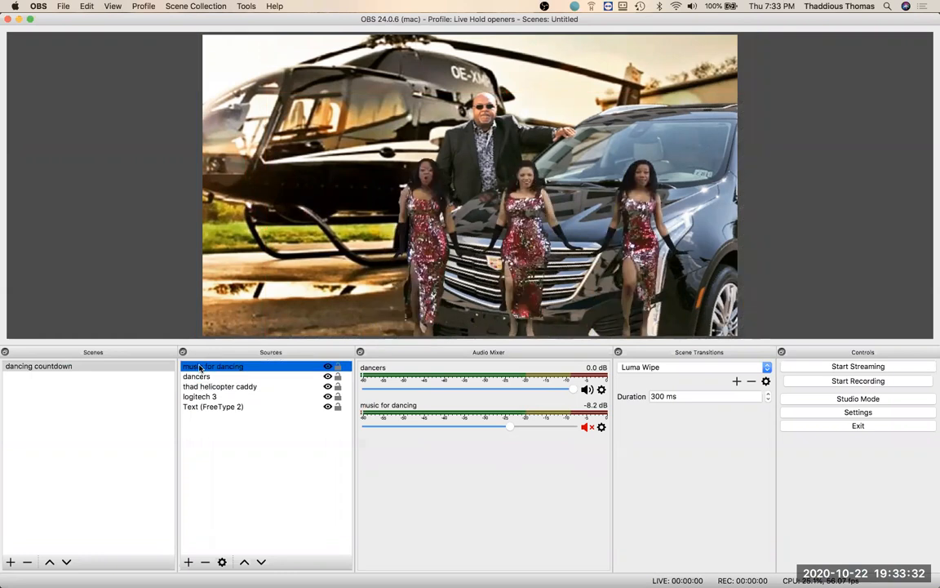
right_click(199, 368)
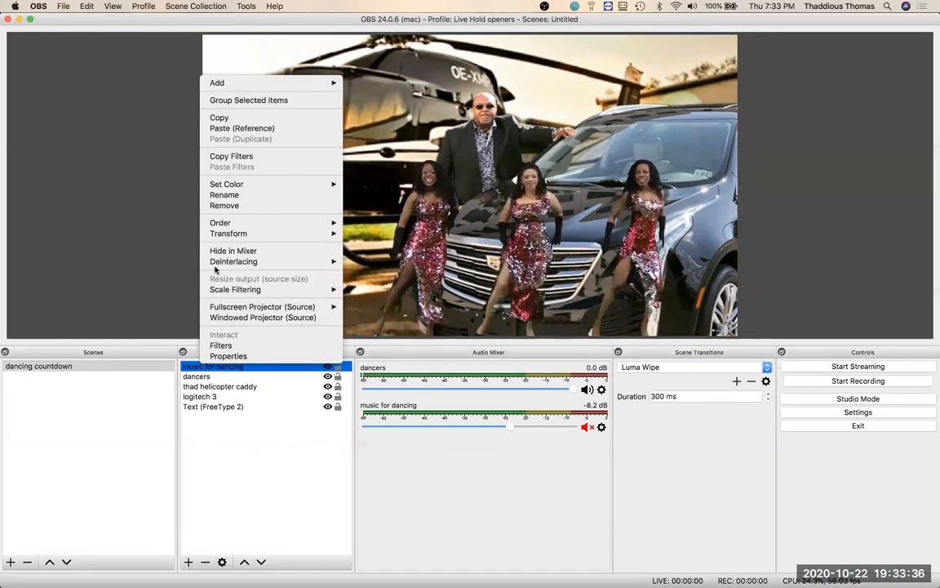
key(Return)
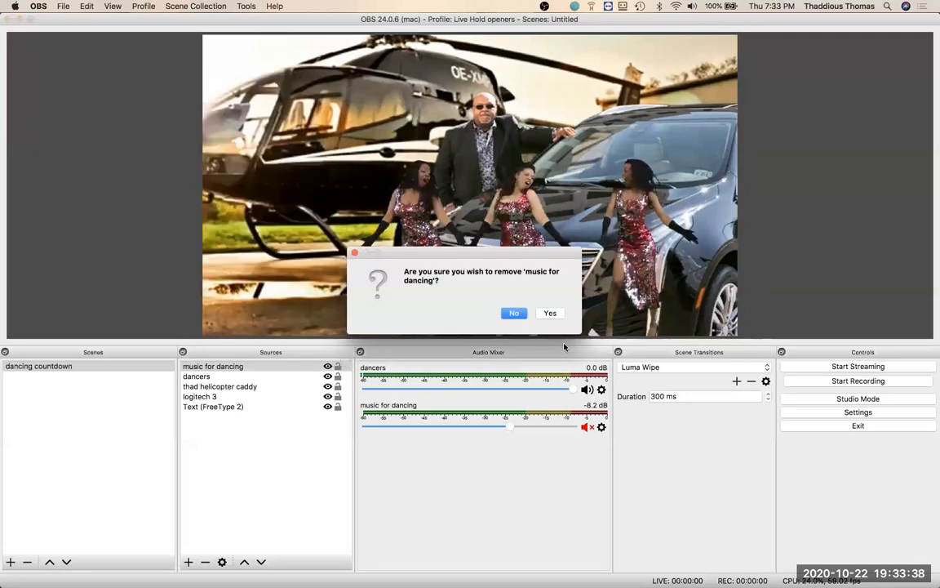
Remove the Text (FreeType 2) source from the dancing countdown scene
click(199, 400)
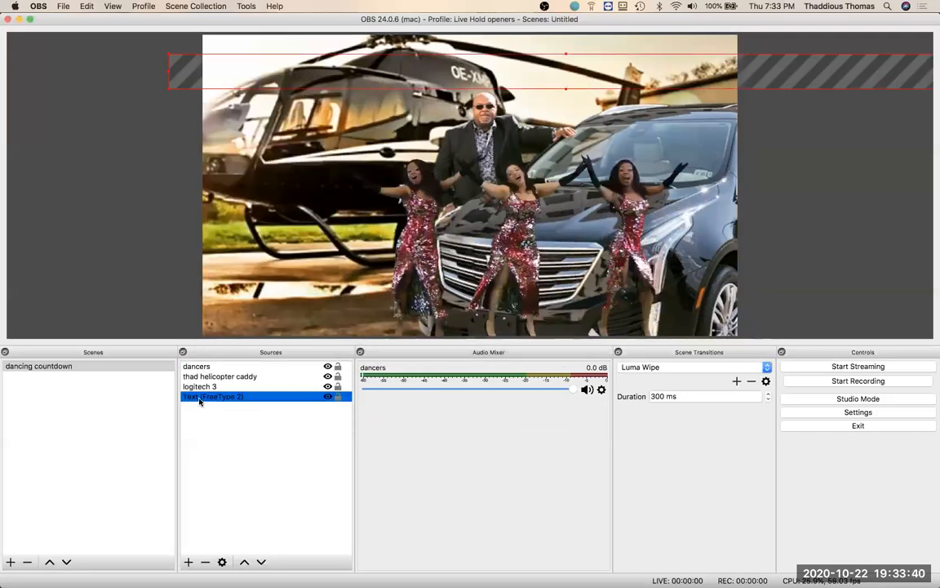
right_click(199, 399)
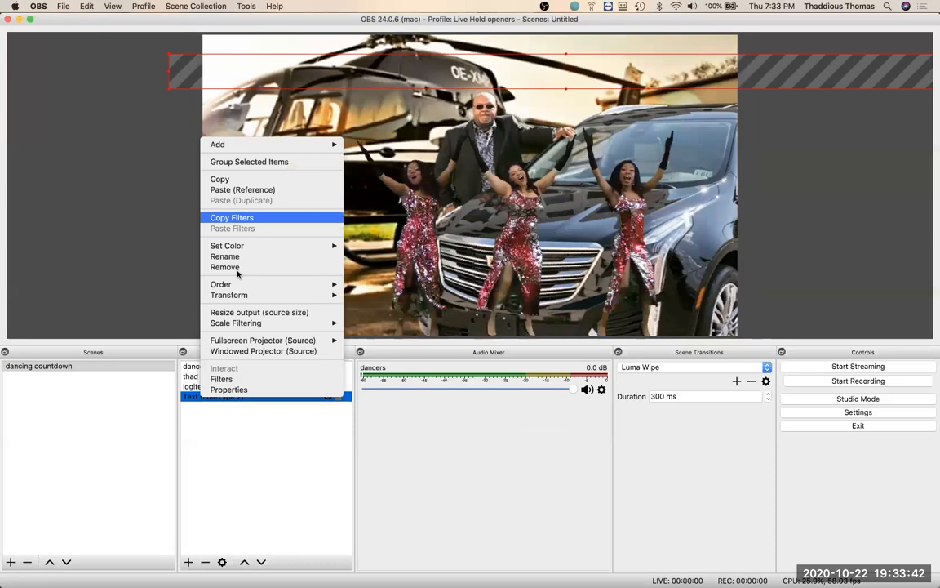
click(225, 267)
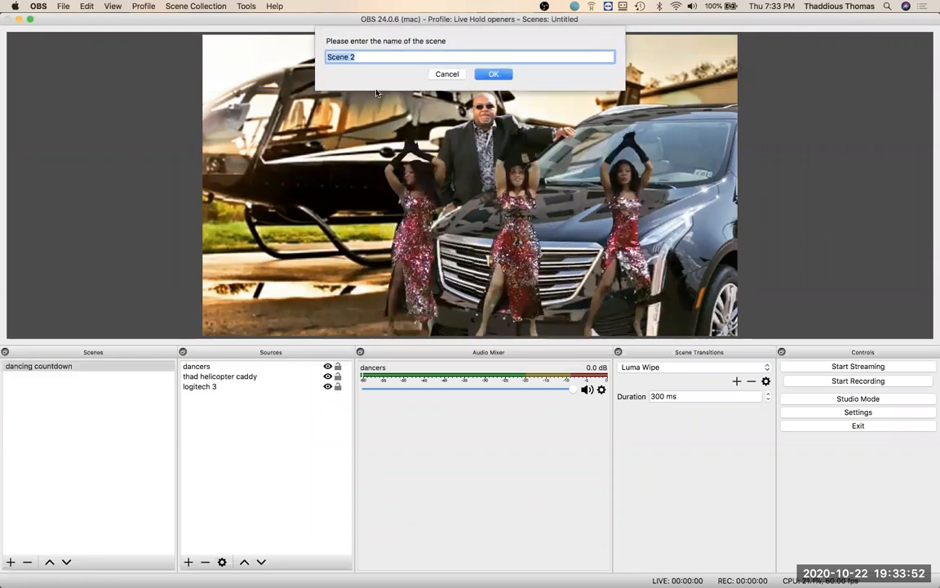
Add a new scene named New Demo
text(New D)
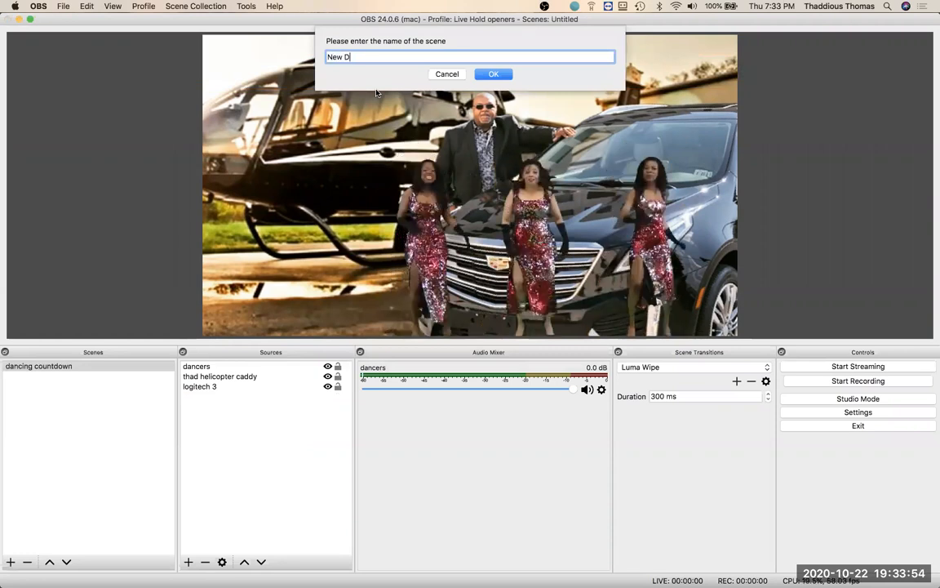
text(emo)
click(489, 76)
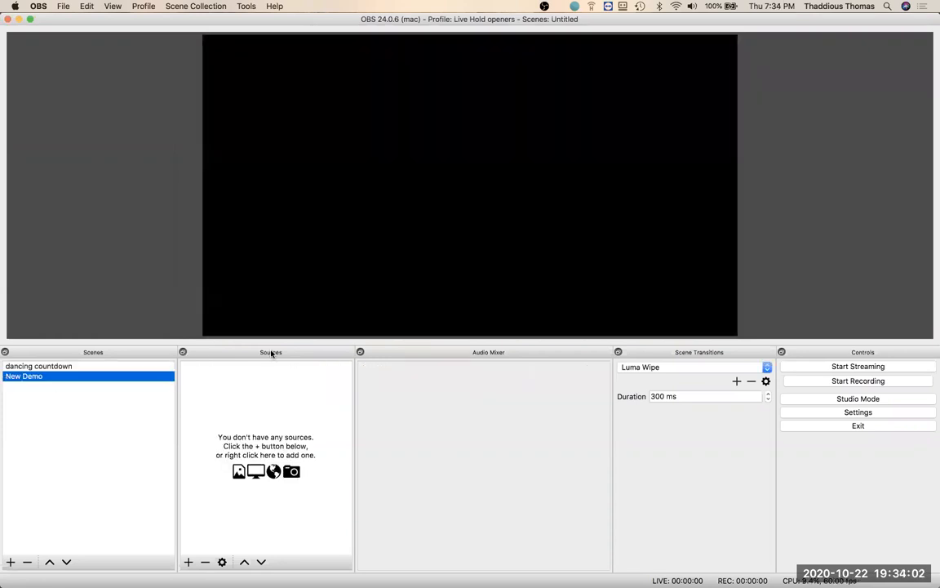
Add a Video Capture Device source named logitech 920 to the New Demo scene
right_click(228, 394)
mouse_move(266, 403)
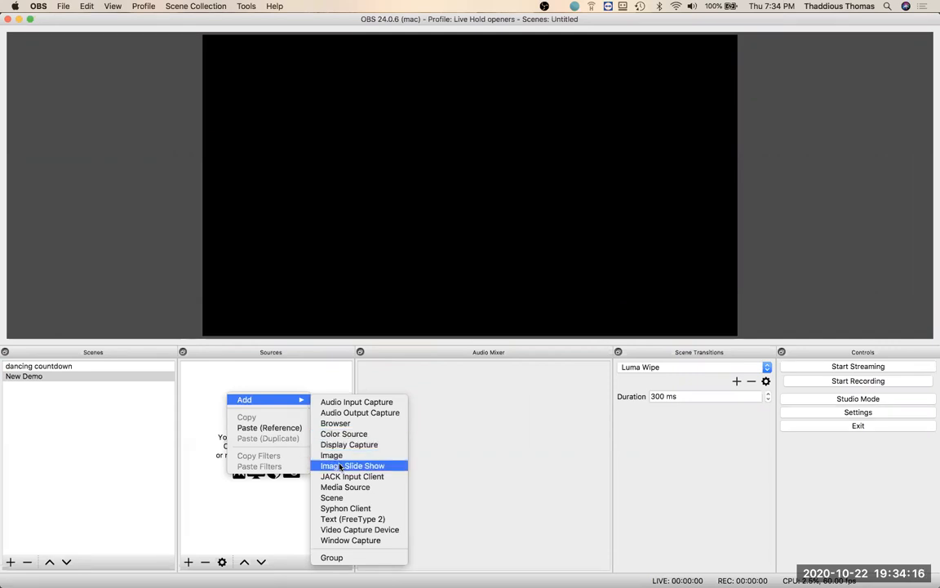
click(348, 530)
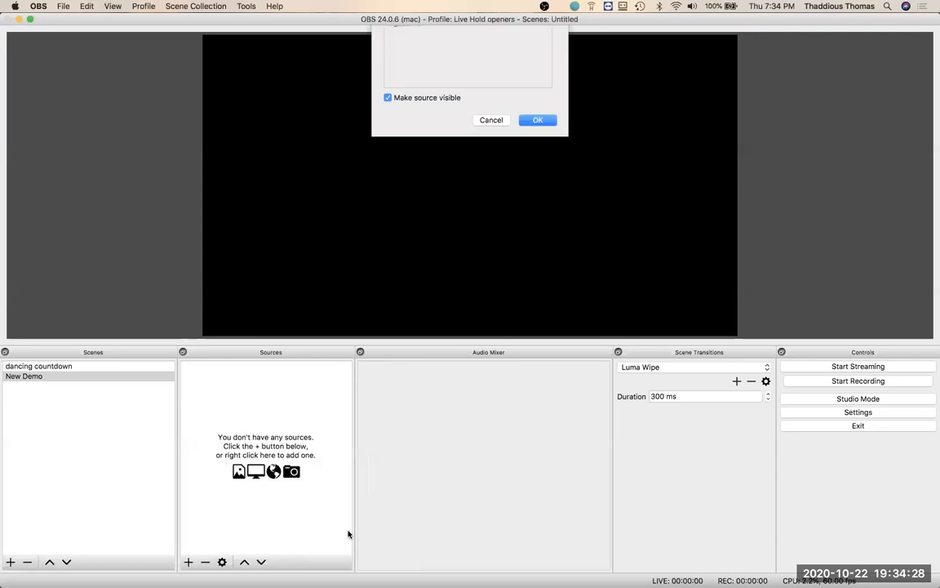
text(logitech 920)
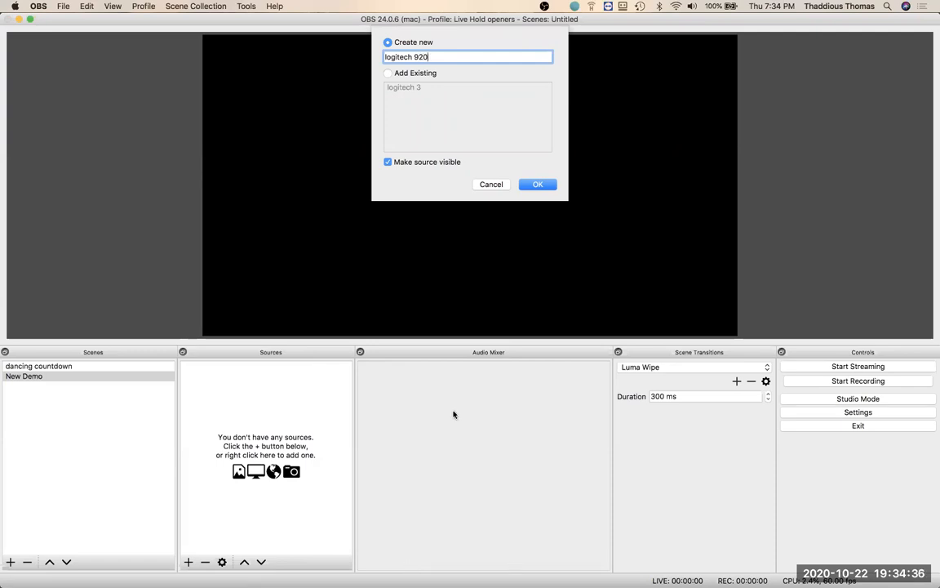
click(537, 184)
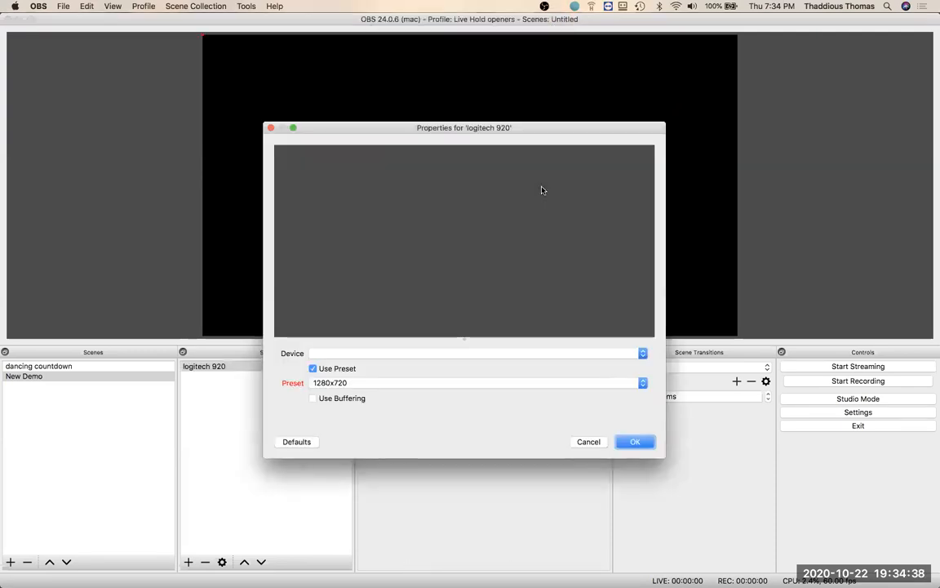
Set the logitech 920 source's device to HD Pro Webcam C920 and accept its properties
click(574, 355)
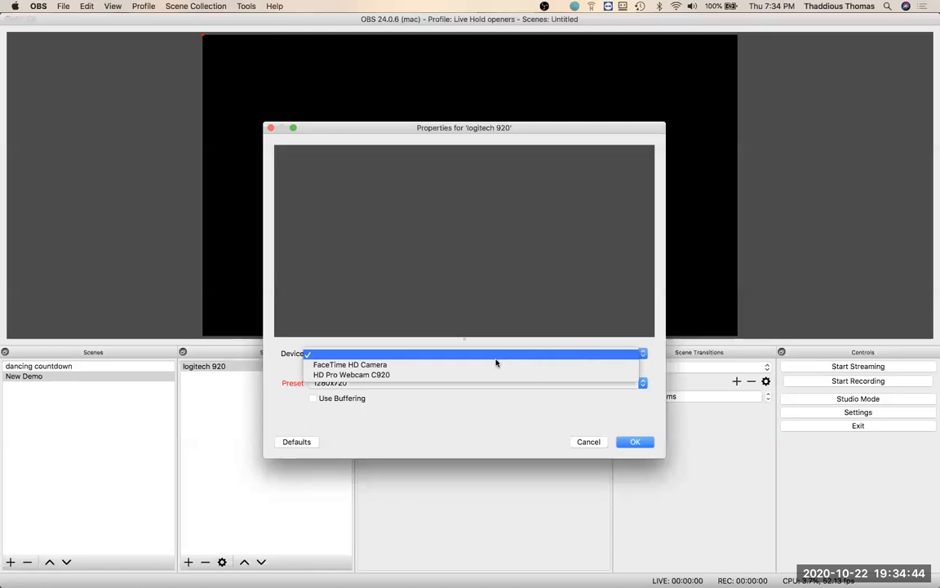
click(423, 378)
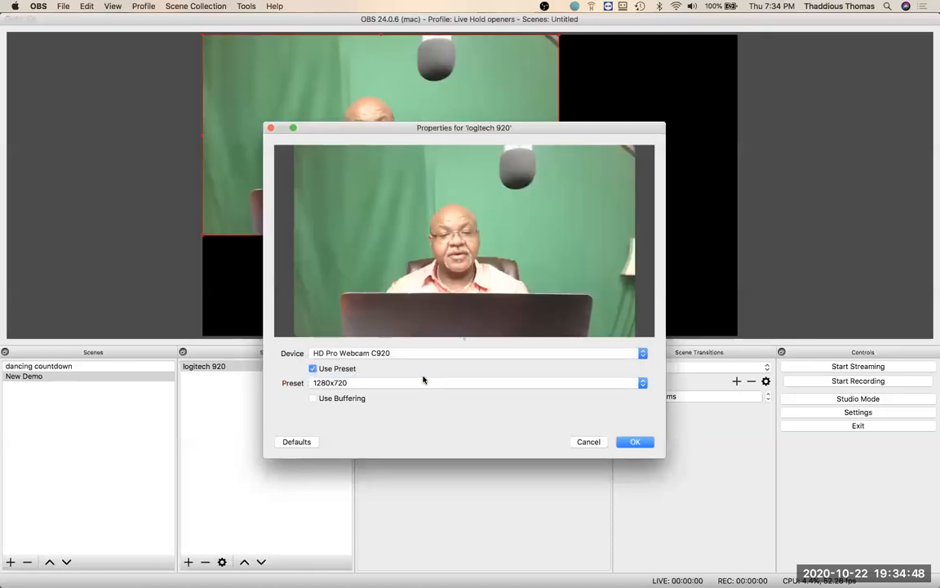
click(636, 442)
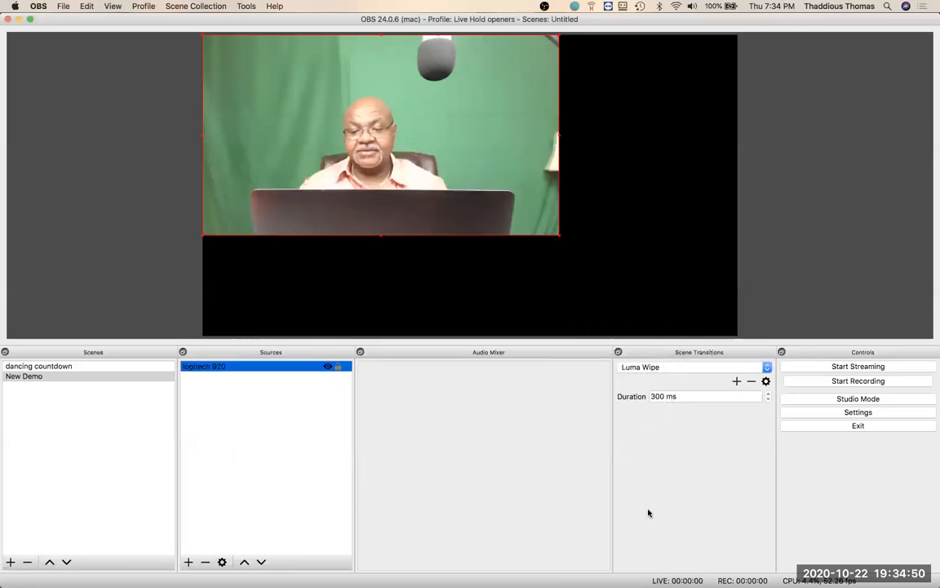
click(649, 512)
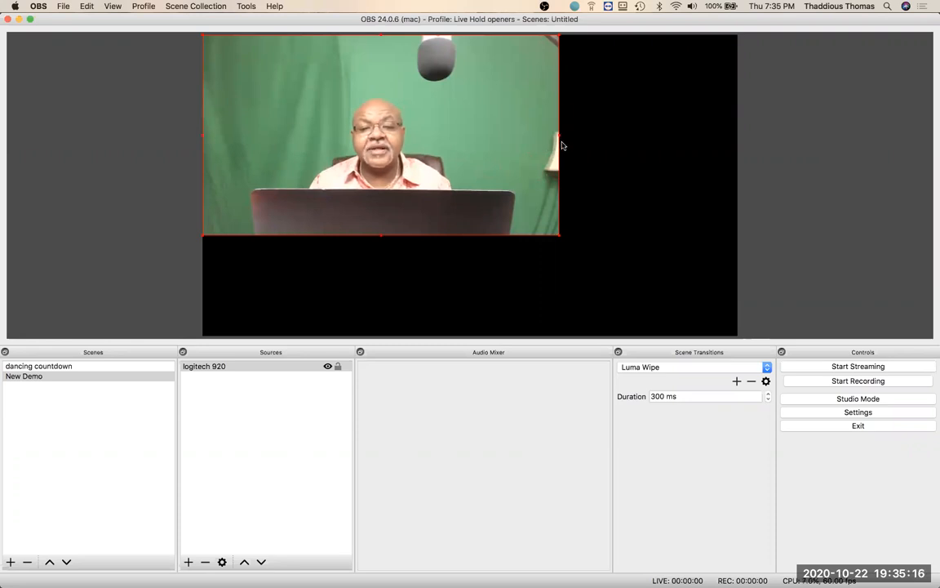
Crop the webcam image's right edge to hide the lit object and its top edge to cut out the microphone
drag(558, 137, 542, 142)
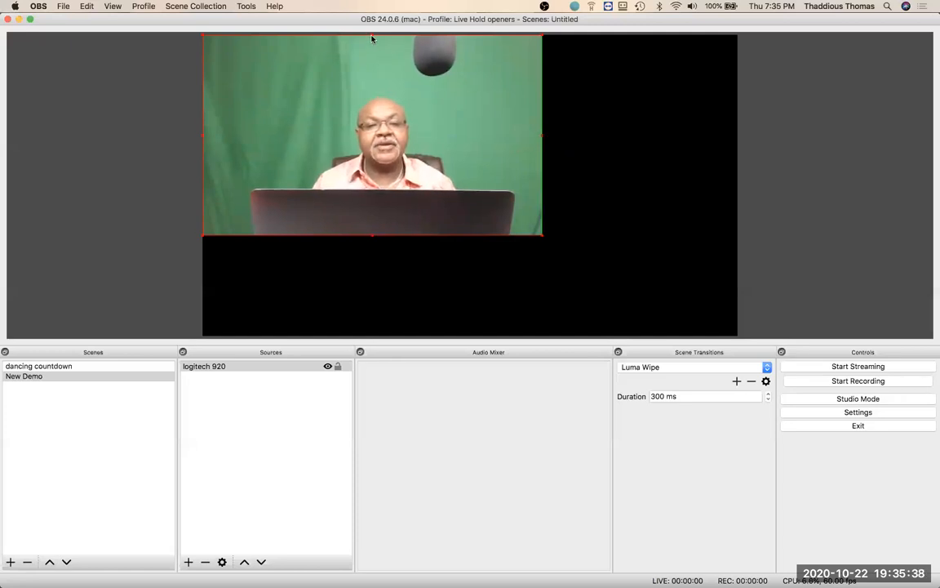
drag(371, 41, 372, 79)
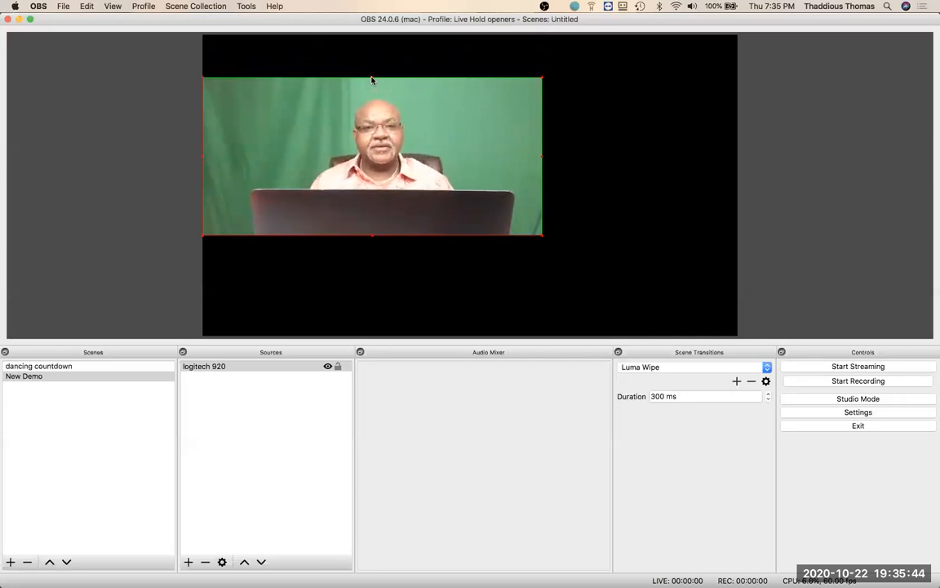
Enlarge the webcam image beyond the canvas width, crop its lower edge to cut out the laptop, and reposition it vertically on the canvas
drag(543, 238, 757, 425)
drag(361, 151, 455, 197)
drag(311, 129, 246, 107)
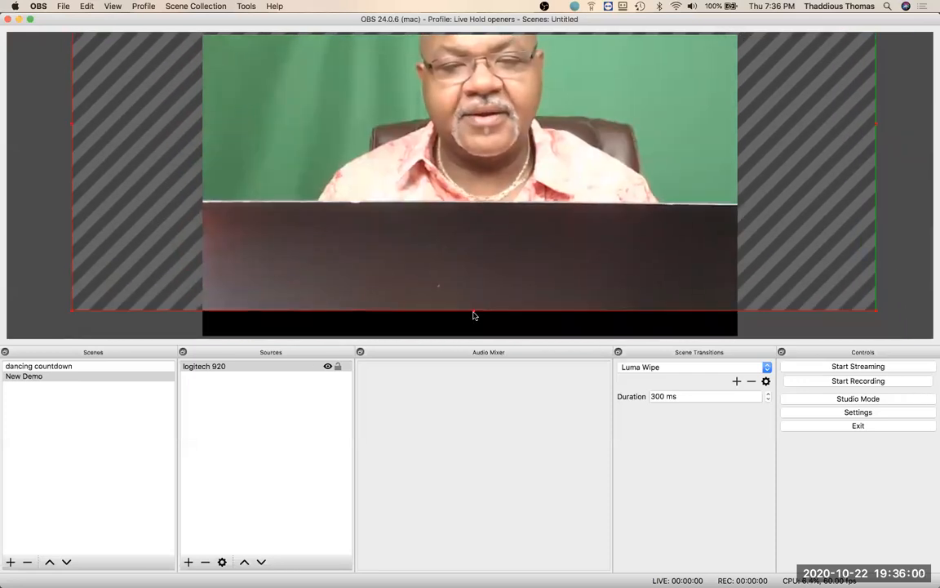
drag(473, 309, 462, 201)
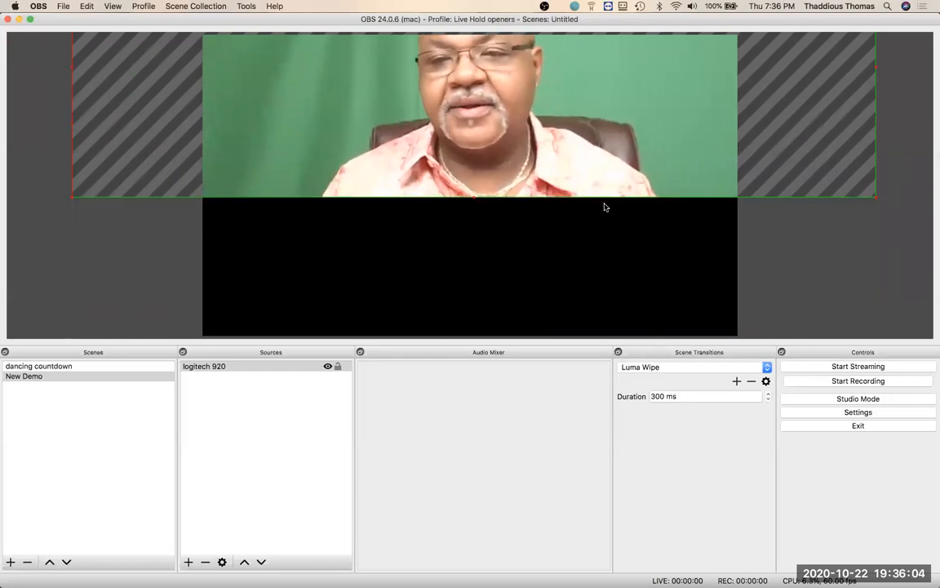
drag(498, 118, 487, 236)
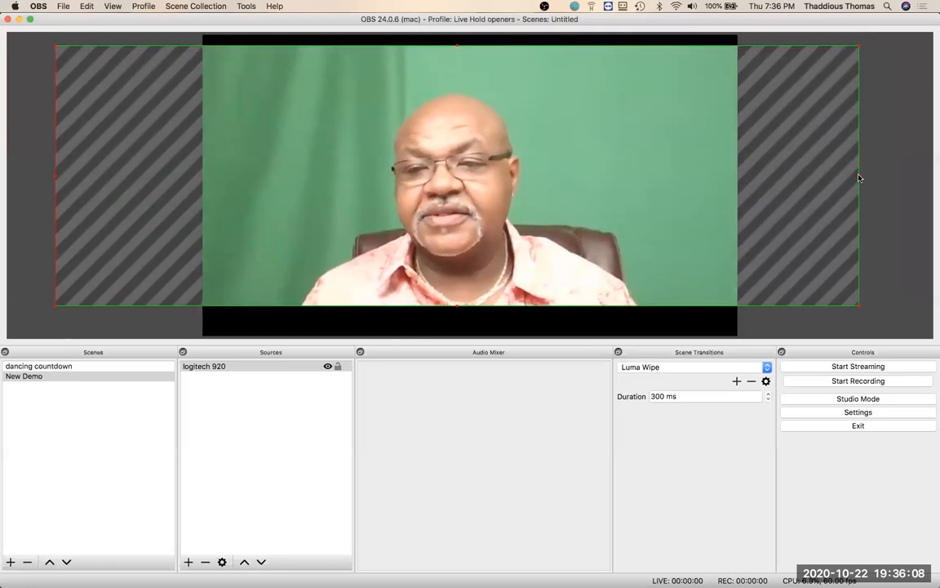
Crop the right and left sides of the webcam image so it fits inside the canvas width
drag(781, 180, 718, 189)
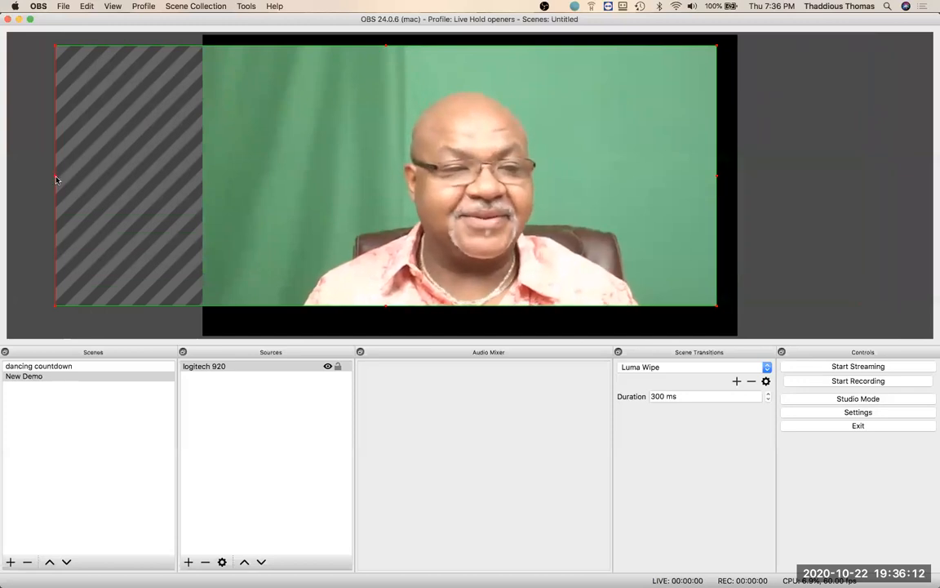
drag(55, 176, 76, 177)
drag(204, 185, 245, 183)
Resize the cropped webcam image to about half the canvas width and place it near the canvas centre
drag(243, 45, 574, 279)
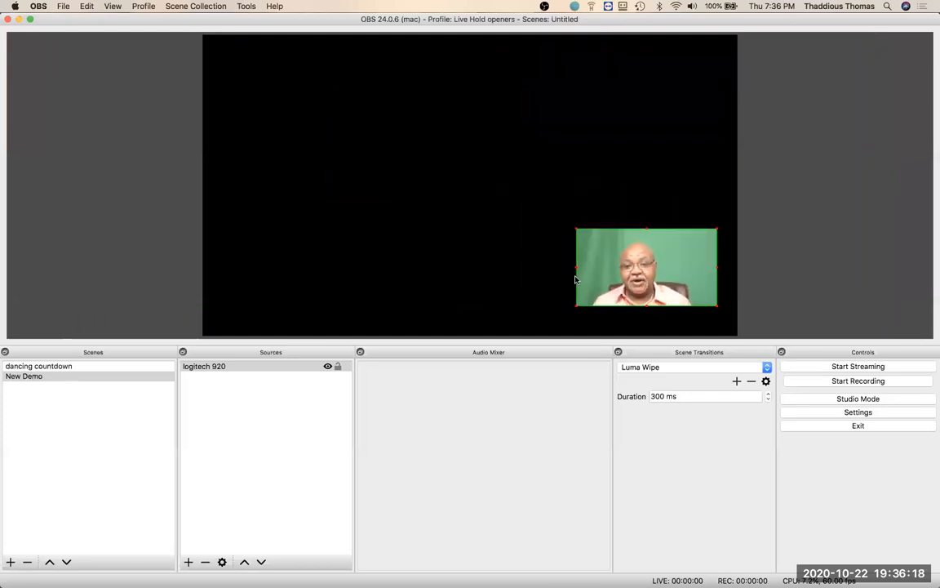
drag(524, 202, 455, 200)
drag(514, 233, 391, 192)
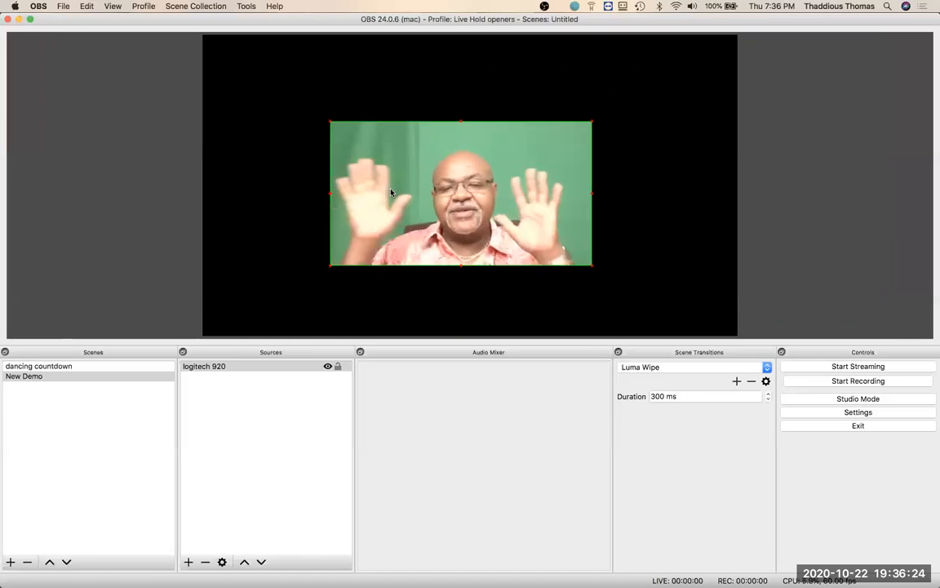
Add a Chroma Key effect filter with its default name to the logitech 920 source
click(211, 368)
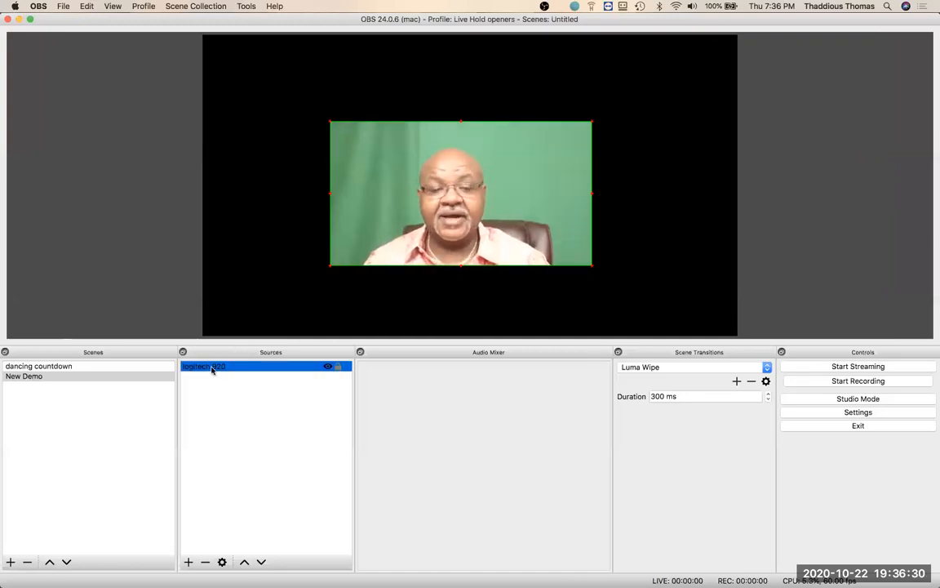
right_click(212, 367)
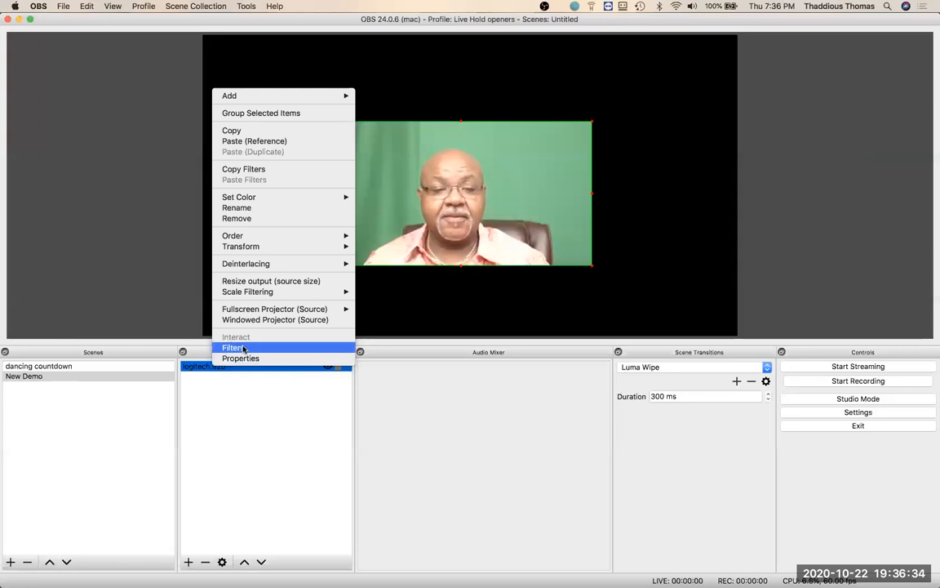
click(244, 349)
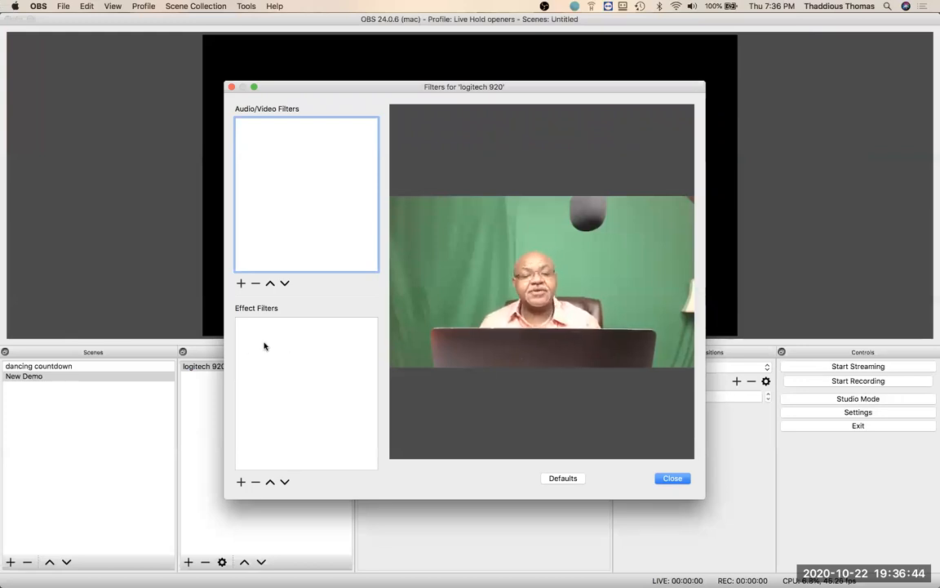
right_click(263, 346)
click(257, 346)
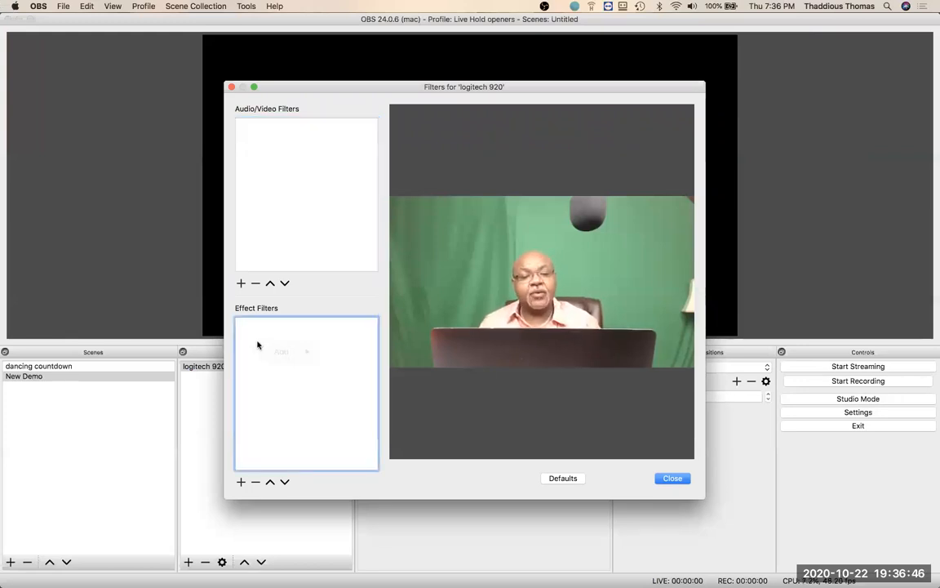
click(241, 482)
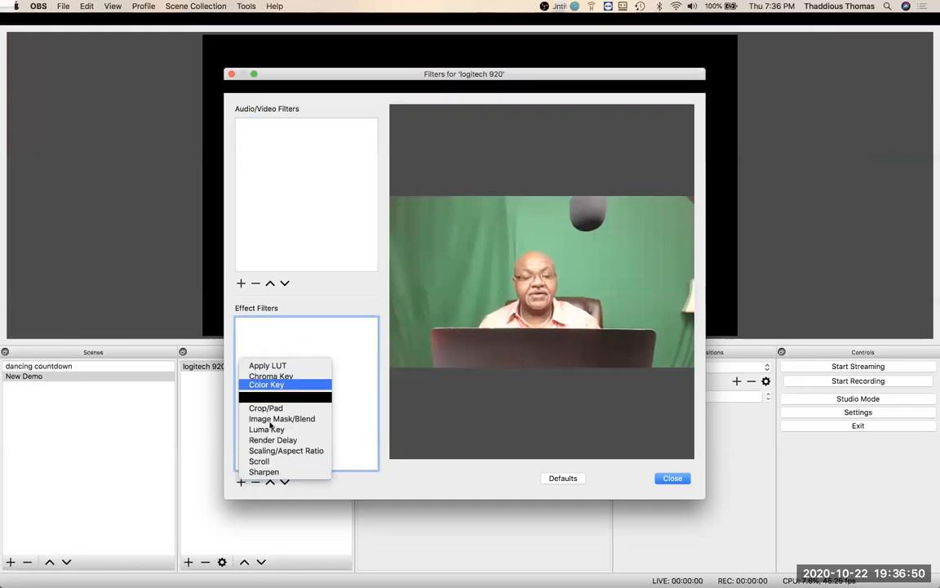
click(304, 377)
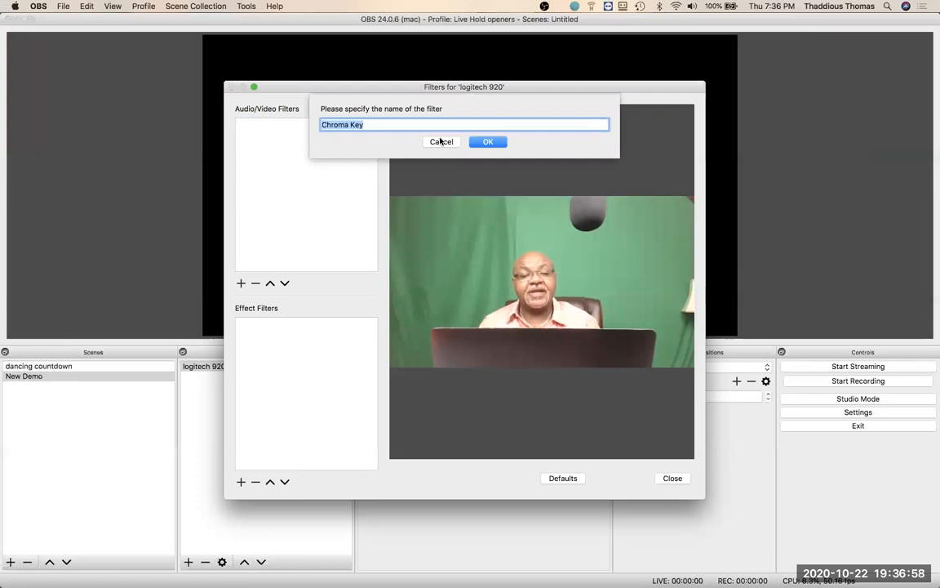
click(488, 142)
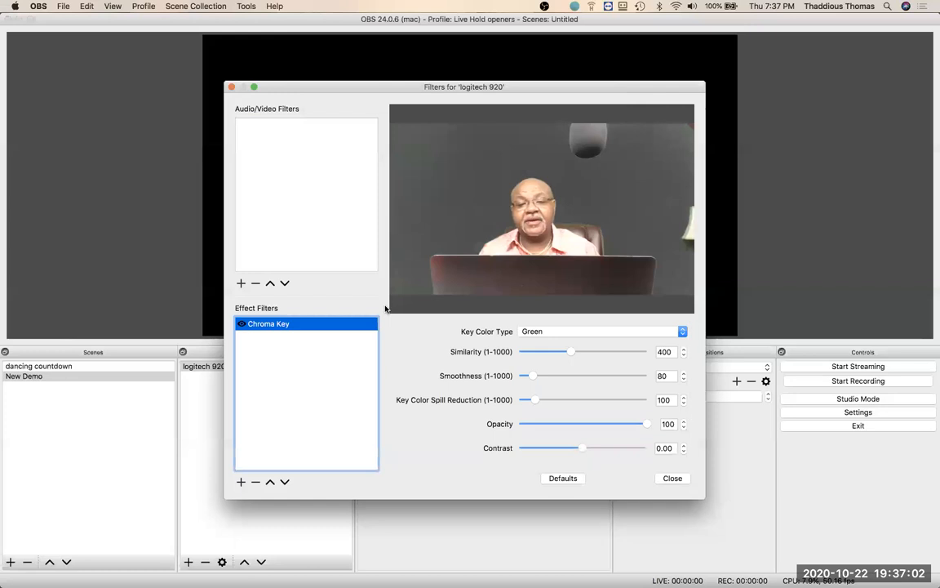
Raise the Chroma Key filter's similarity to 415 and close the filter settings
click(683, 349)
click(683, 350)
click(683, 349)
click(683, 350)
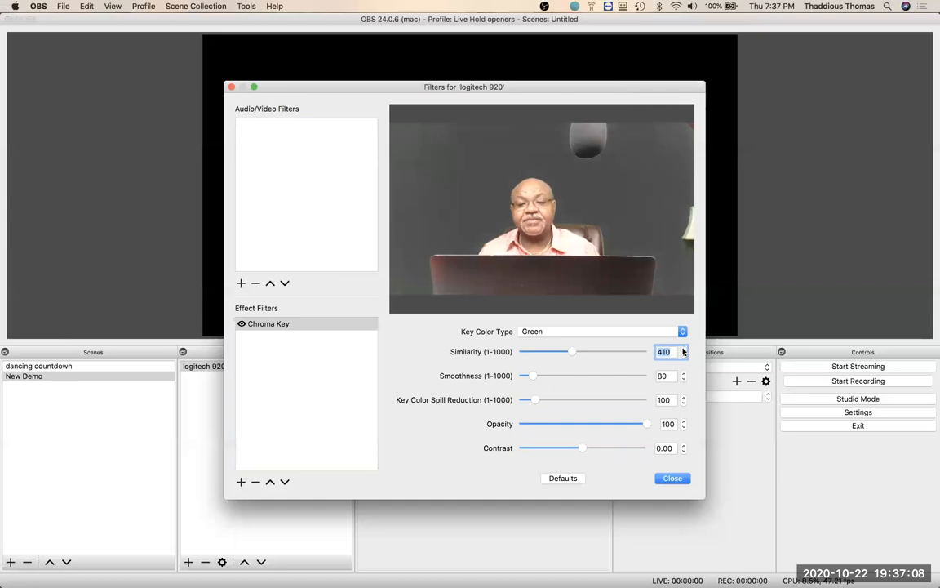
click(683, 349)
click(683, 349)
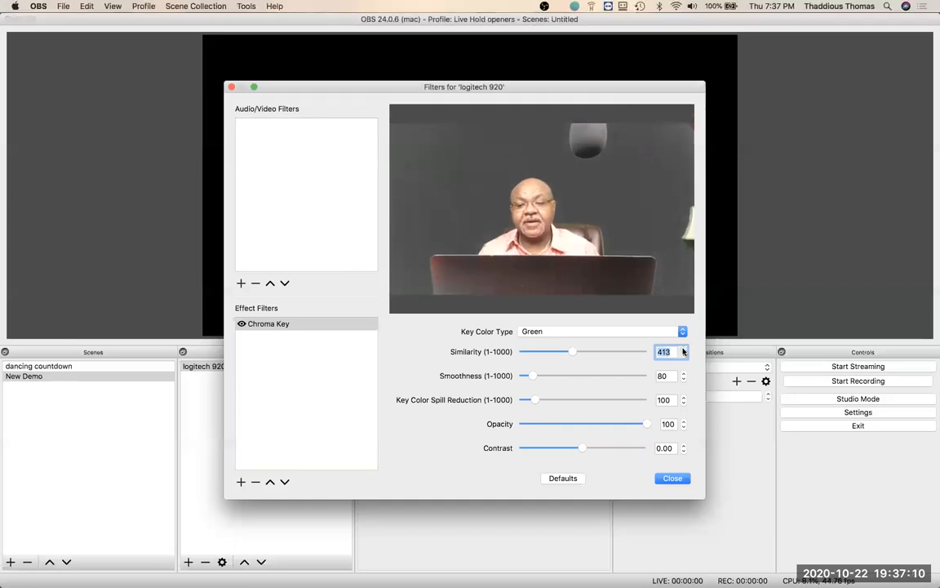
click(683, 349)
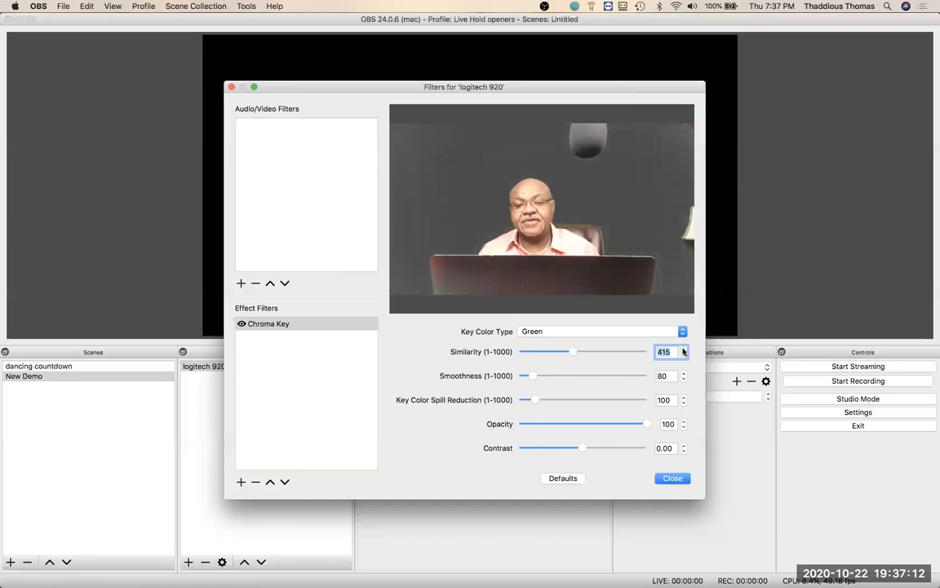
click(673, 478)
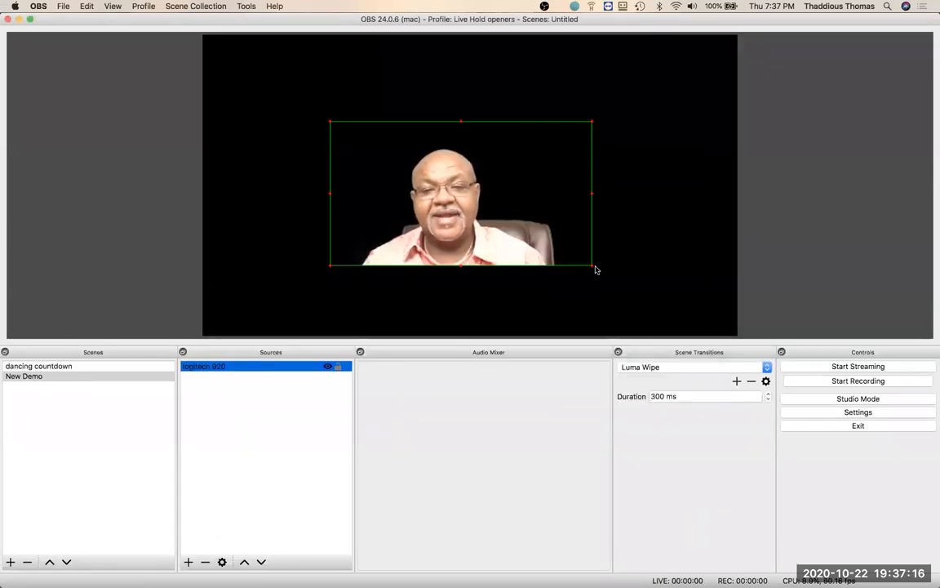
Enlarge the keyed webcam image to about three quarters of the canvas width and place it at the canvas's lower edge
drag(591, 265, 700, 336)
drag(596, 270, 532, 276)
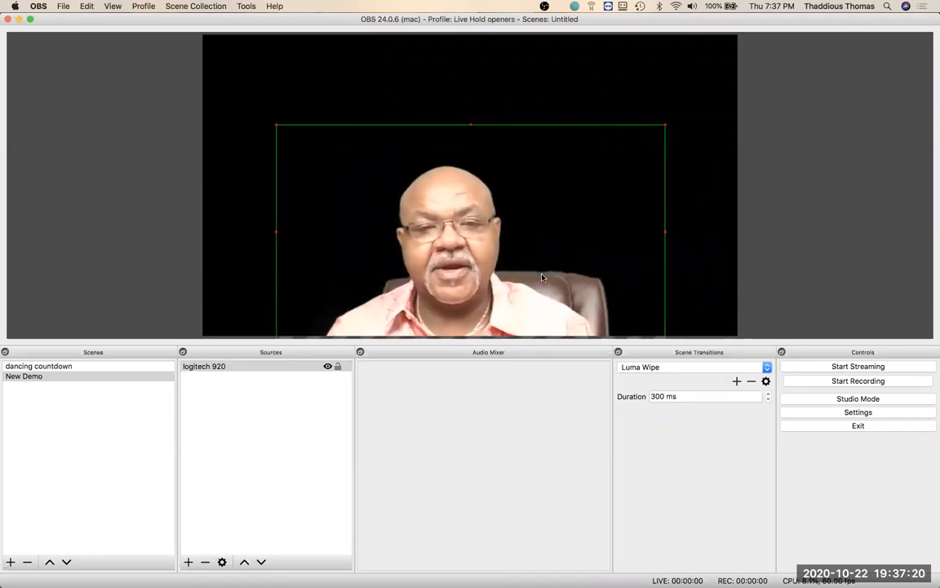
click(361, 87)
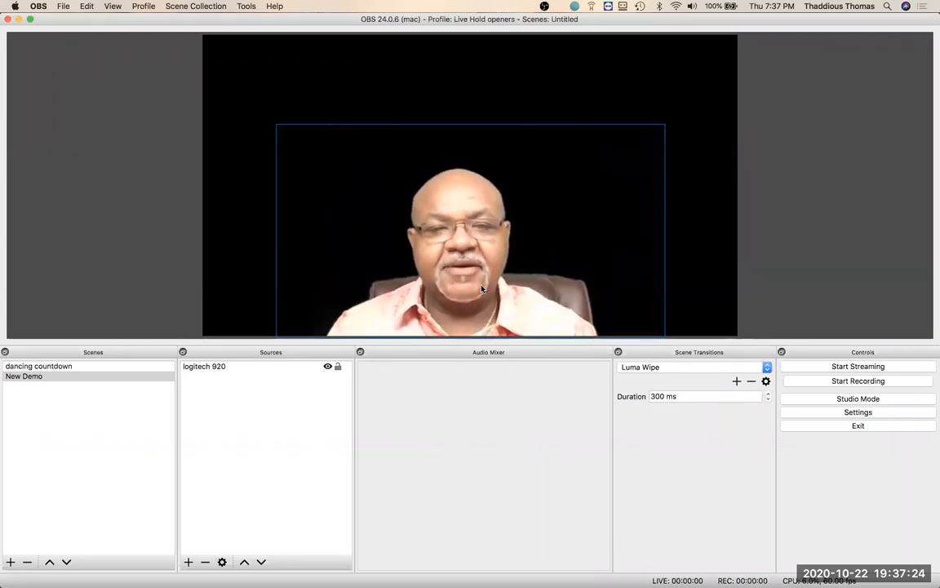
Shrink the webcam image to a little under half the canvas width, place it at the canvas's lower centre, and deselect it
click(320, 167)
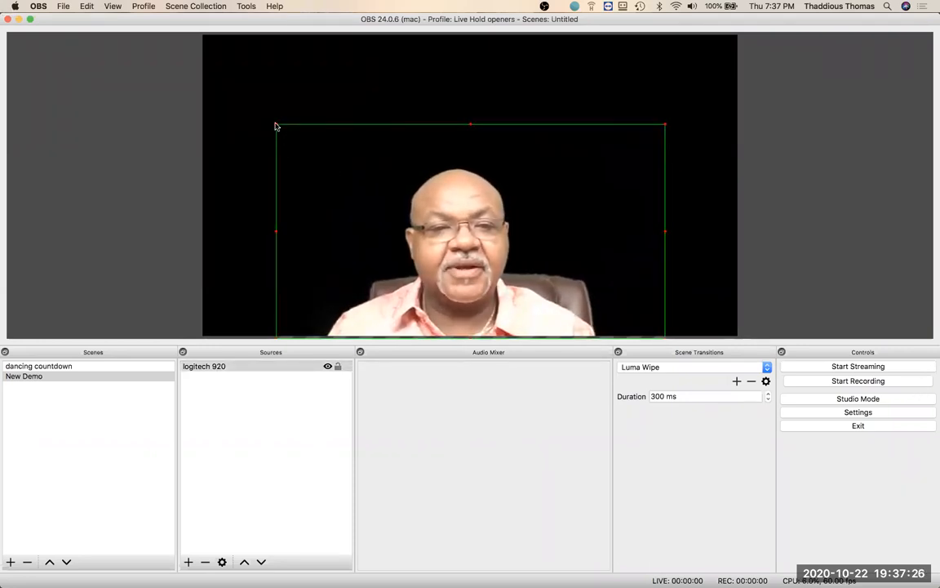
drag(276, 124, 287, 131)
drag(401, 205, 434, 232)
drag(557, 284, 493, 286)
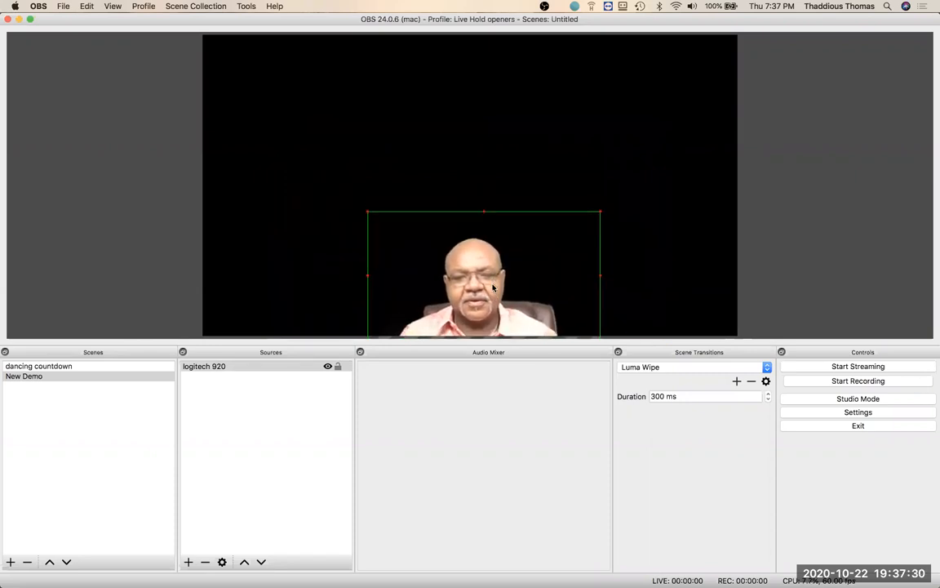
click(263, 408)
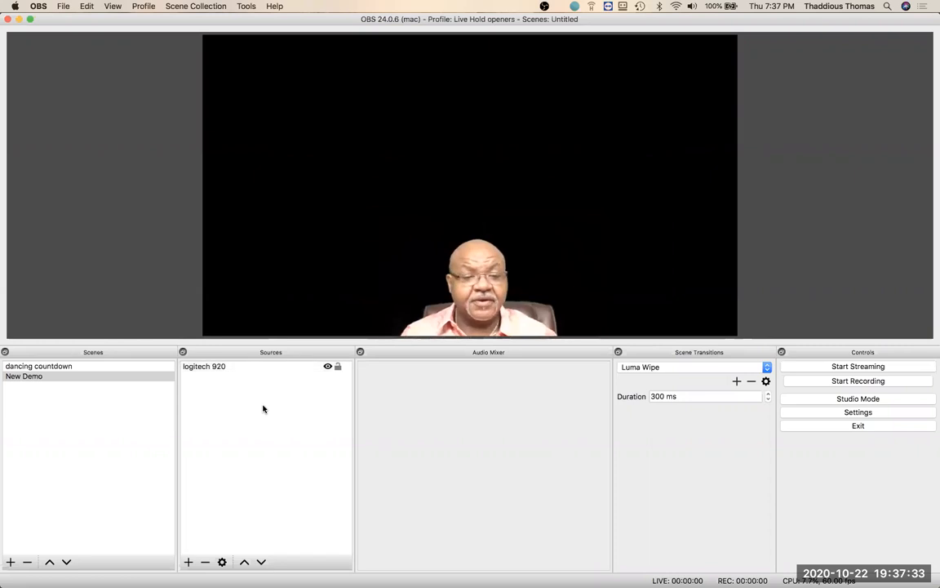
Add a new visible image source to the New Demo scene, keeping the default name Image
click(188, 563)
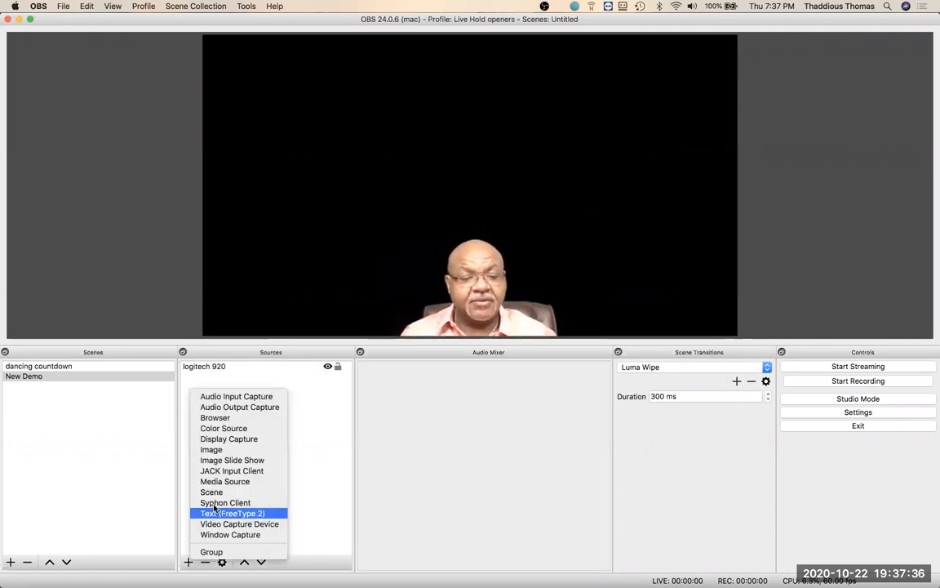
click(239, 449)
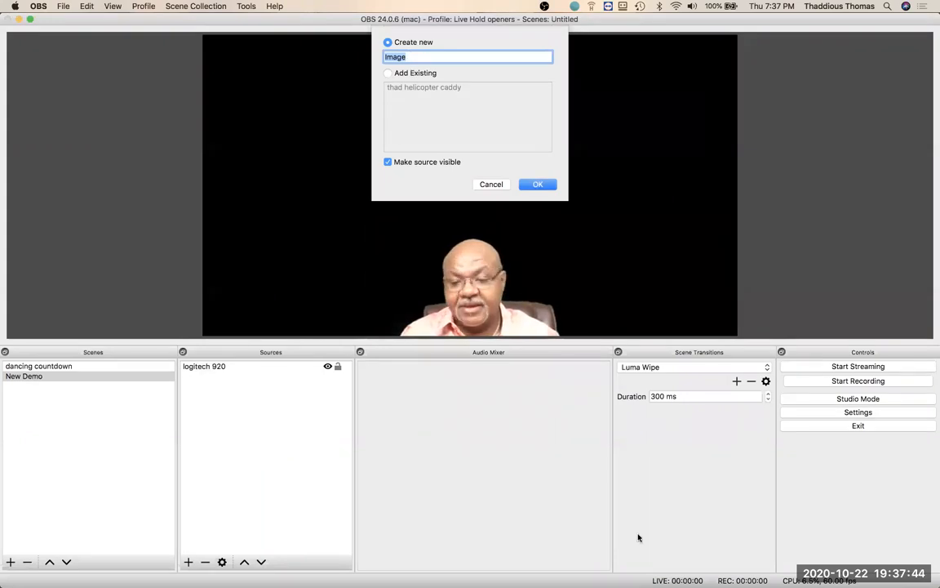
click(659, 523)
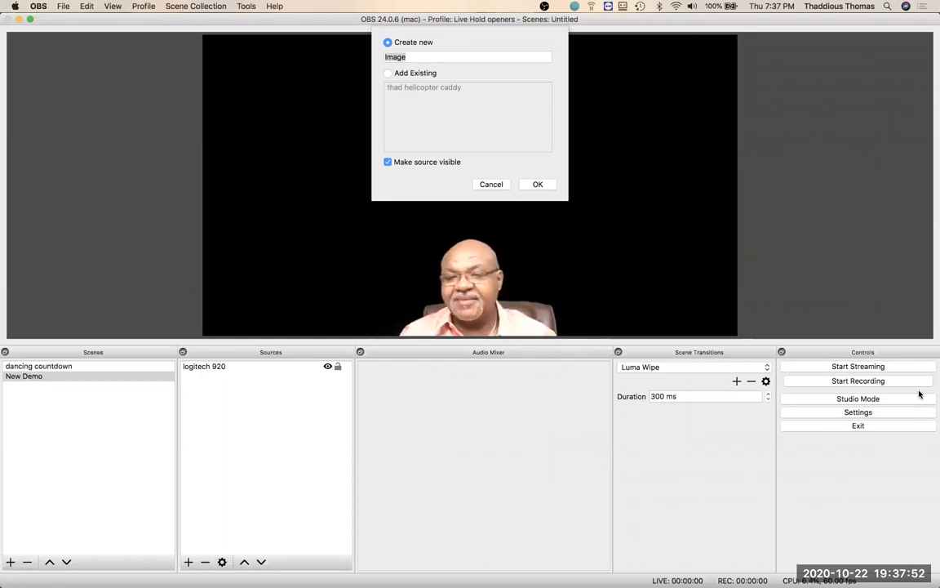
click(444, 120)
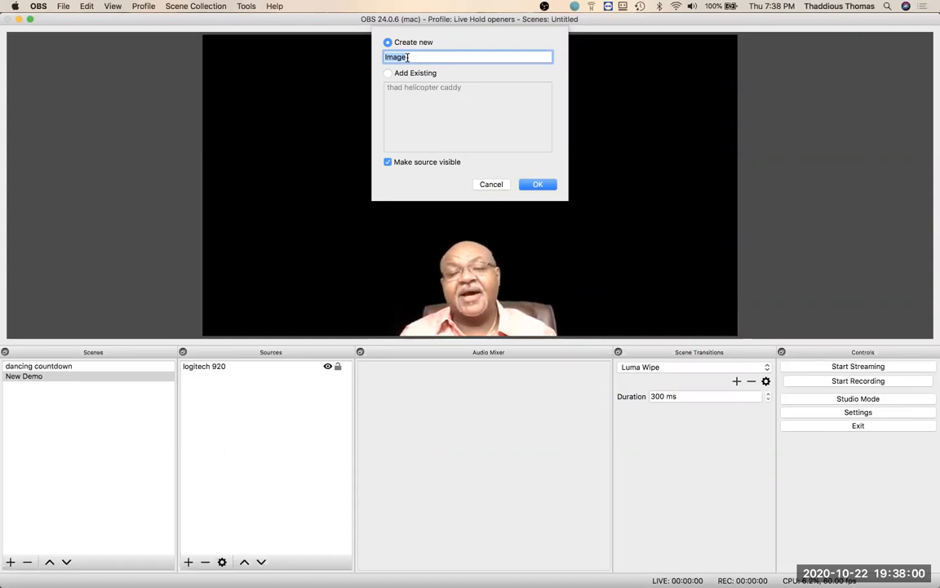
click(536, 185)
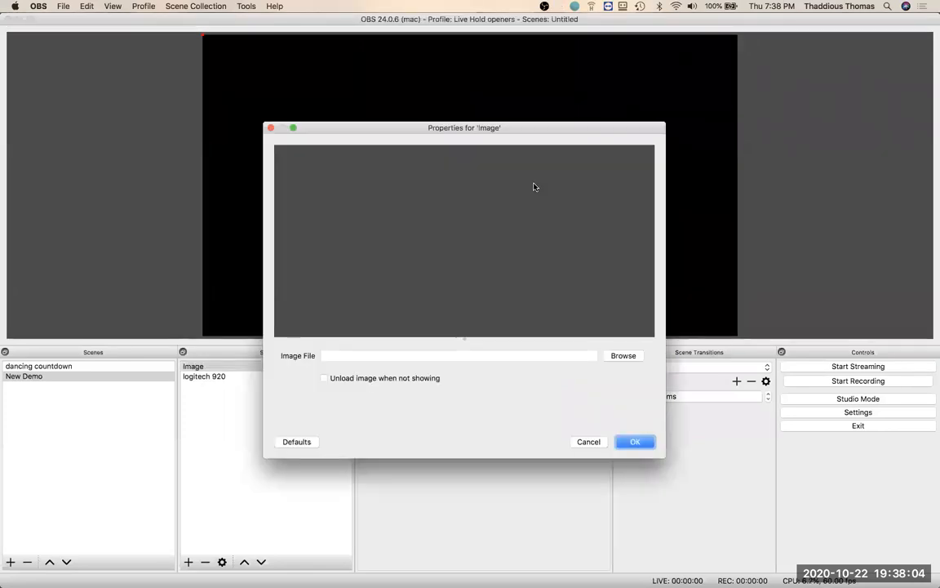
Load Modern Hair Salon Open for Business Social Media Post (3).png from the Downloads folder as the source's image file
click(622, 356)
scroll(495, 290, down, 5)
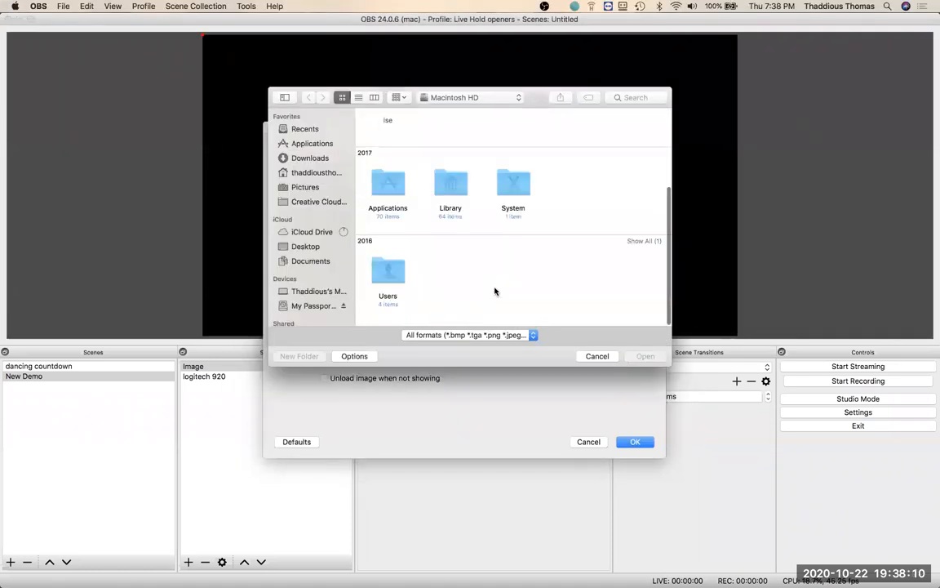
scroll(495, 292, up, 5)
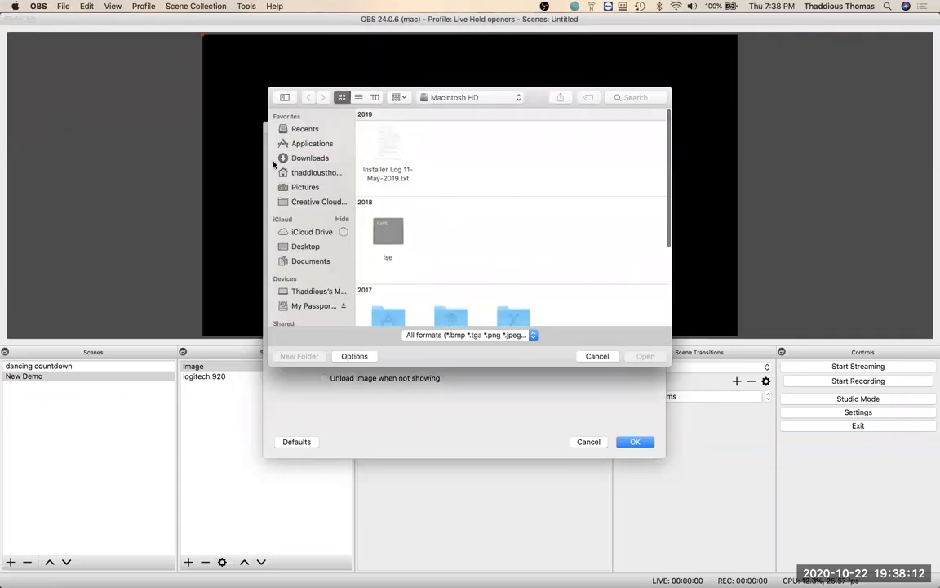
click(320, 160)
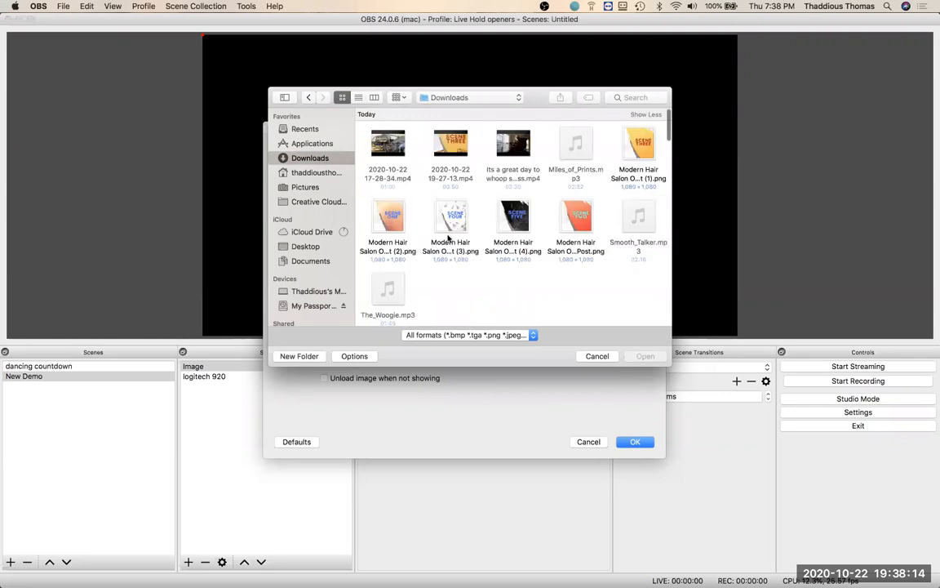
scroll(448, 237, down, 3)
scroll(447, 238, up, 3)
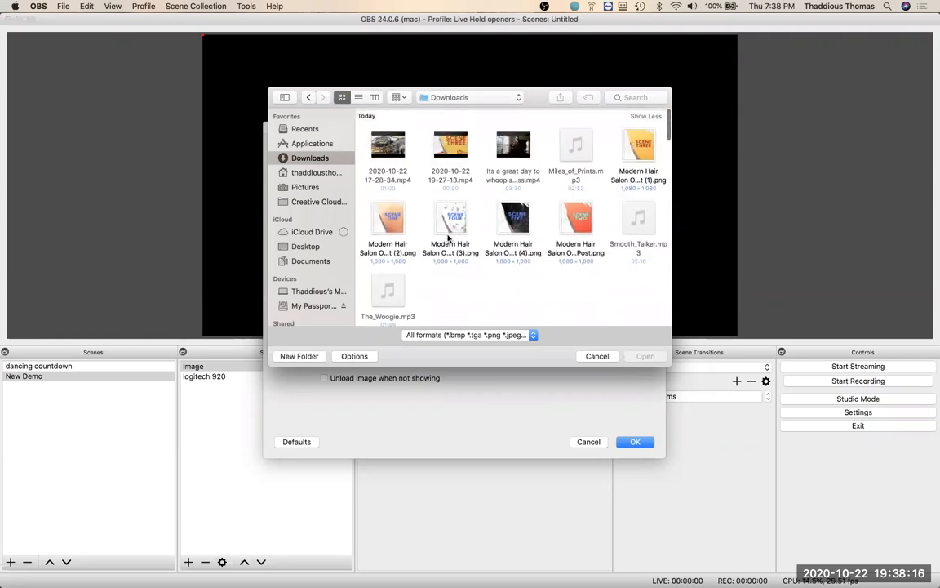
scroll(447, 238, down, 3)
scroll(453, 229, up, 3)
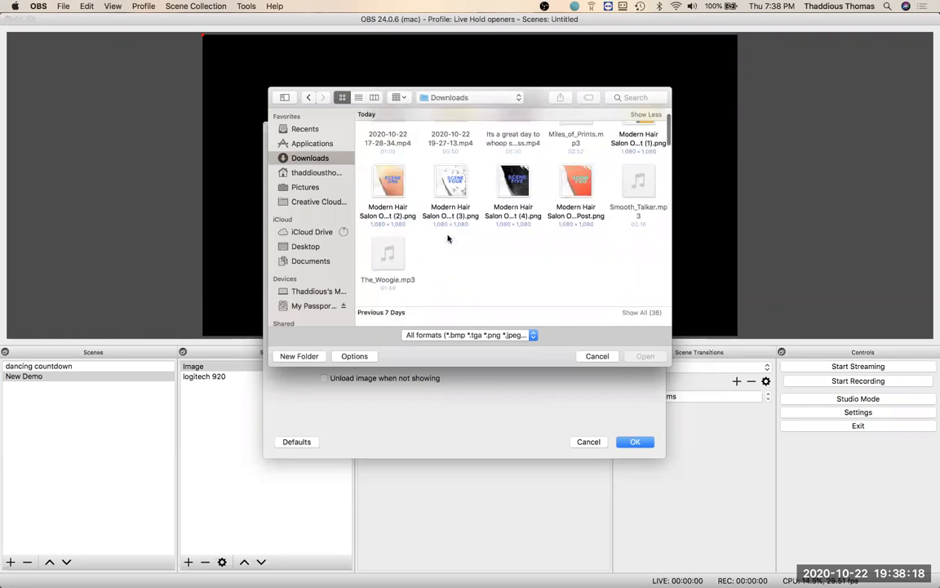
click(447, 216)
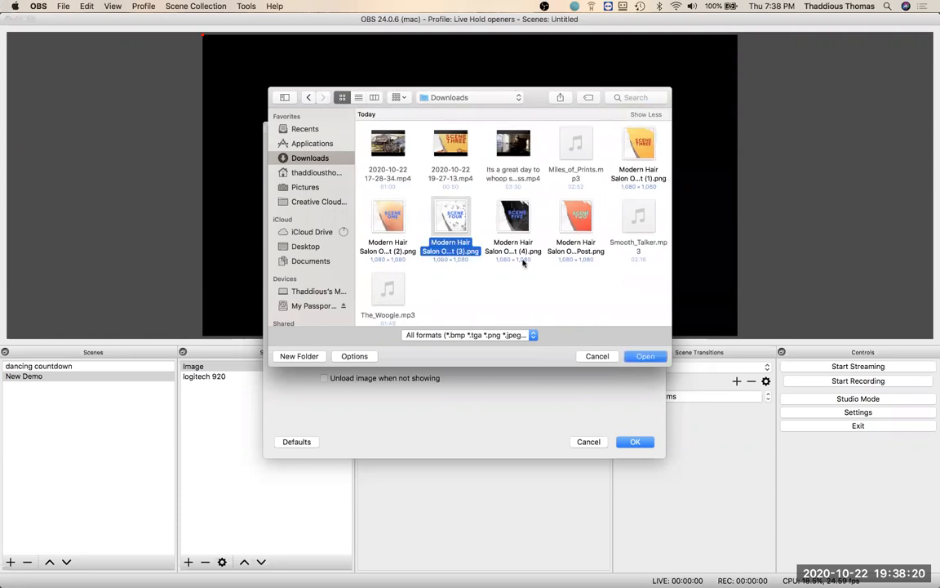
click(644, 357)
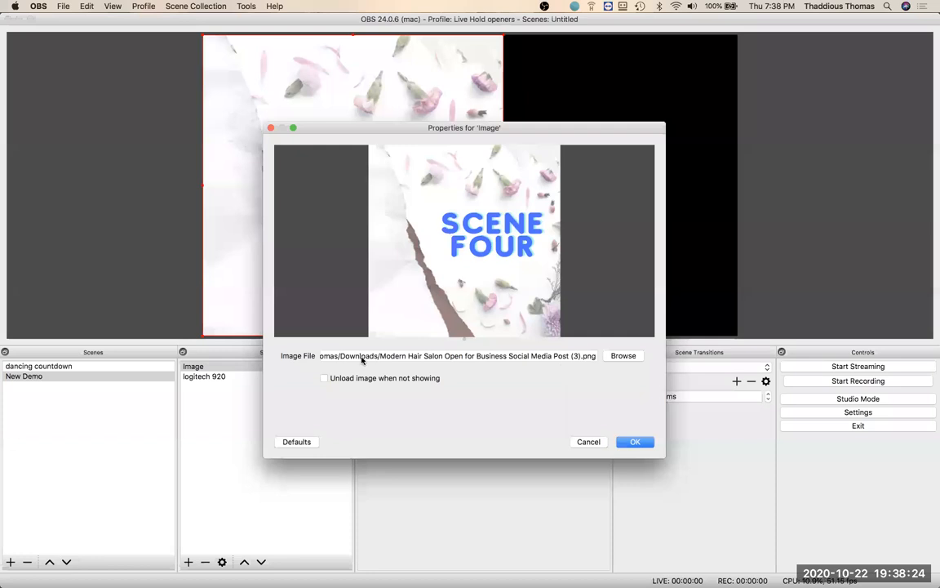
click(633, 445)
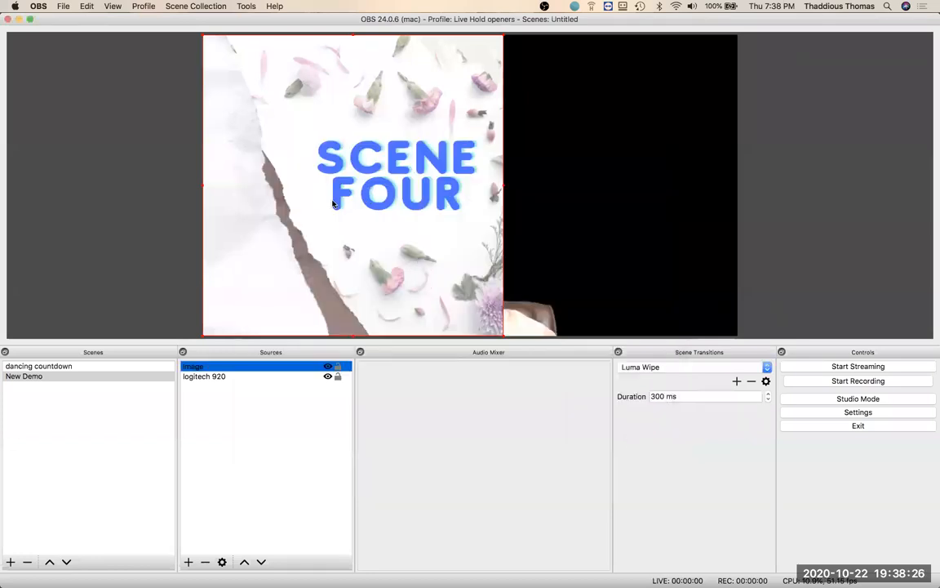
Enlarge the SCENE FOUR image slightly beyond the canvas height and shift it partly past the canvas's left edge
drag(340, 204, 445, 222)
drag(265, 193, 341, 140)
drag(284, 45, 290, 65)
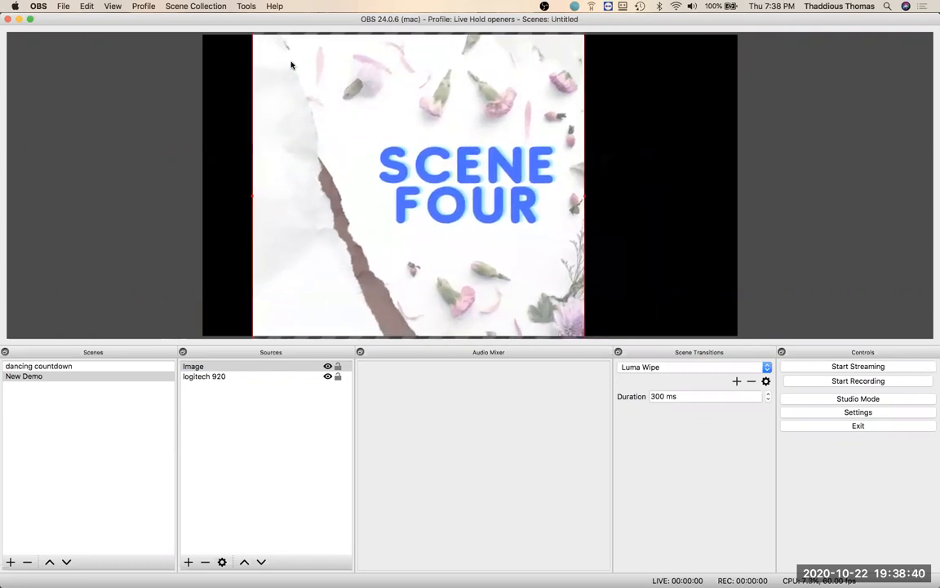
drag(204, 64, 211, 108)
click(199, 62)
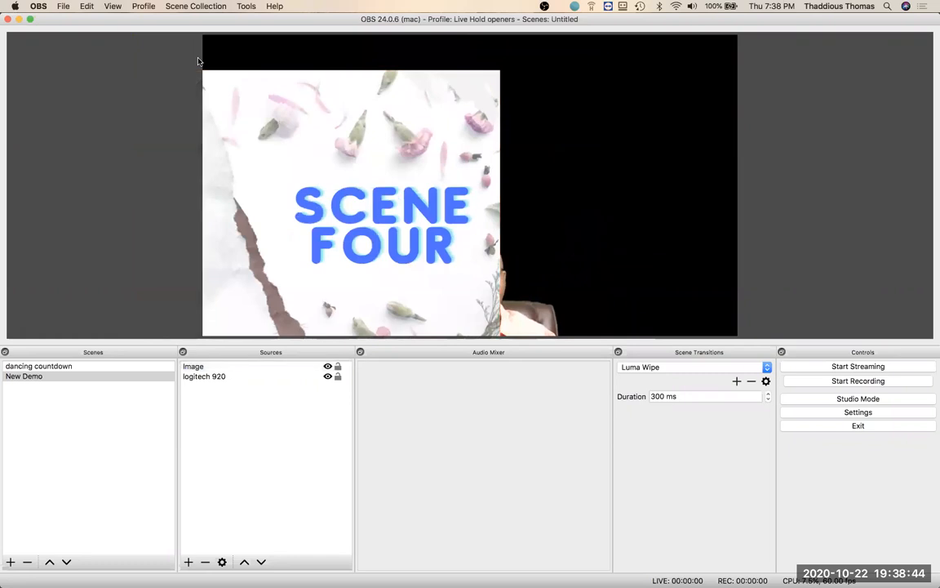
drag(262, 125, 236, 85)
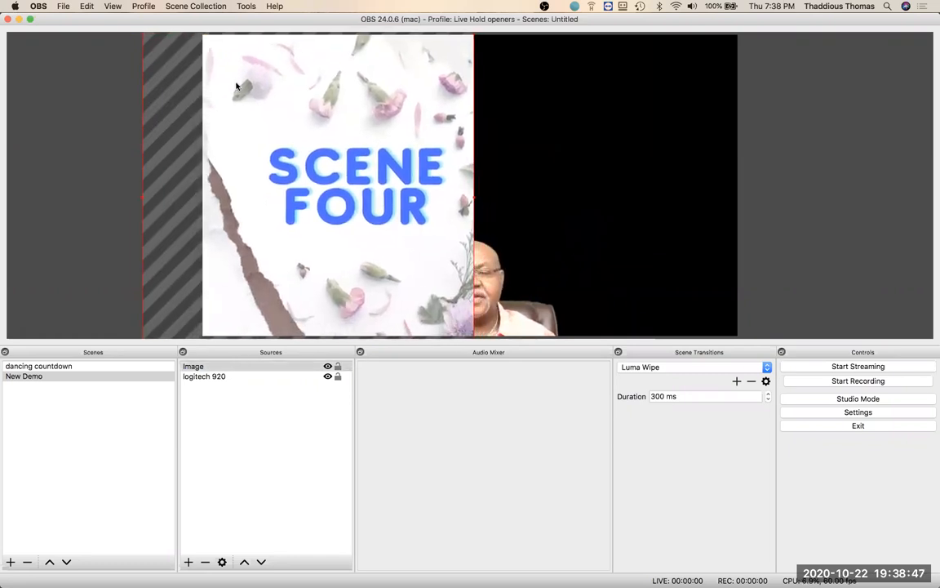
Rename the Image source of the New Demo scene as scene 4
click(193, 369)
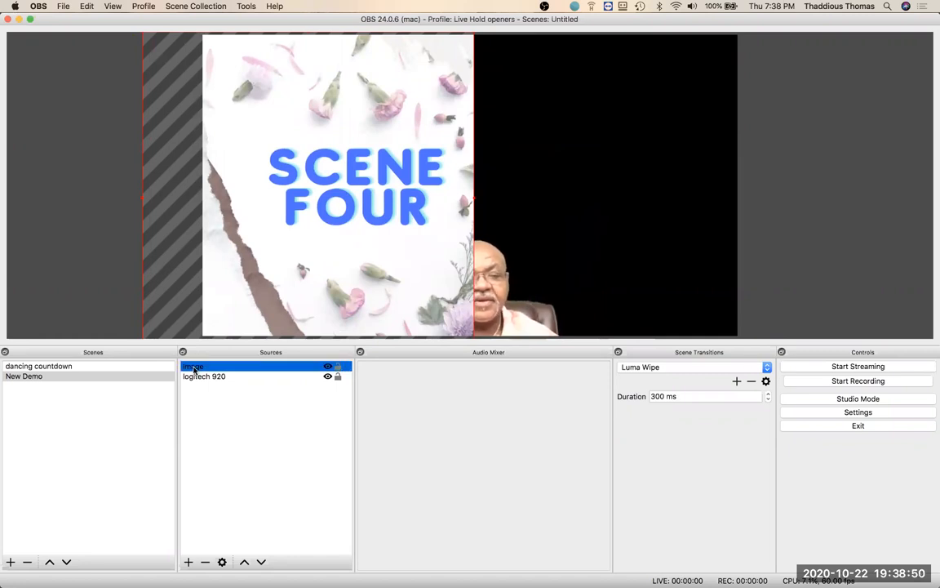
right_click(193, 369)
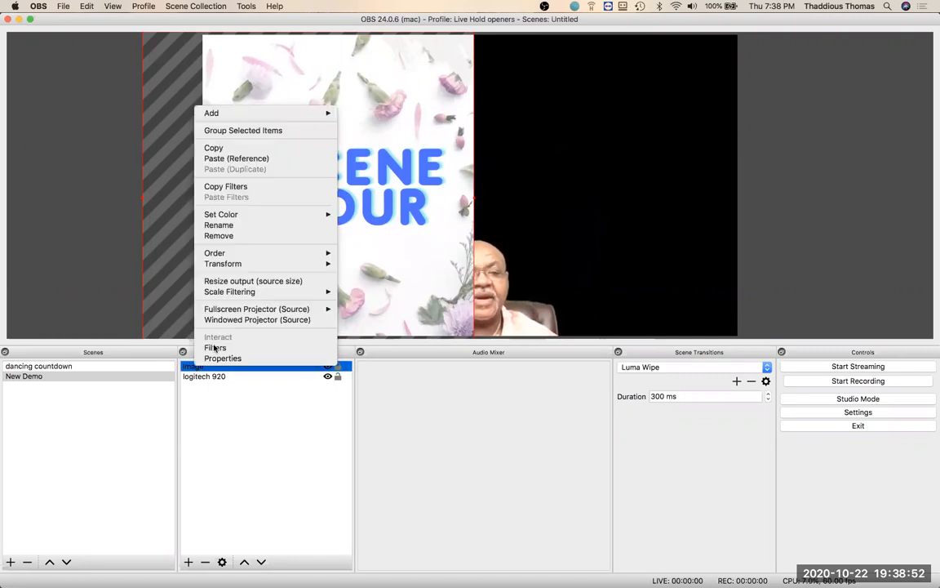
click(236, 226)
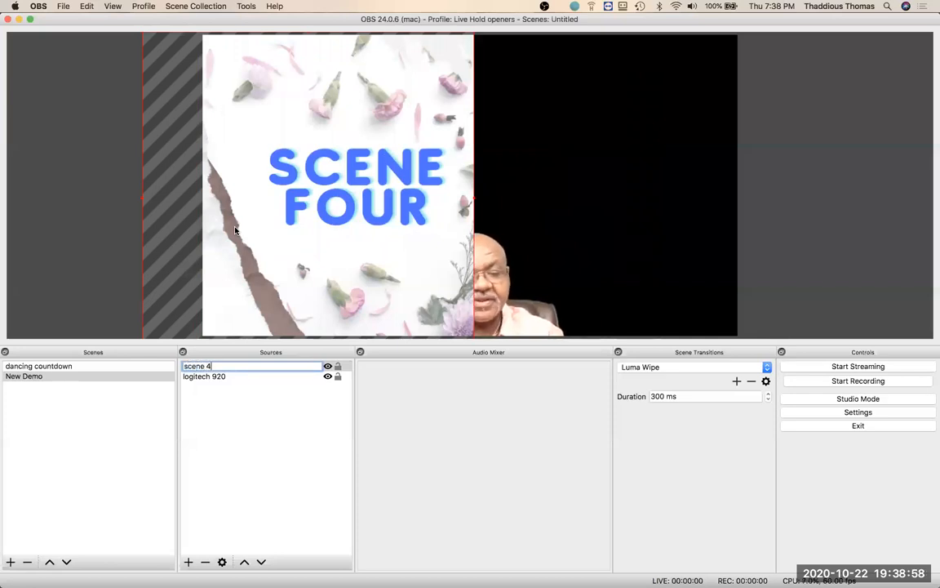
click(211, 378)
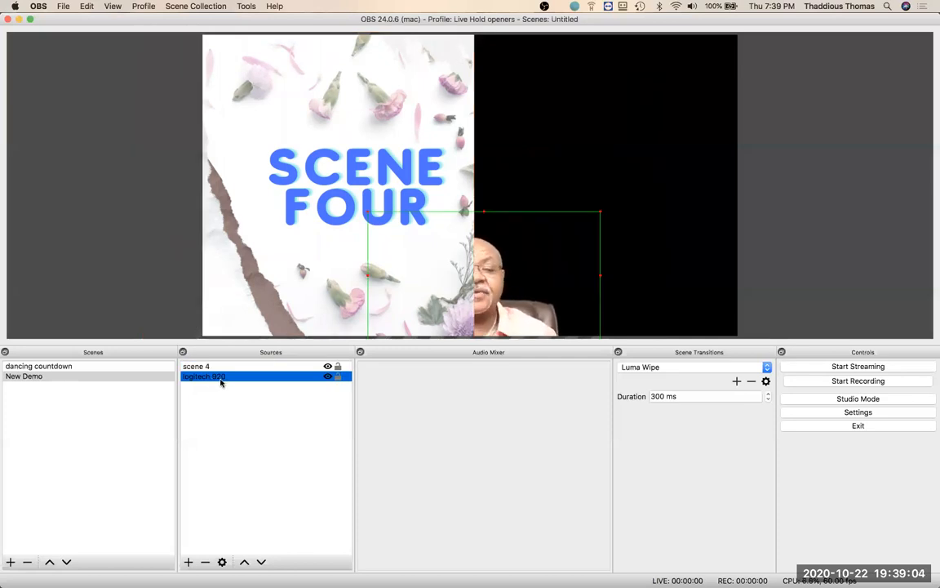
Move the logitech 920 source above scene 4 in the source order so the webcam is in front of the image
click(210, 367)
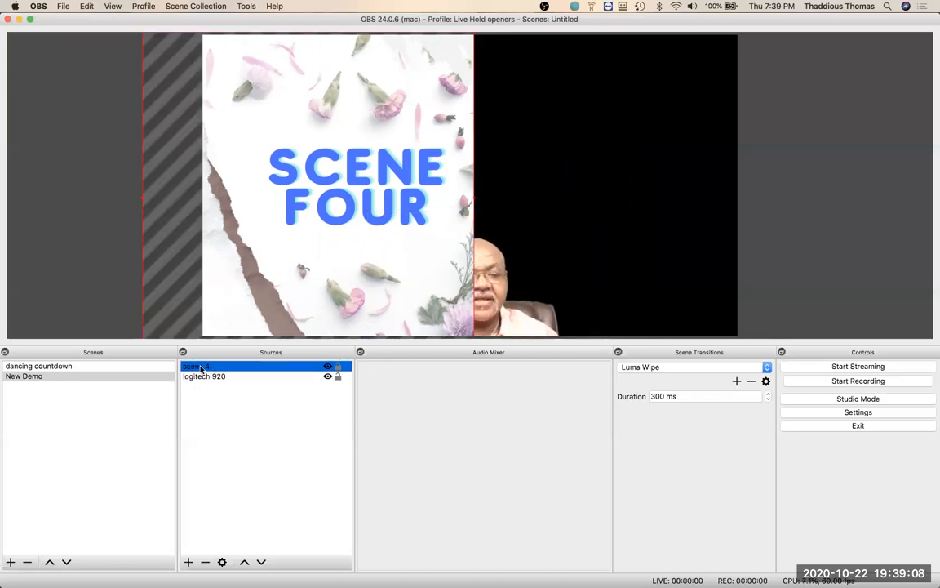
click(204, 377)
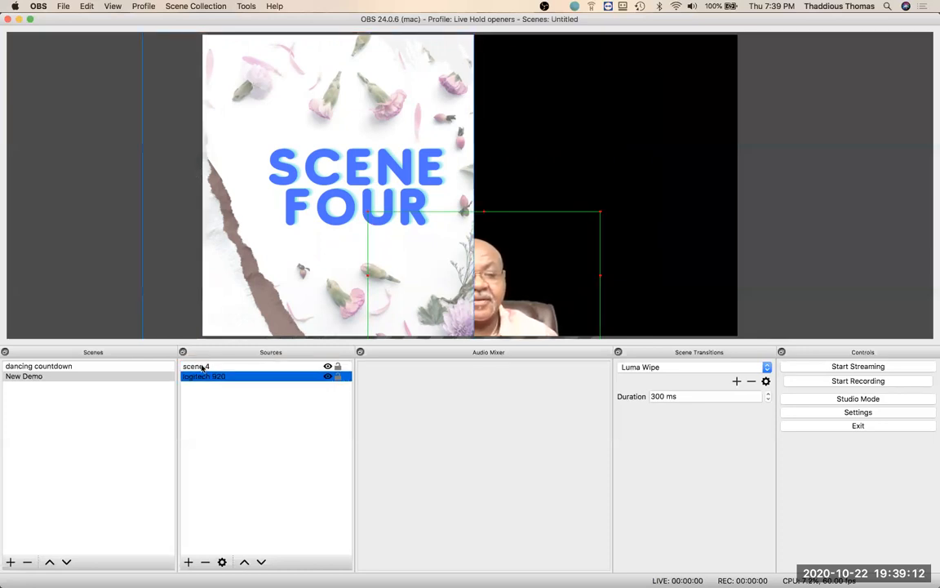
click(202, 367)
click(203, 378)
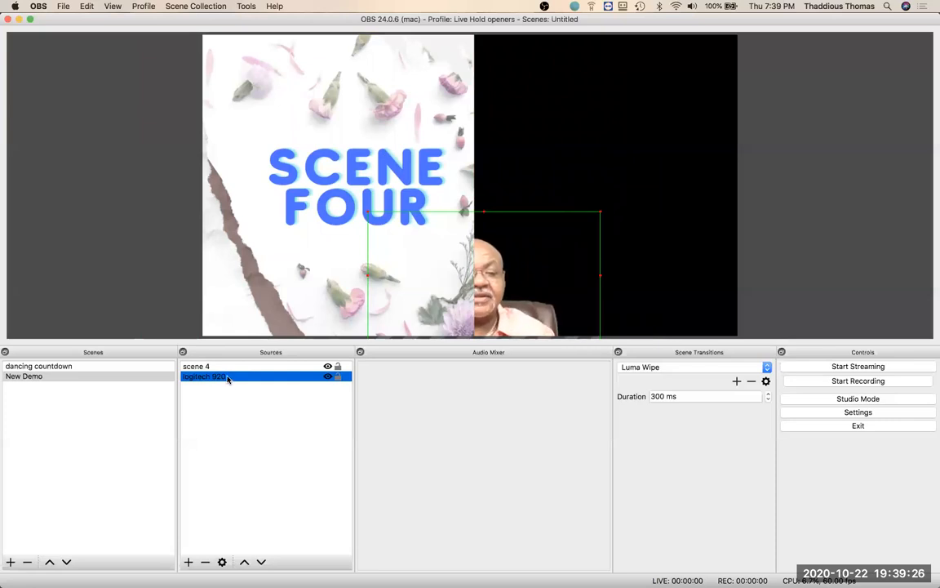
click(244, 562)
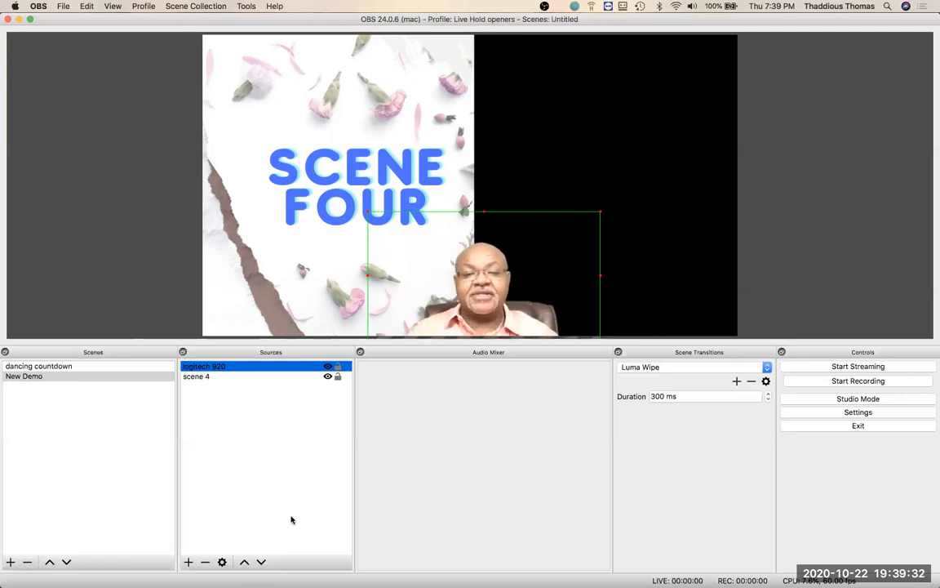
Move the webcam image over the lower centre of the SCENE FOUR picture and deselect it
drag(472, 333, 347, 335)
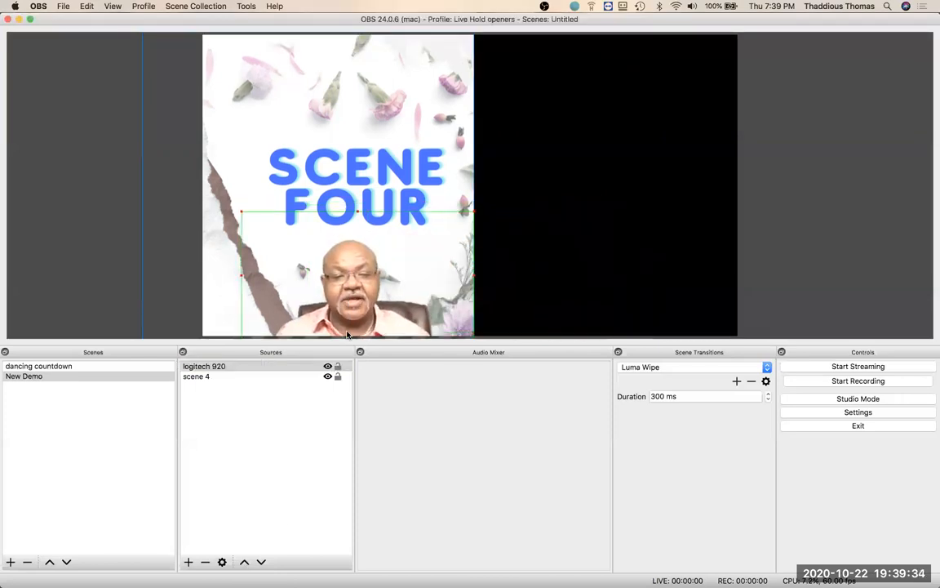
click(570, 290)
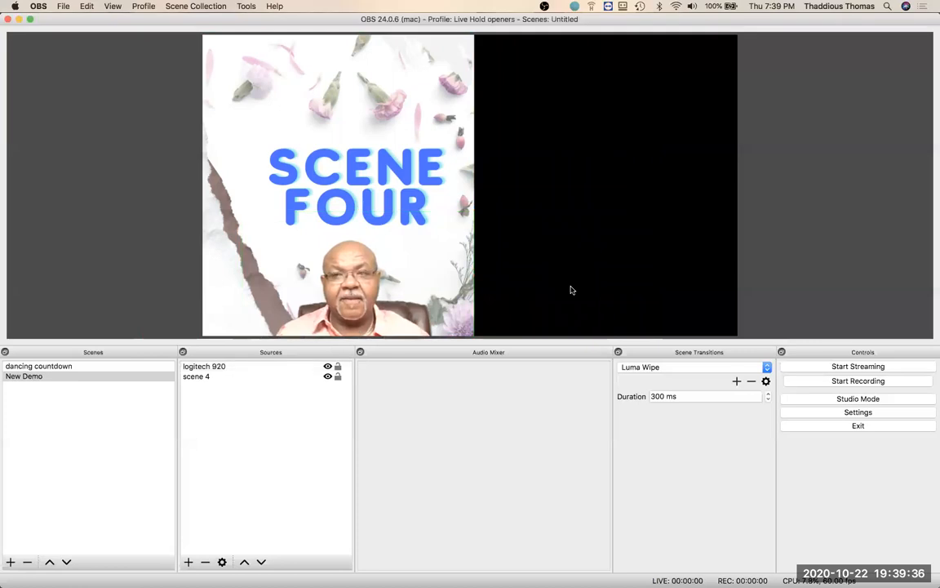
mouse_move(334, 291)
mouse_down()
mouse_move(310, 278)
mouse_move(325, 297)
mouse_up()
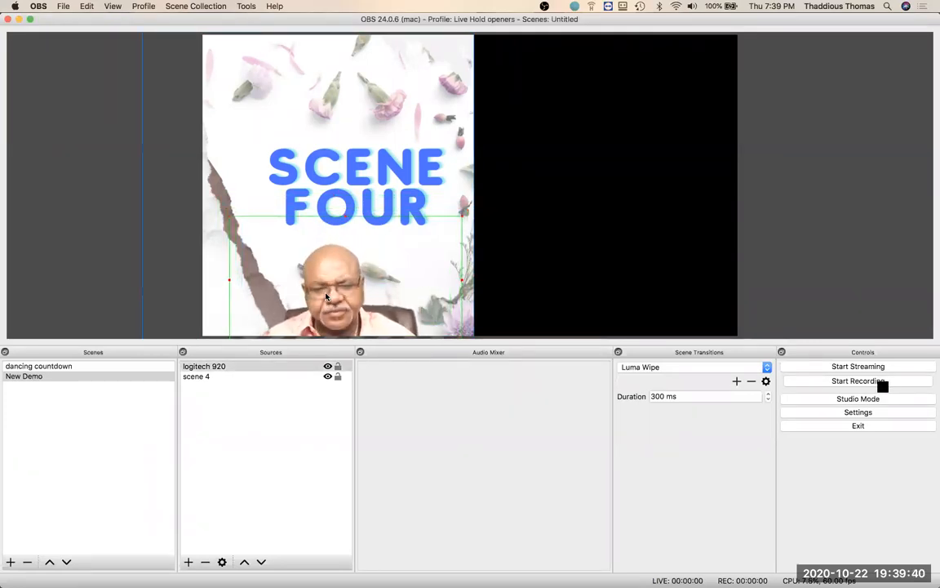
click(230, 460)
click(230, 460)
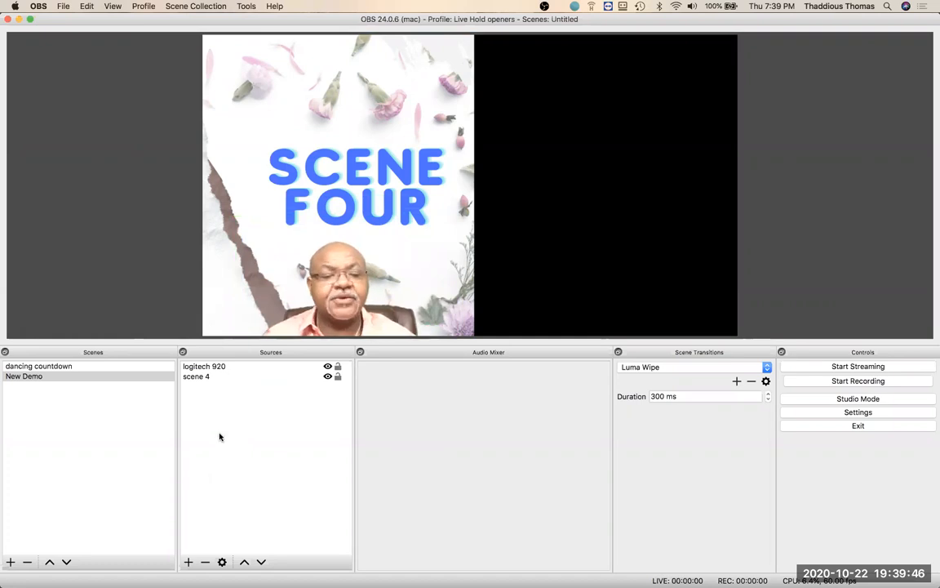
Review the source types that can be added to the New Demo scene without adding one
right_click(220, 437)
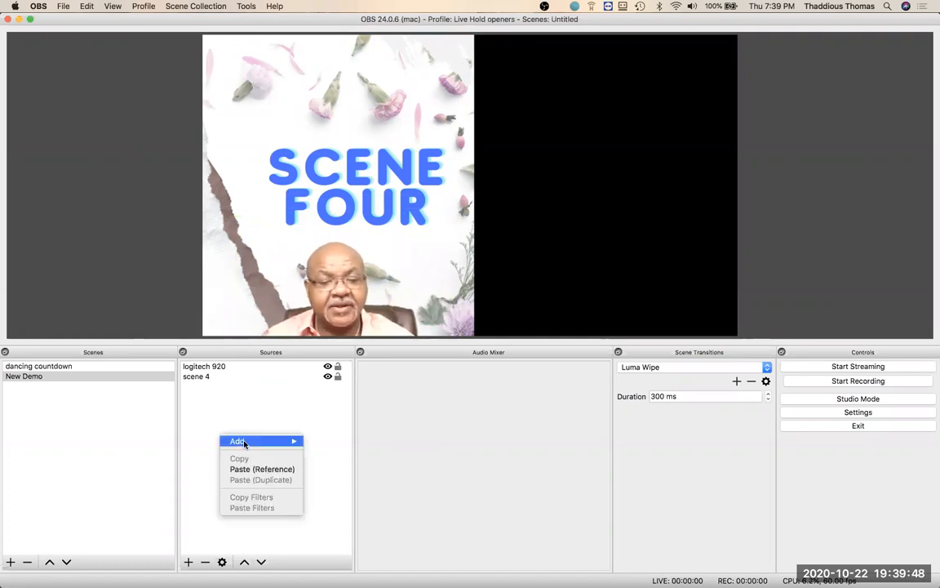
mouse_move(244, 442)
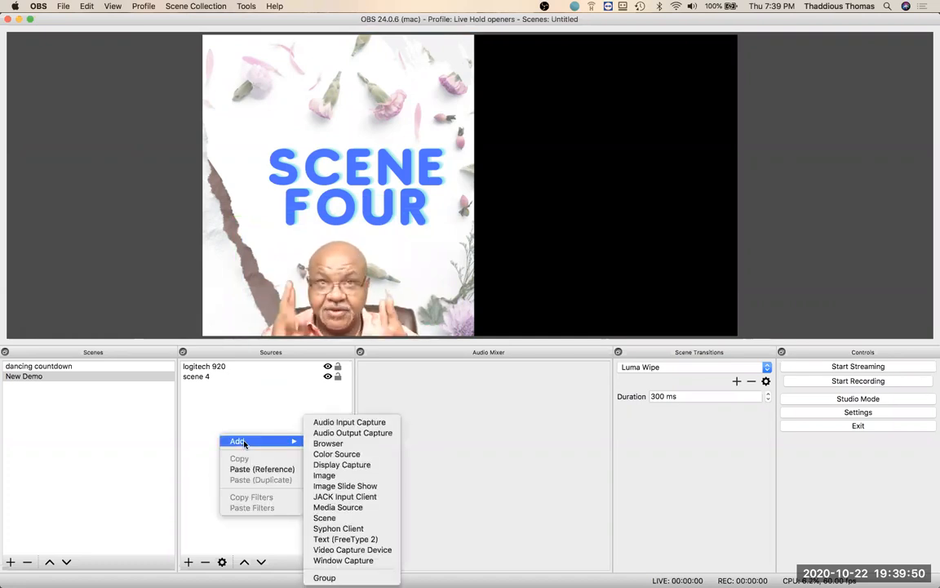
click(257, 397)
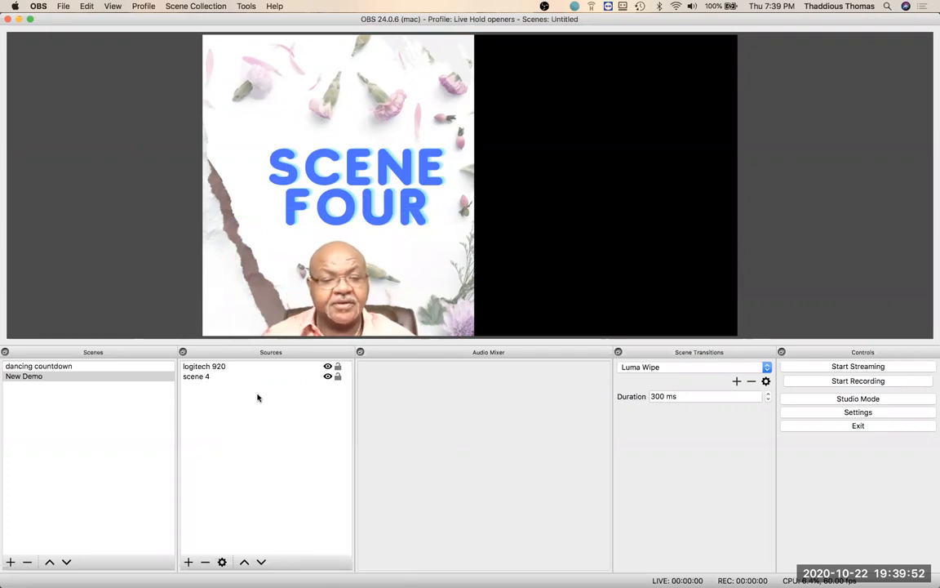
right_click(258, 398)
mouse_move(279, 403)
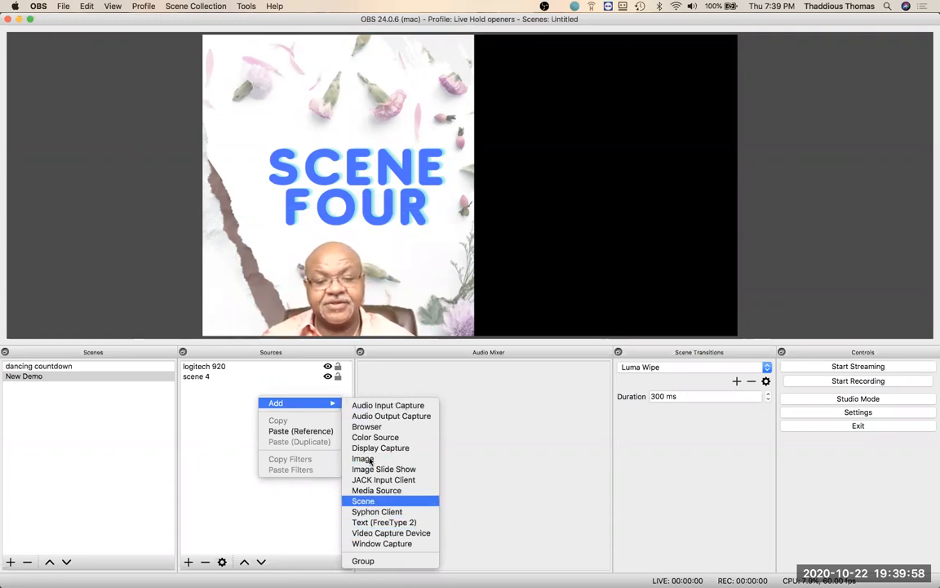
click(213, 481)
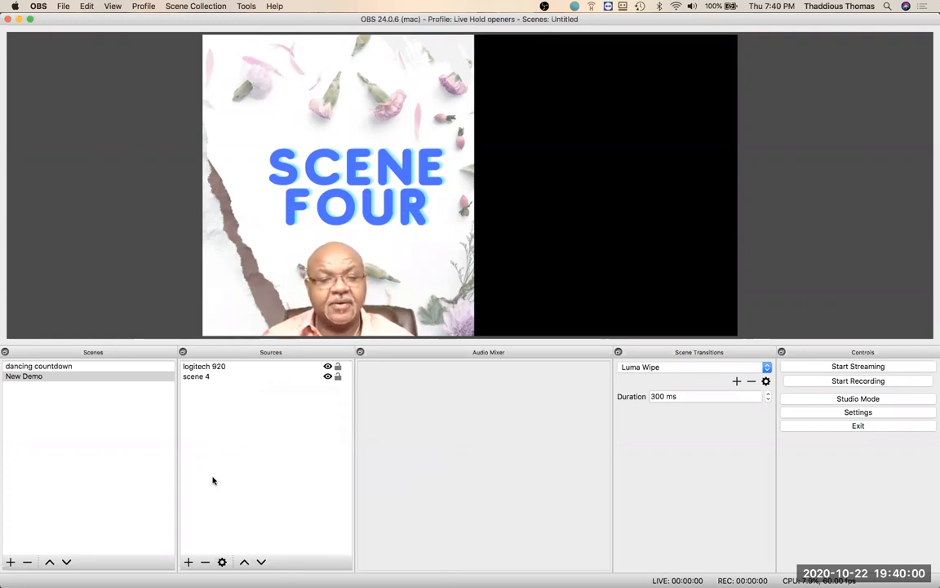
click(188, 562)
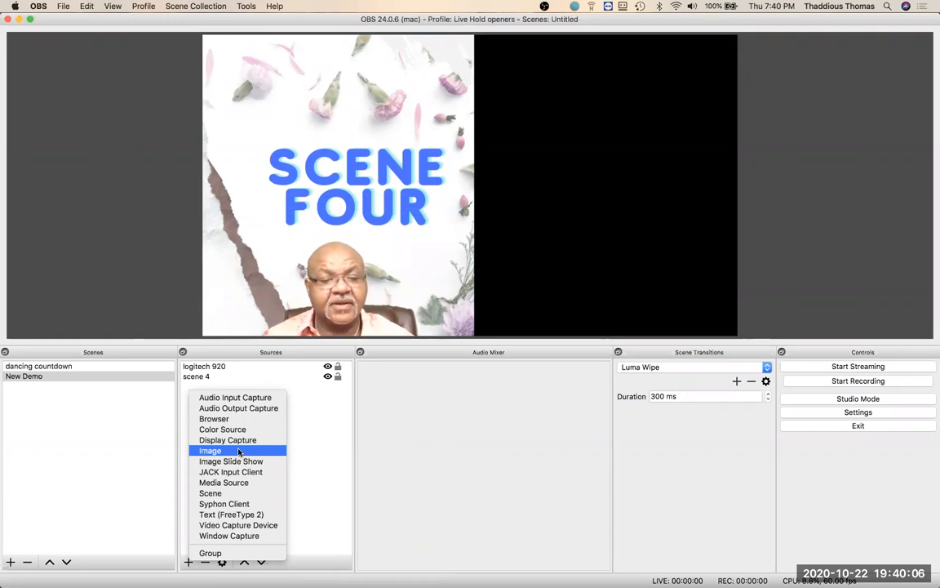
click(425, 426)
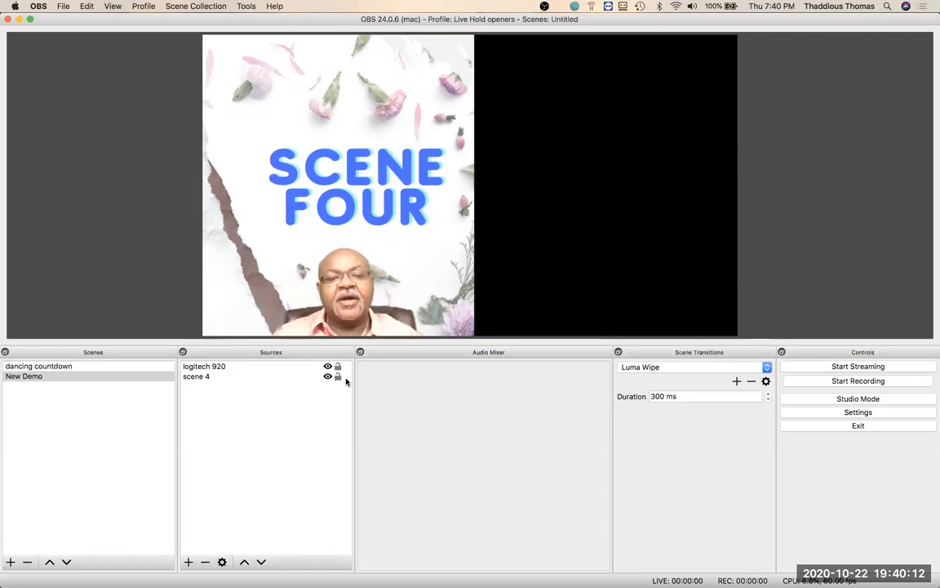
Move the webcam image to the lower part of the black area beside the SCENE FOUR picture
drag(457, 257, 599, 255)
drag(583, 279, 598, 285)
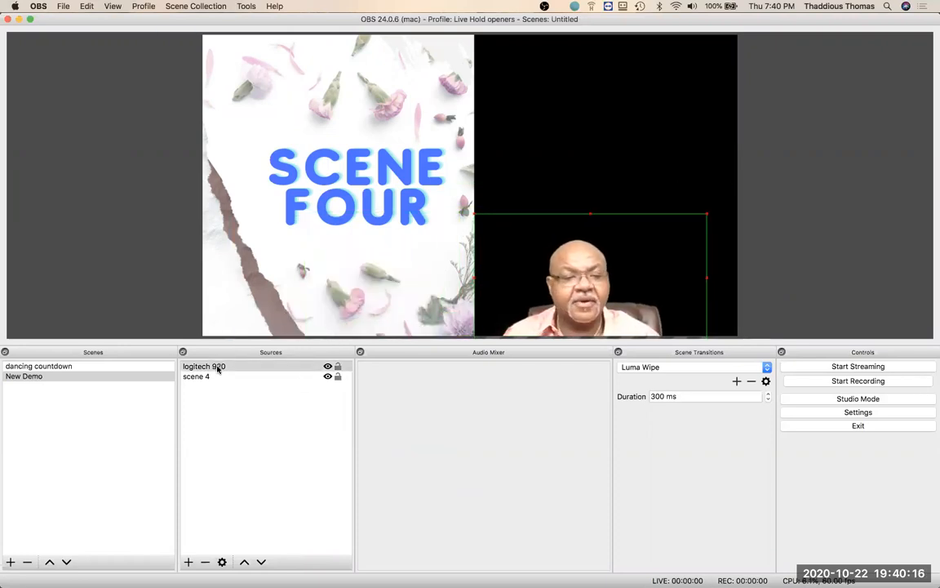
Copy the logitech 920 source and paste it as a reference into the New Demo scene
click(217, 367)
right_click(217, 368)
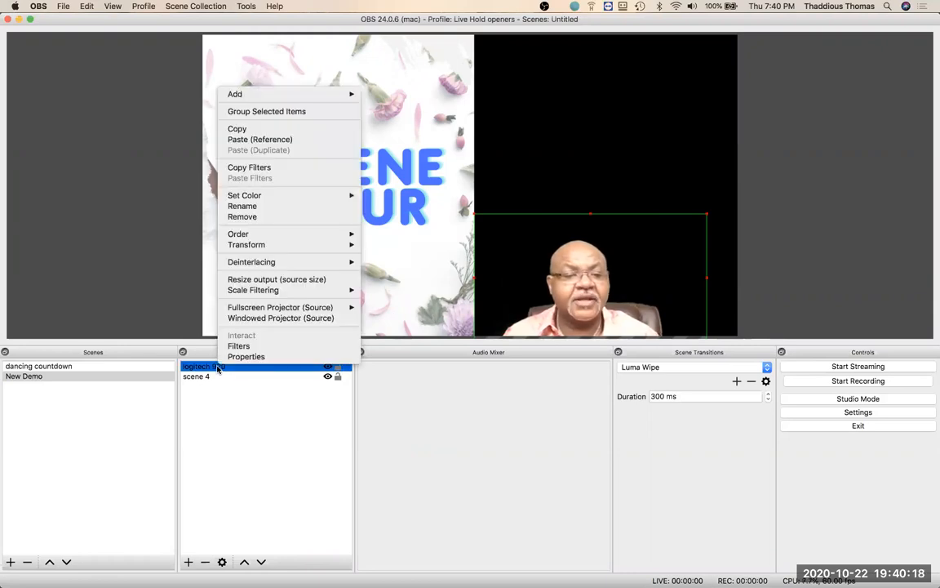
click(237, 129)
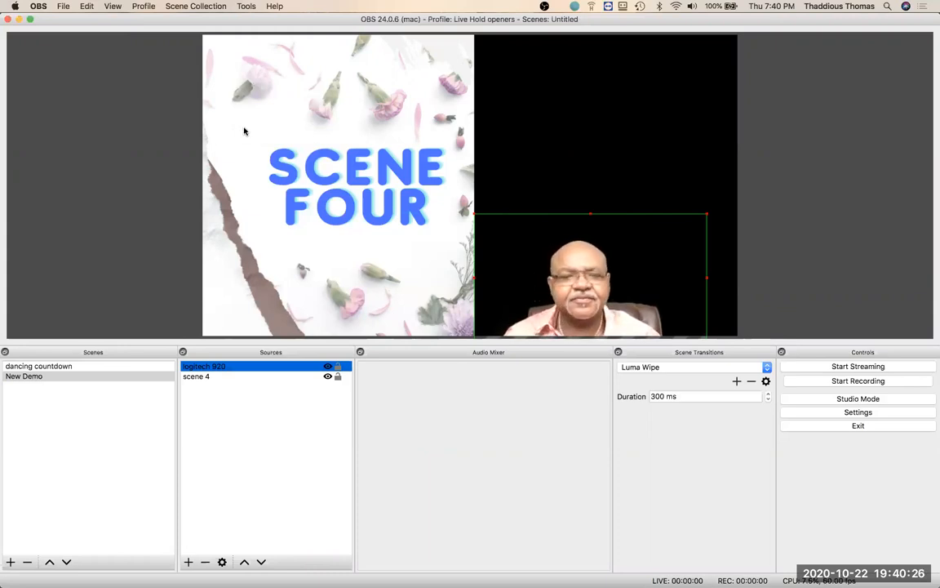
click(446, 362)
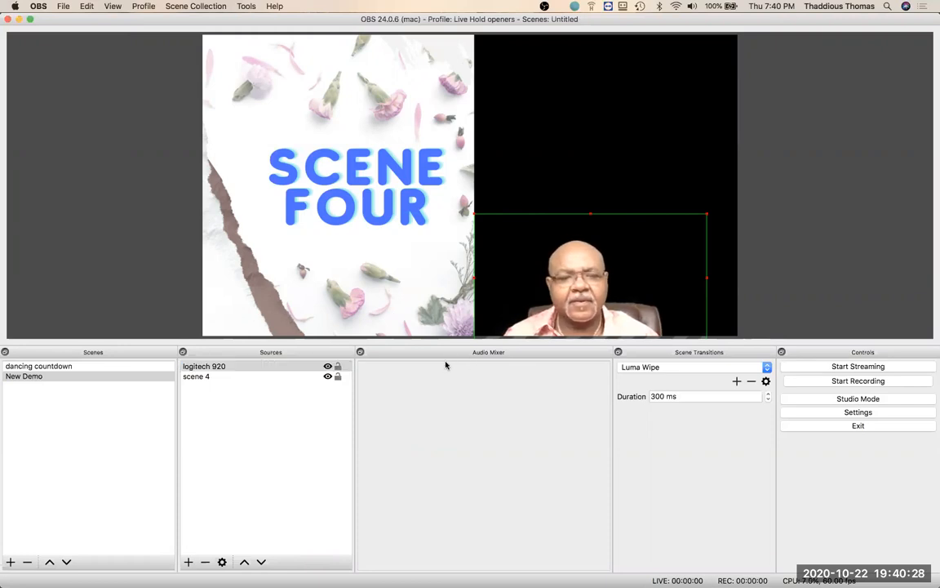
click(219, 367)
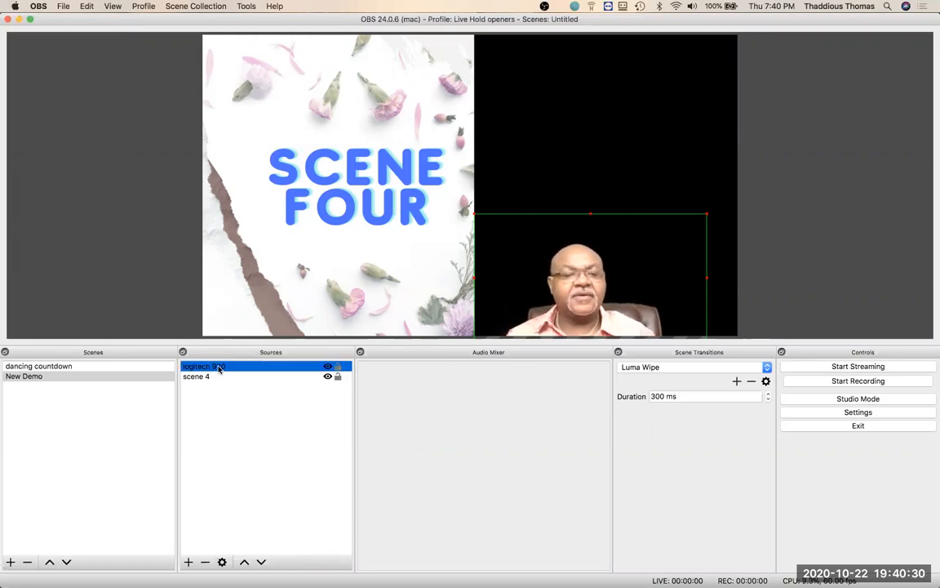
right_click(218, 368)
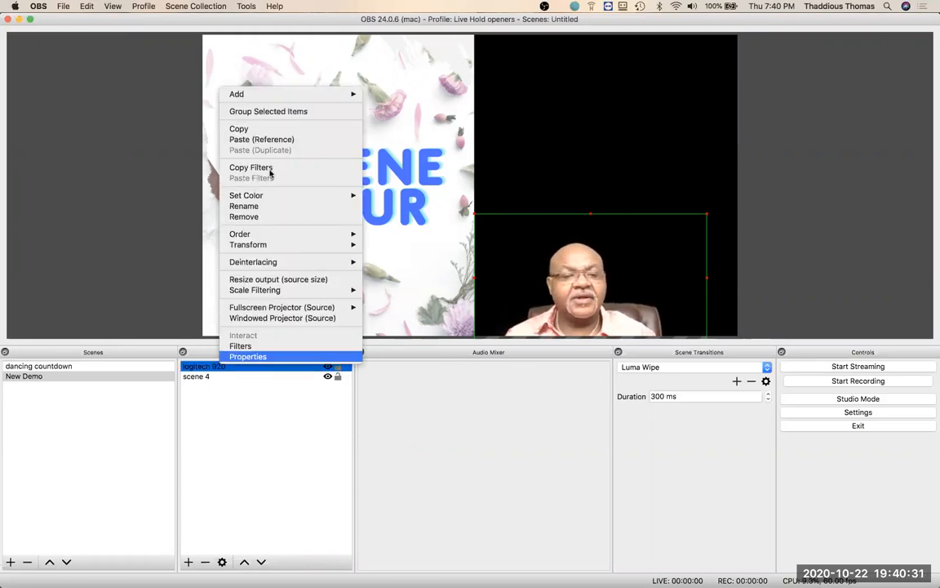
click(237, 128)
click(221, 425)
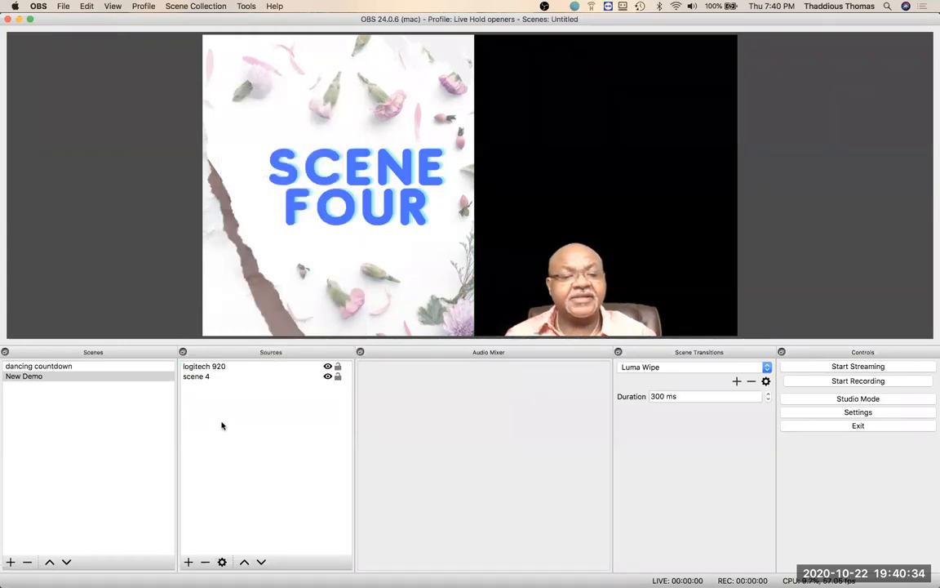
right_click(221, 425)
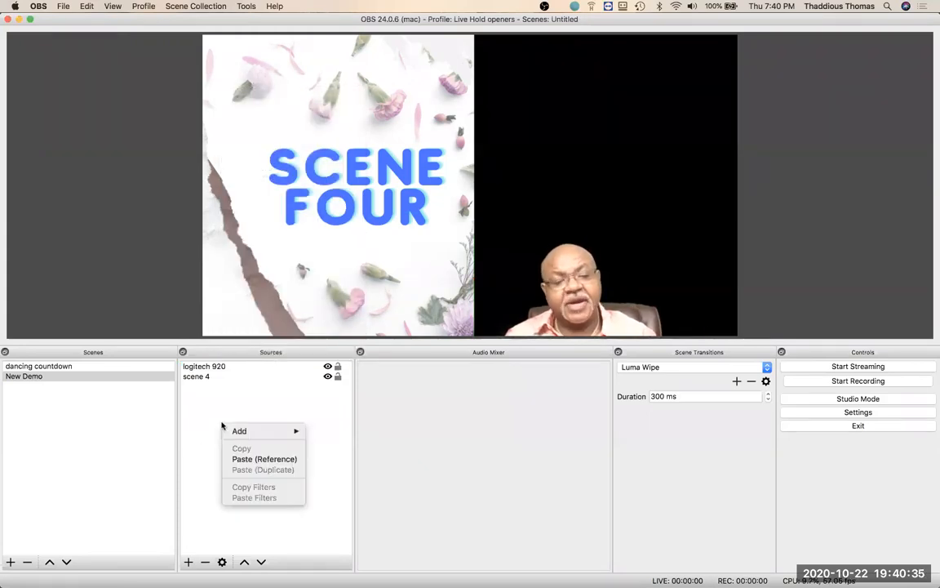
click(254, 459)
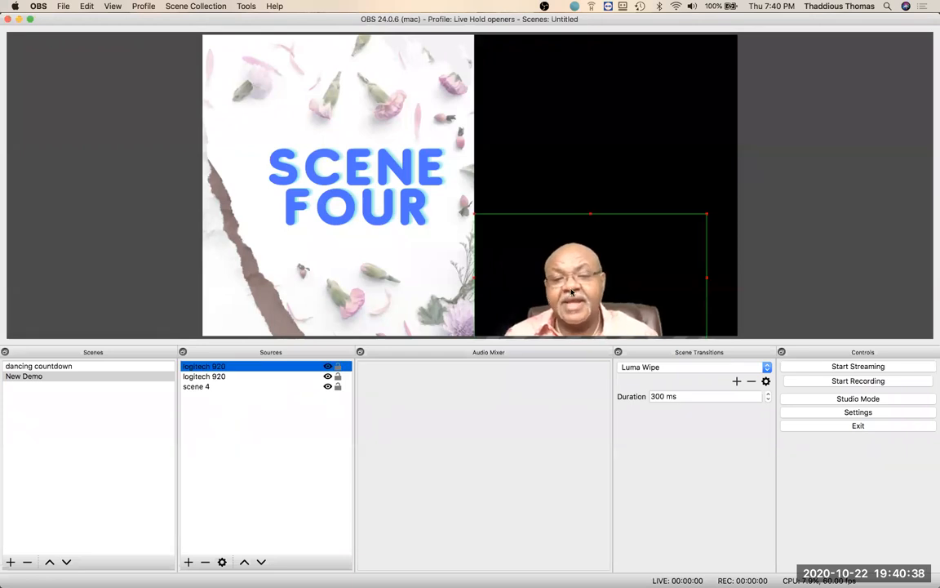
Place the pasted webcam image over the lower part of the SCENE FOUR picture, resize it to about two-fifths of the canvas width, and deselect it
drag(572, 292, 376, 285)
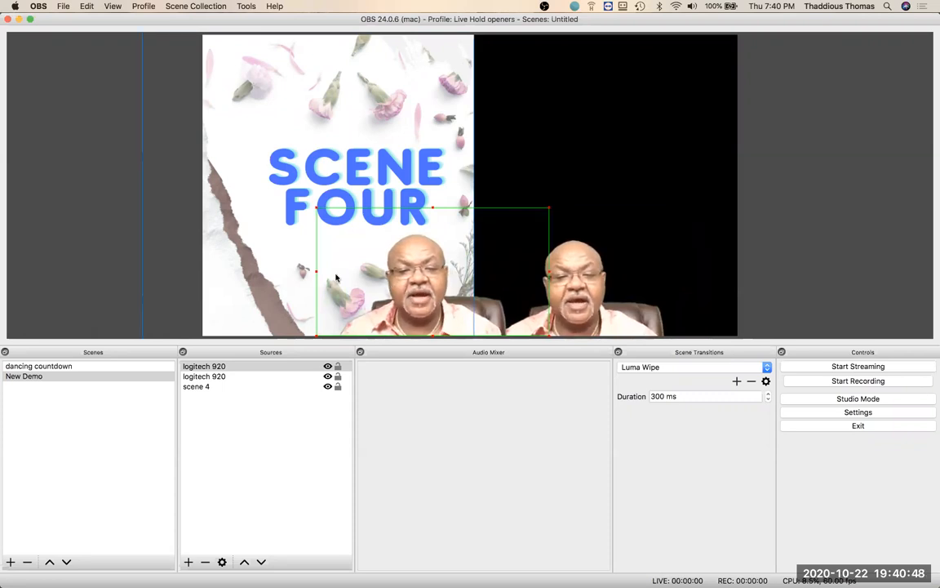
drag(335, 278, 276, 266)
drag(408, 250, 638, 111)
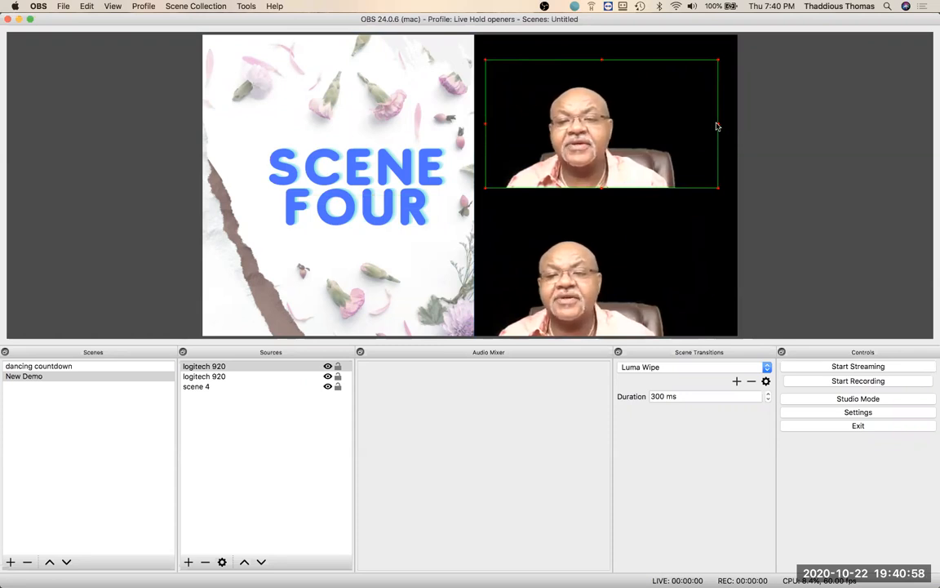
drag(716, 127, 380, 292)
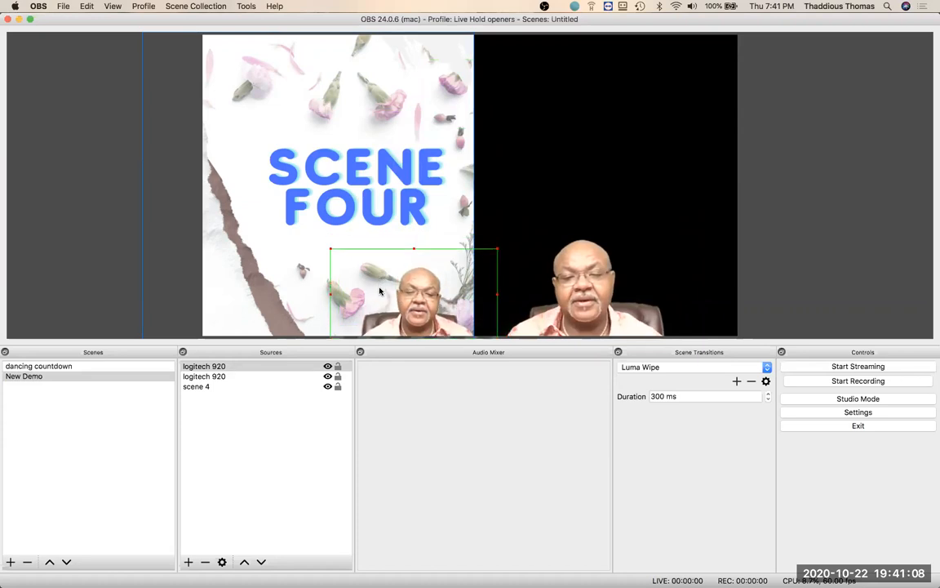
drag(333, 253, 276, 222)
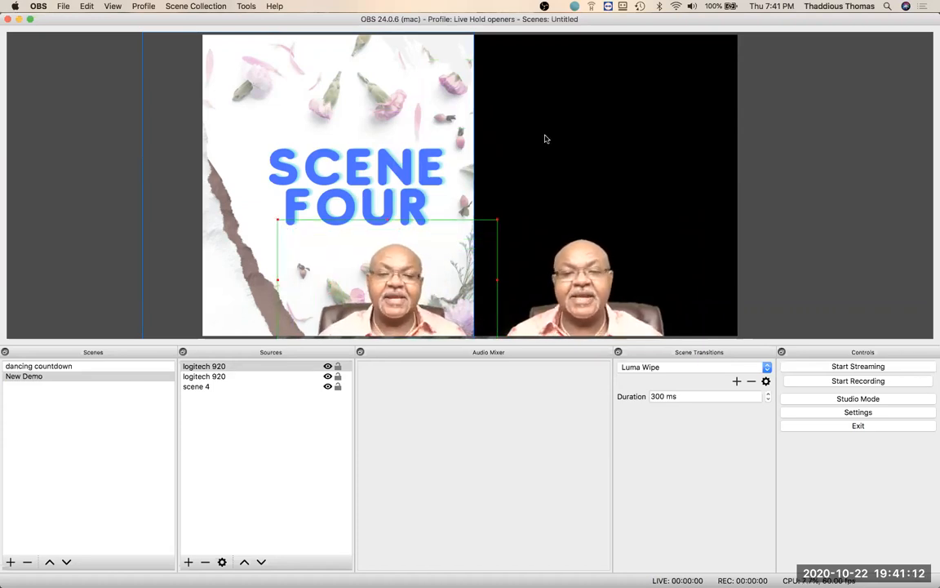
click(547, 139)
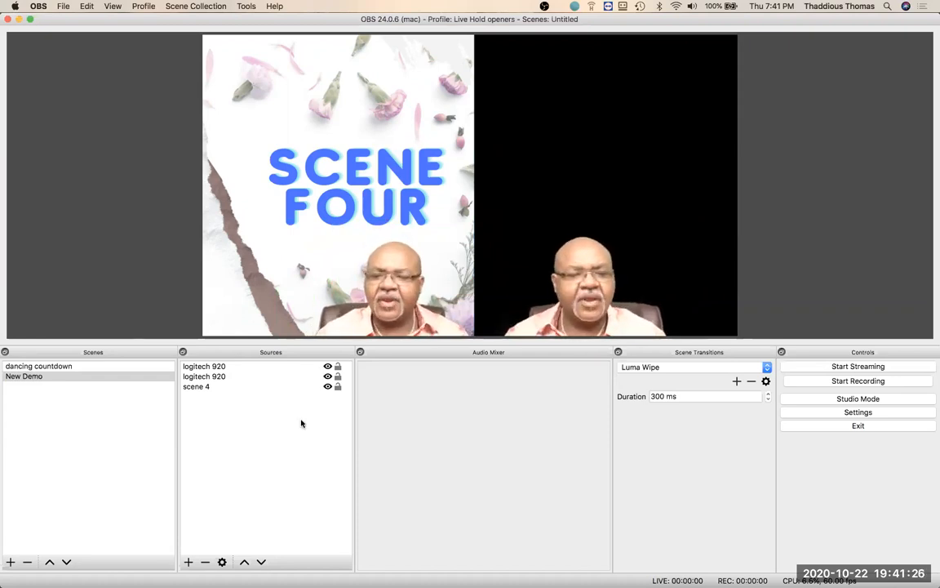
Add a new, visible media source to the New Demo scene under the default name Media Source
right_click(230, 436)
mouse_move(249, 442)
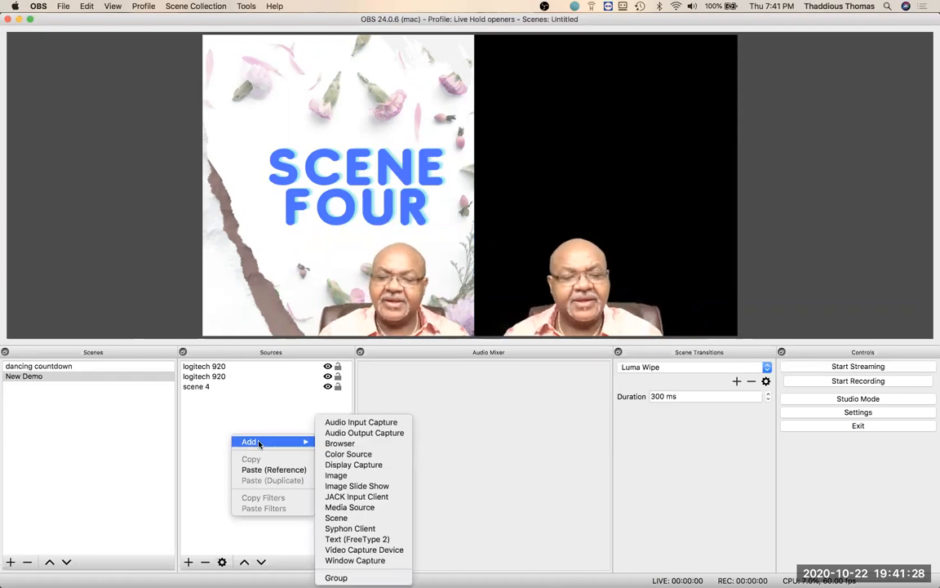
click(349, 508)
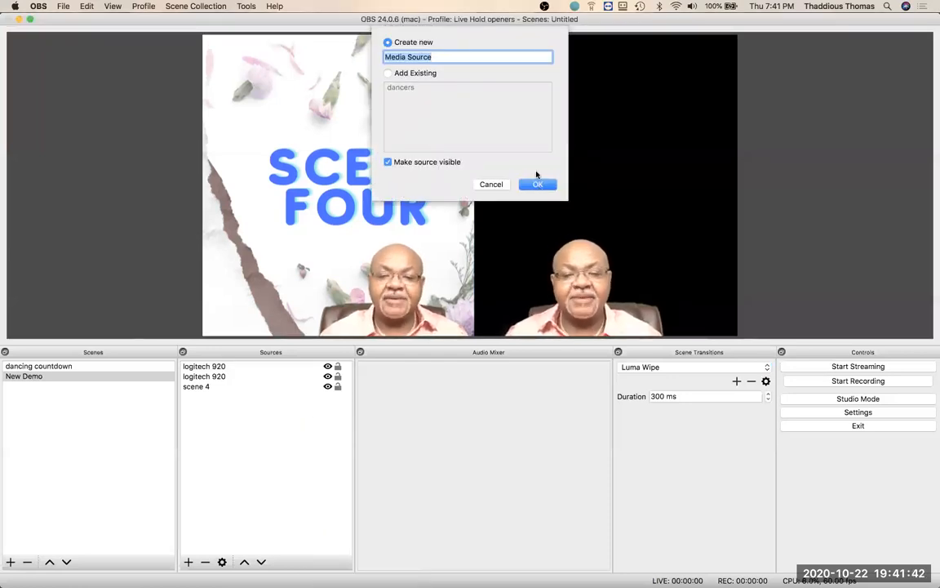
click(539, 185)
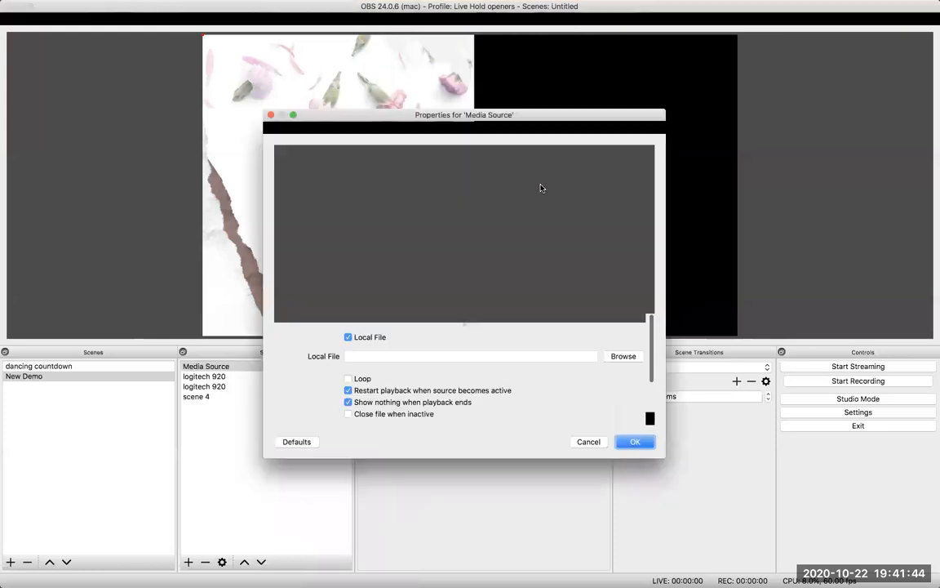
Load Batman dance green screen.mp4 from the macbook videos folder on the My Passport for Mac drive as the media source's local file
click(617, 360)
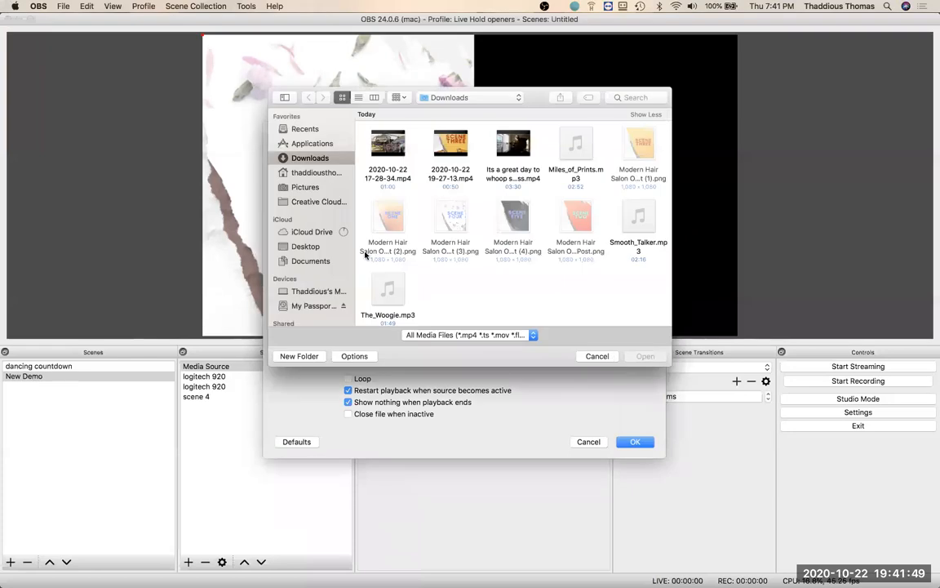
click(310, 307)
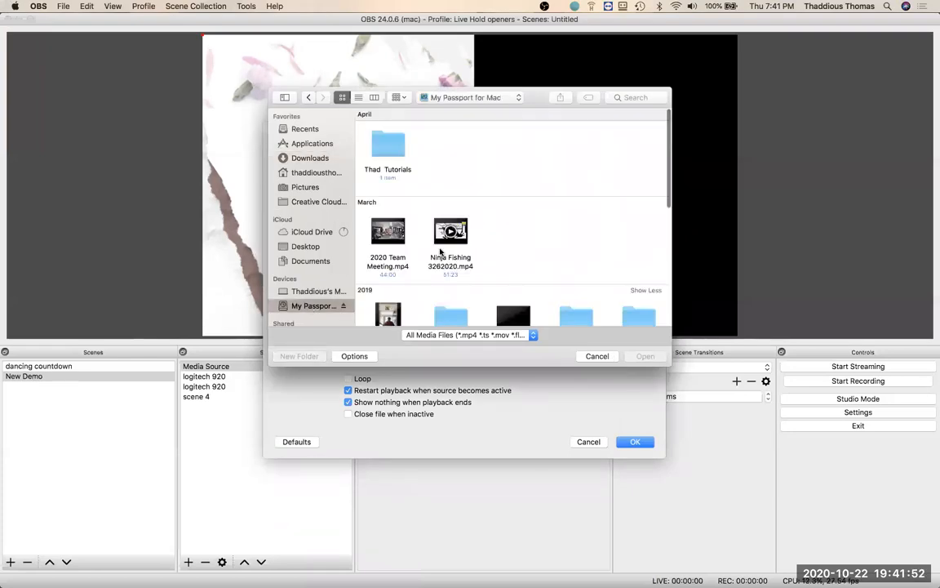
scroll(438, 252, down, 5)
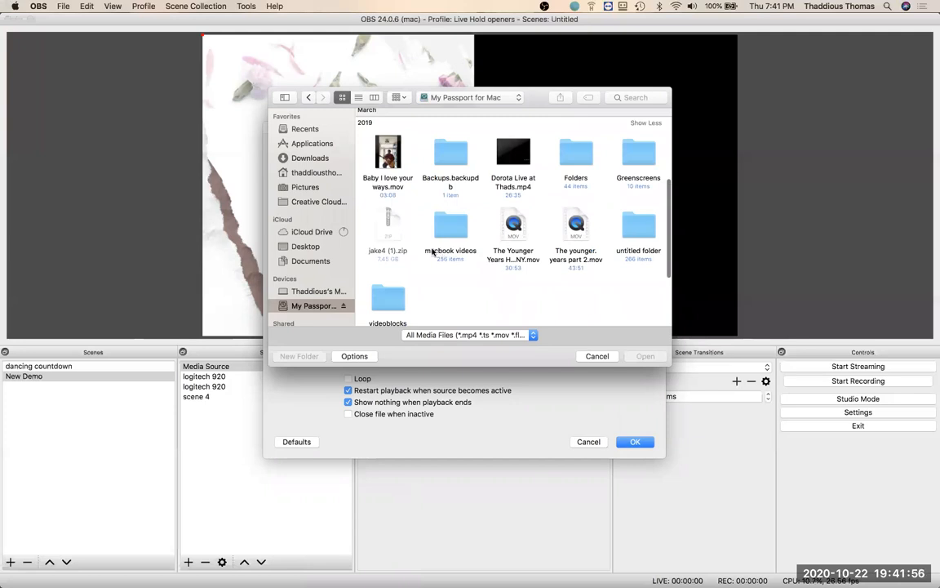
click(447, 231)
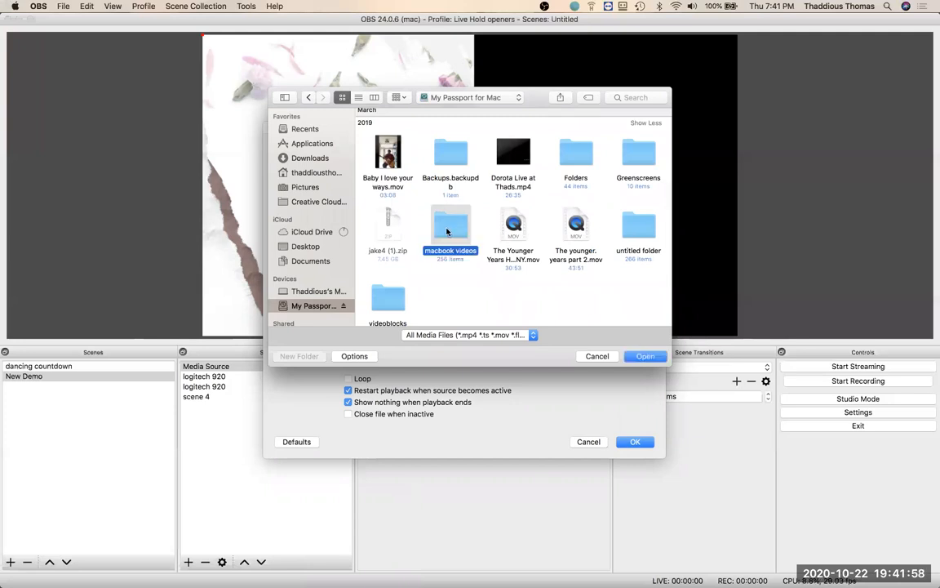
double_click(448, 232)
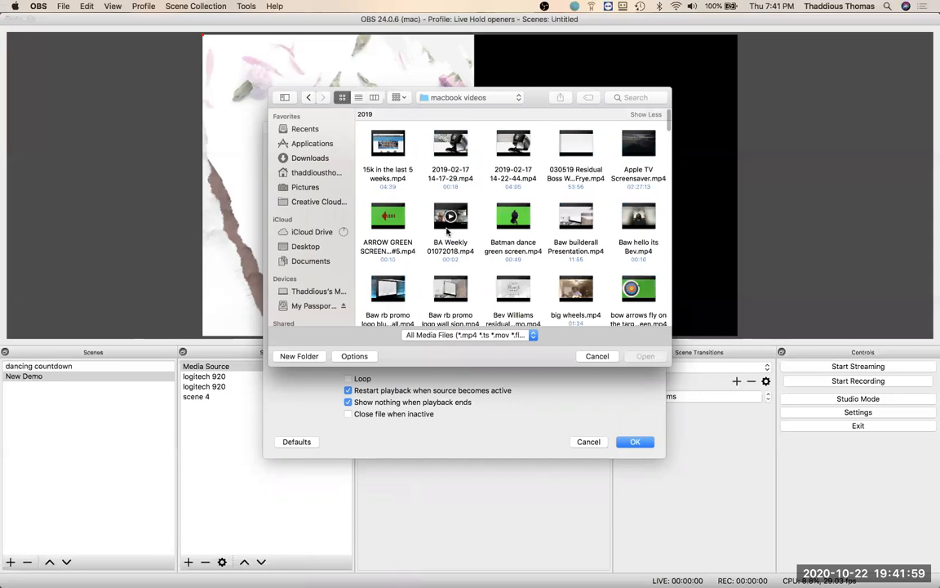
click(389, 217)
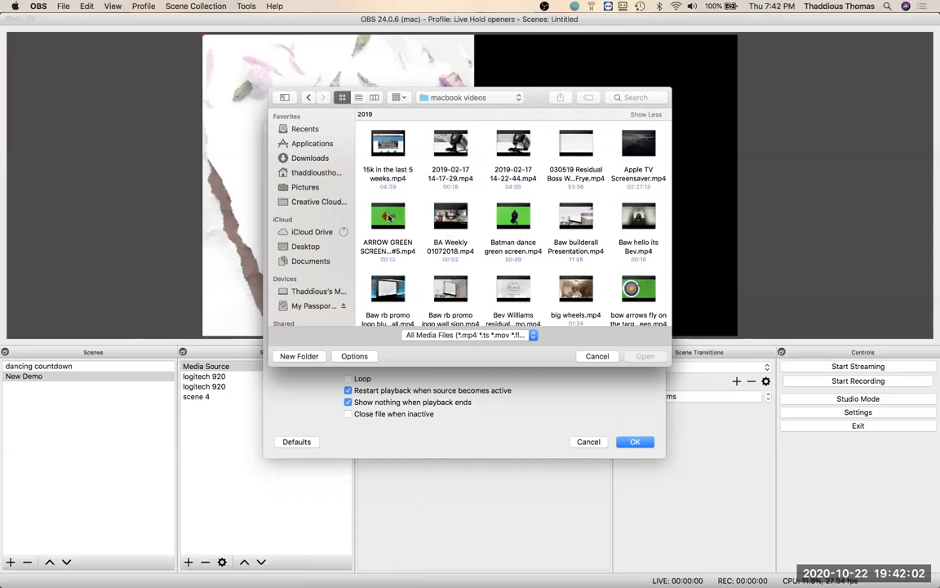
mouse_move(498, 223)
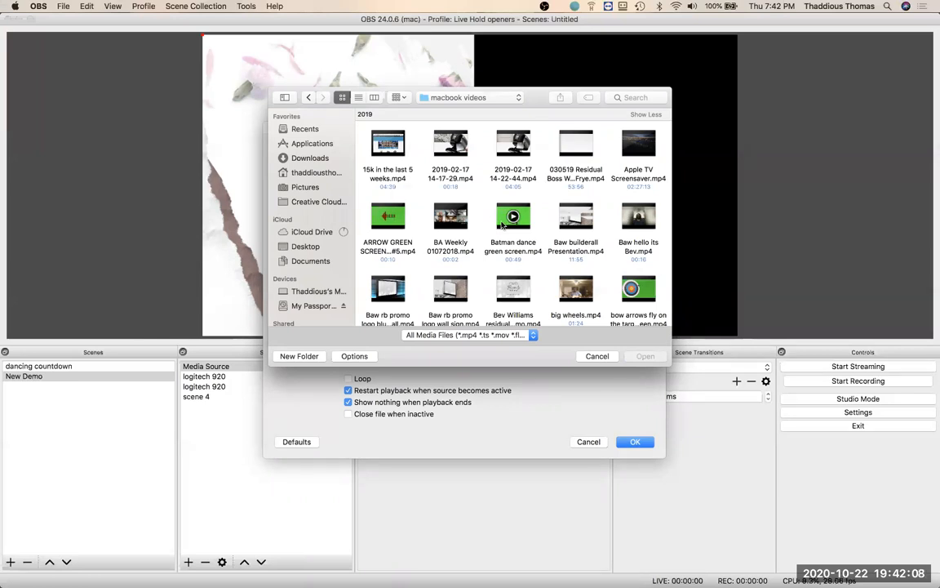
click(501, 225)
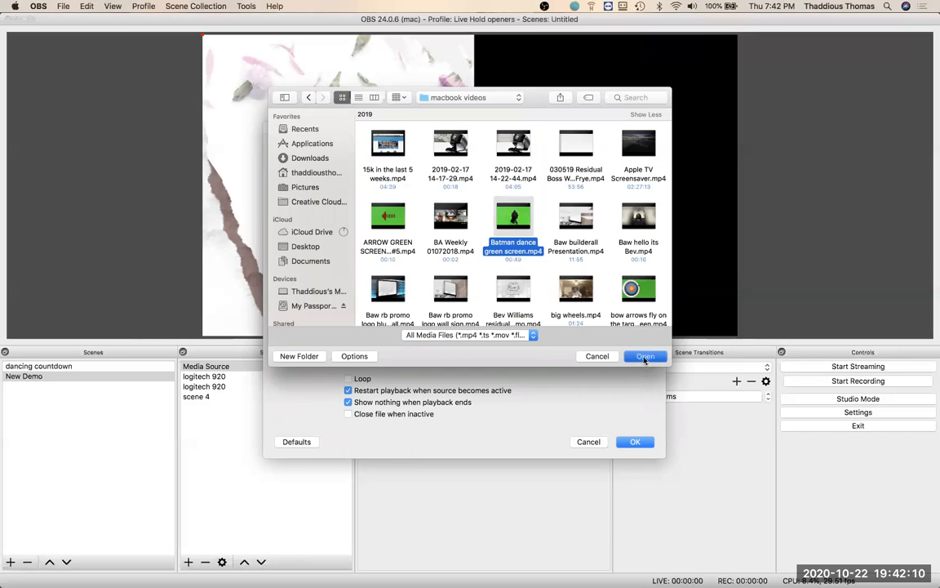
click(645, 356)
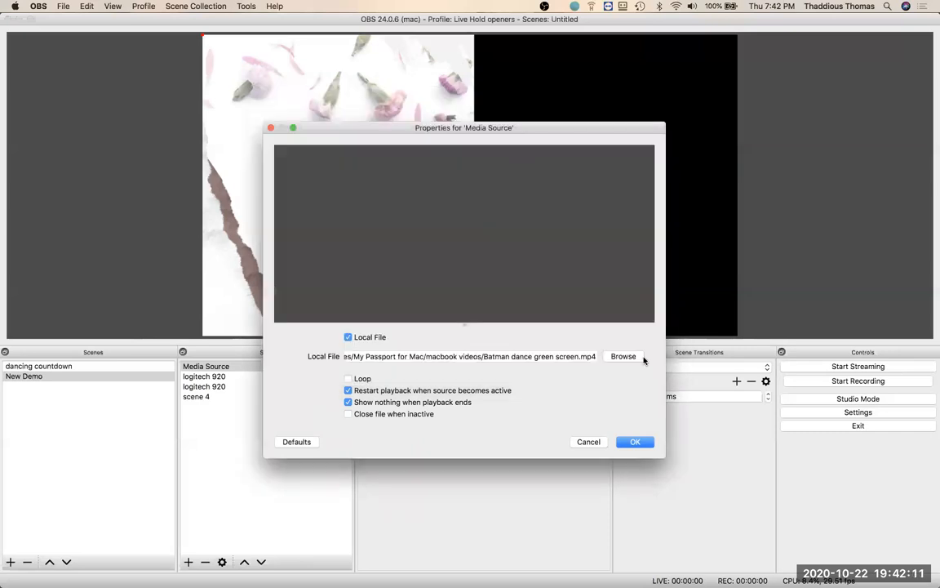
Enable looping for the media source, accept its properties, and lower its audio level to about -73.5 dB
click(348, 379)
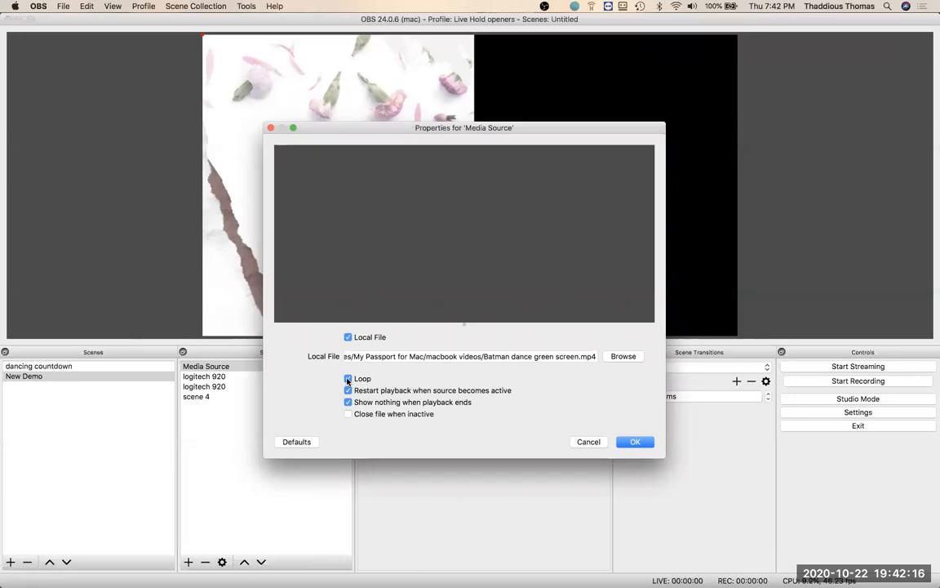
click(636, 442)
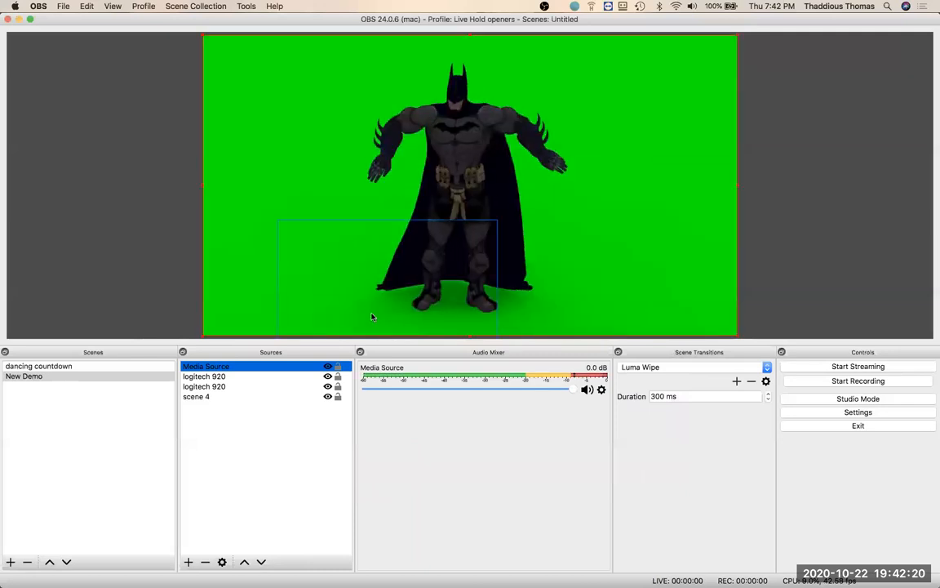
drag(572, 390, 385, 388)
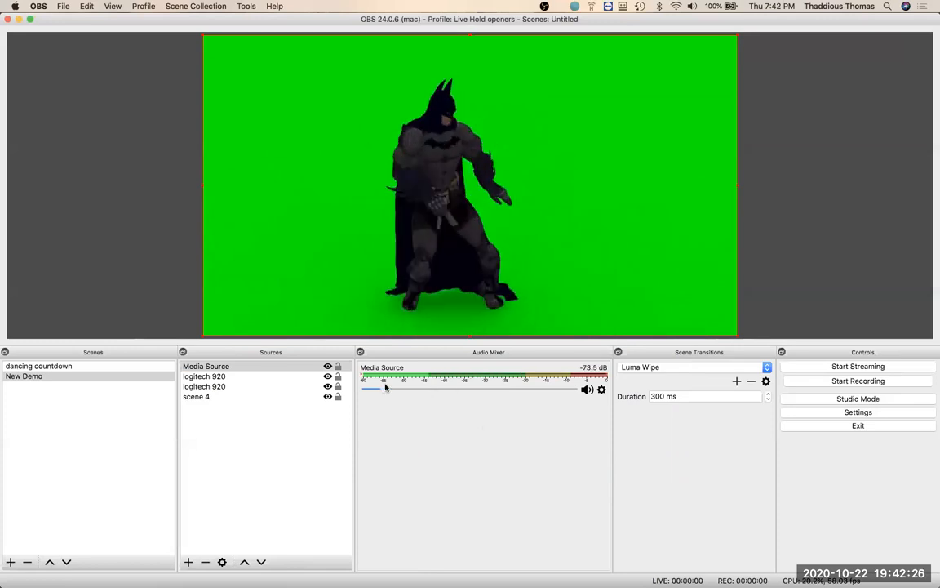
Rename the new media source as batman jiggin
click(199, 368)
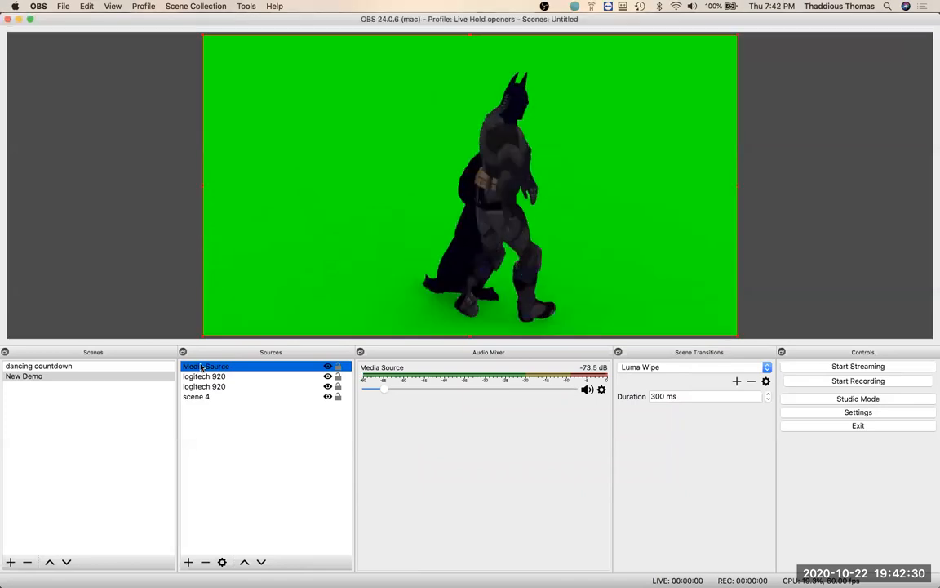
right_click(199, 367)
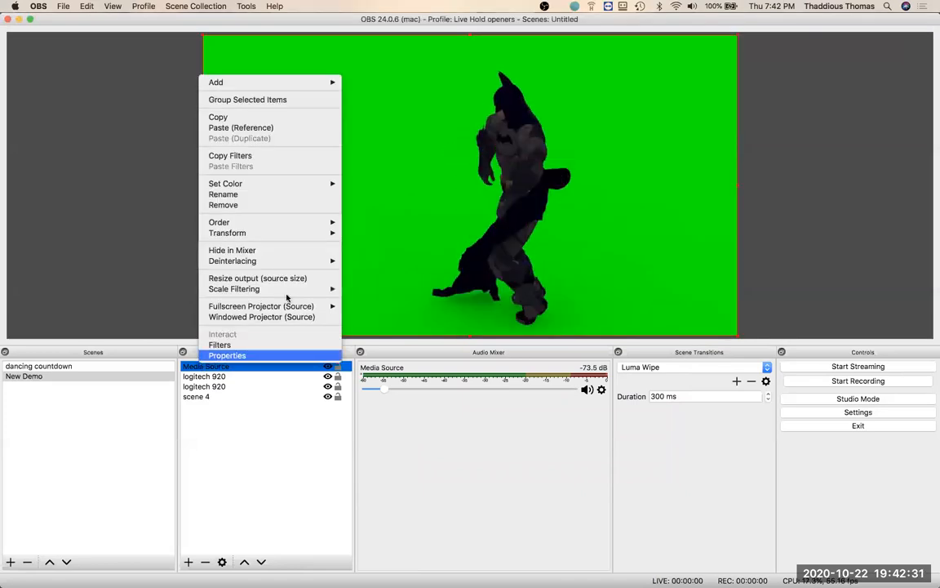
click(224, 194)
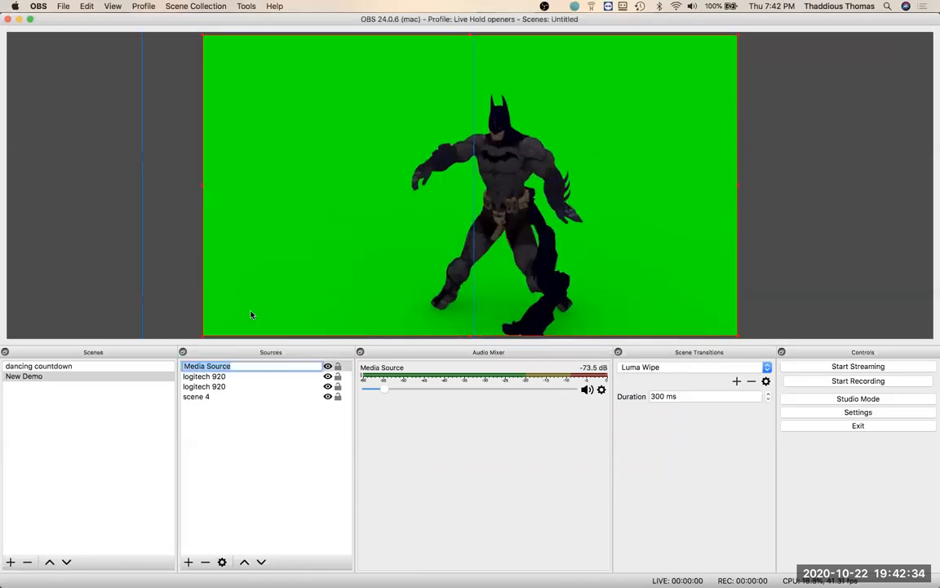
text(batman jiggin)
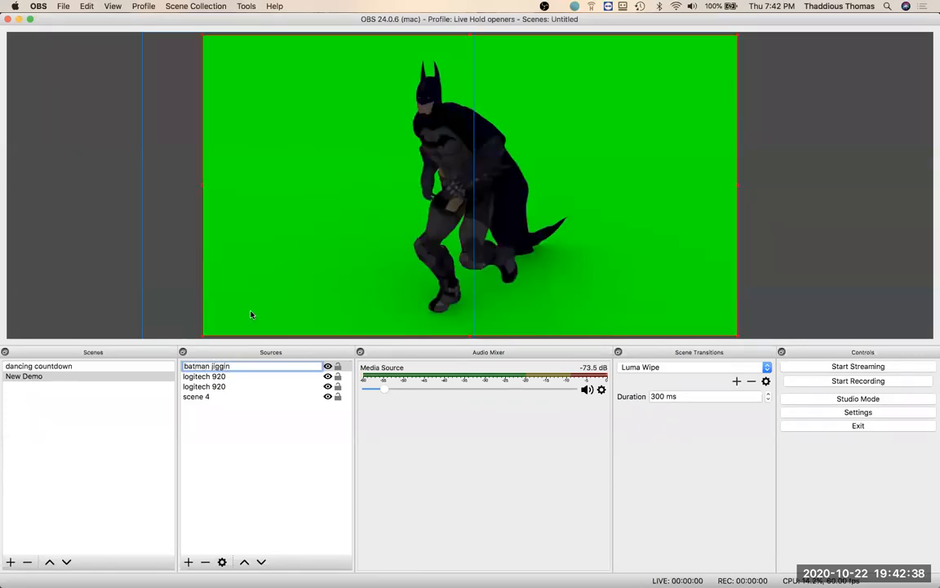
click(232, 378)
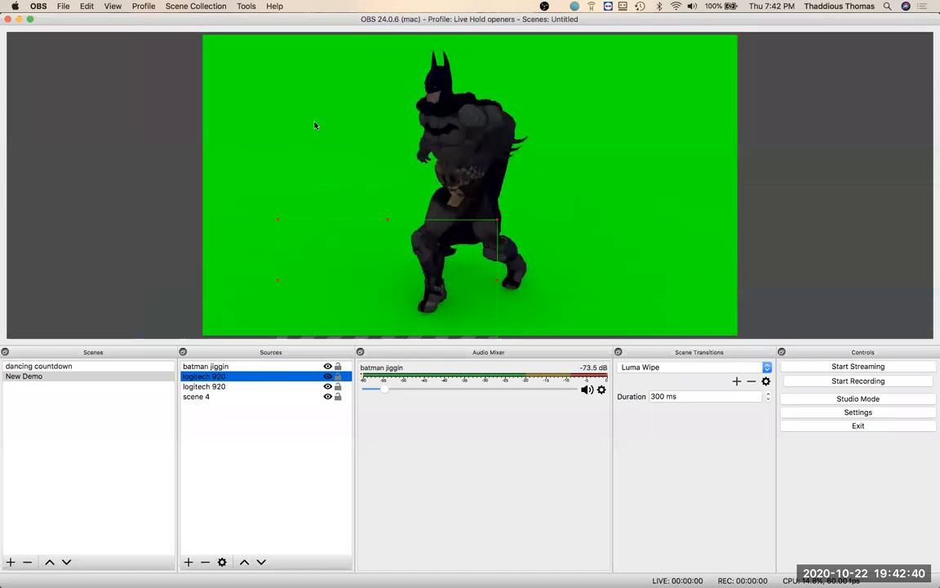
Add a Chroma Key effect filter to the batman jiggin source, keeping the default filter name and green key settings
click(285, 112)
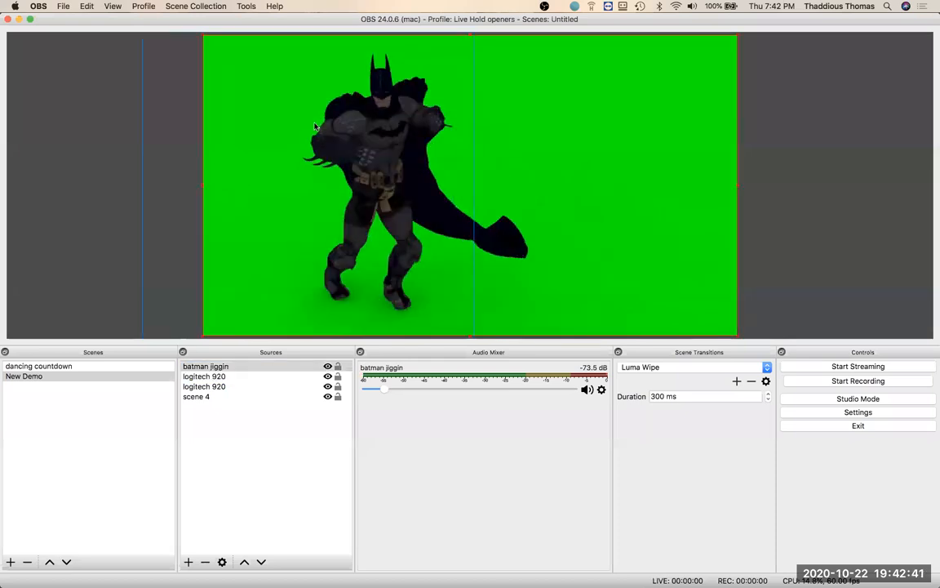
right_click(246, 365)
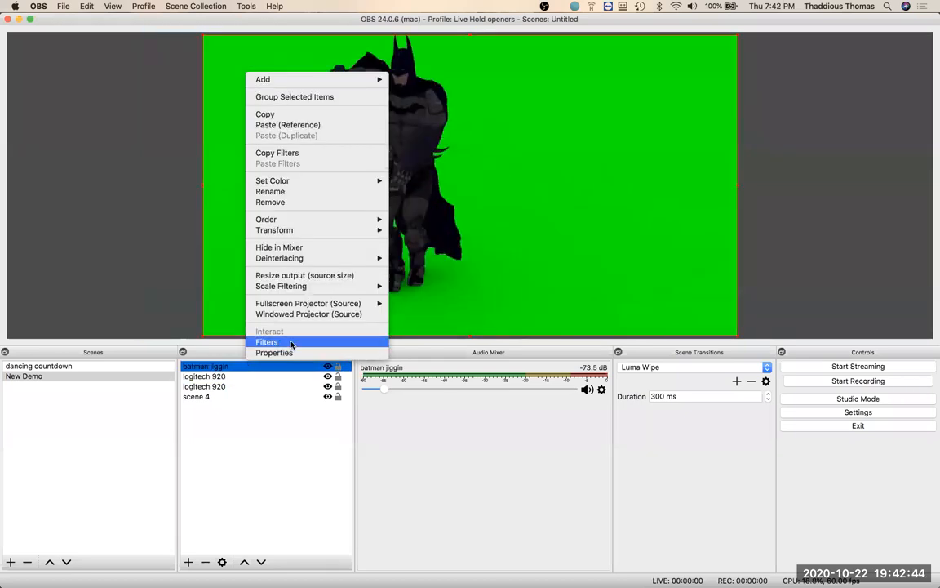
click(294, 342)
click(287, 356)
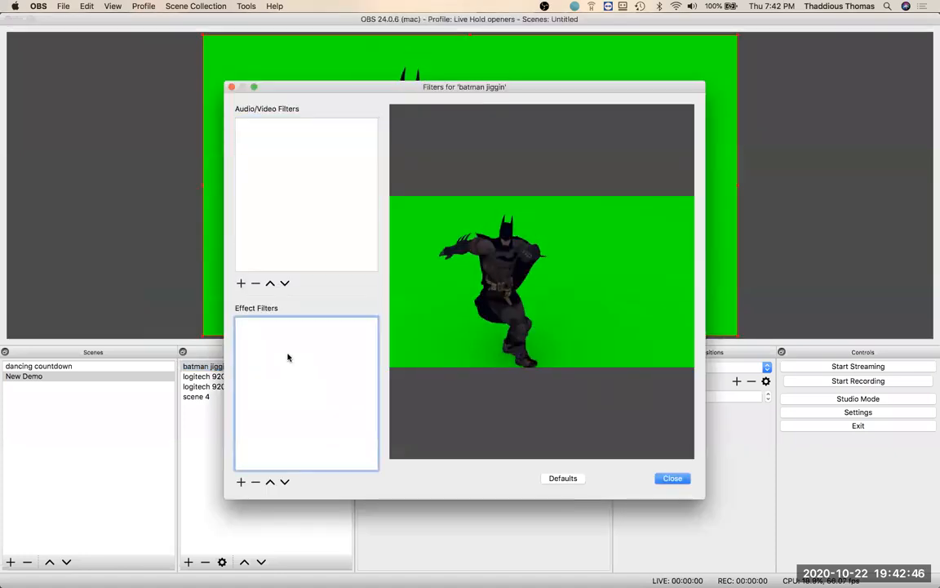
right_click(288, 357)
mouse_move(306, 362)
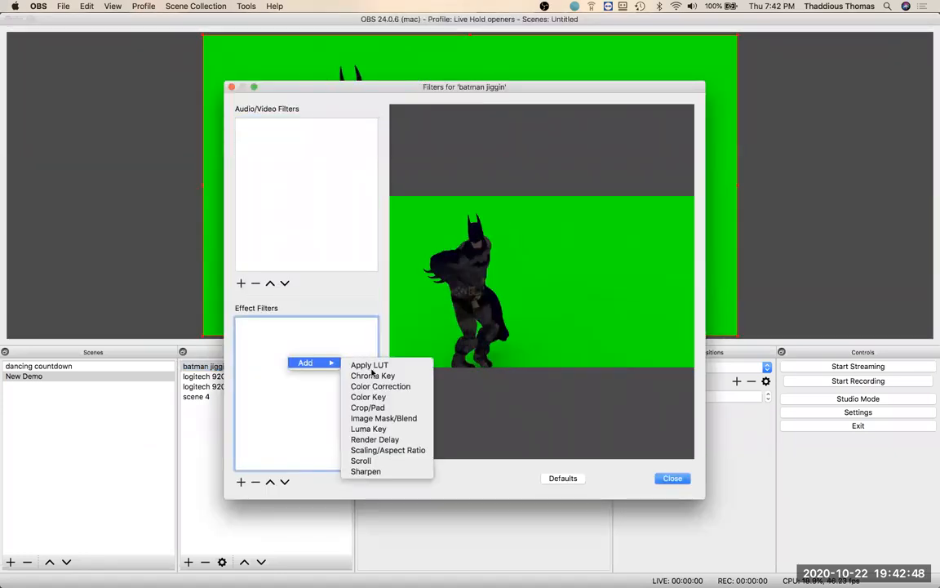
click(373, 375)
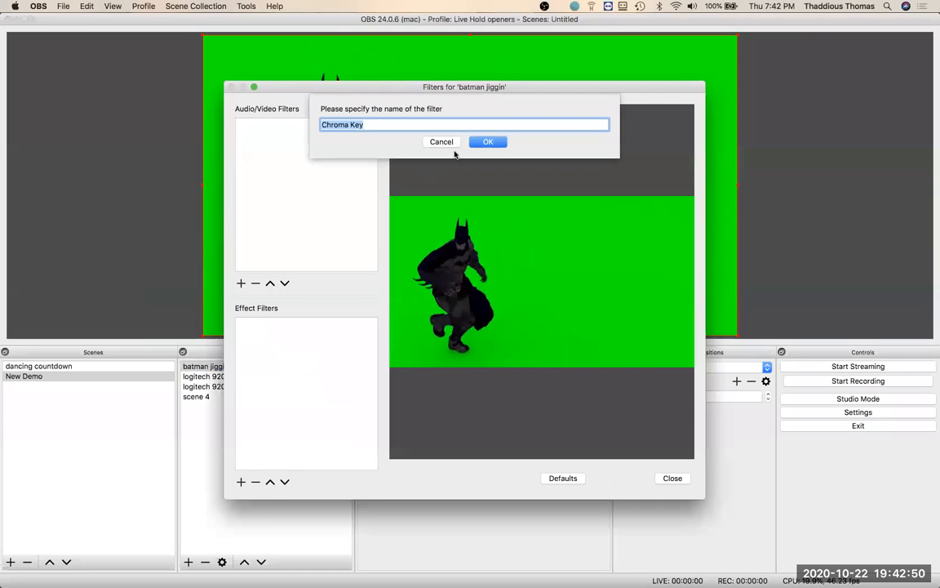
click(488, 142)
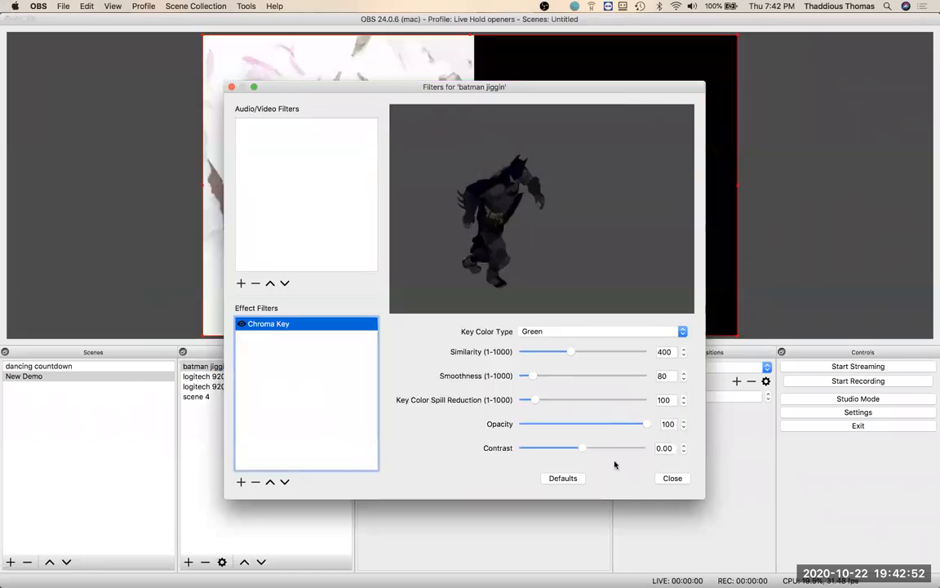
click(672, 478)
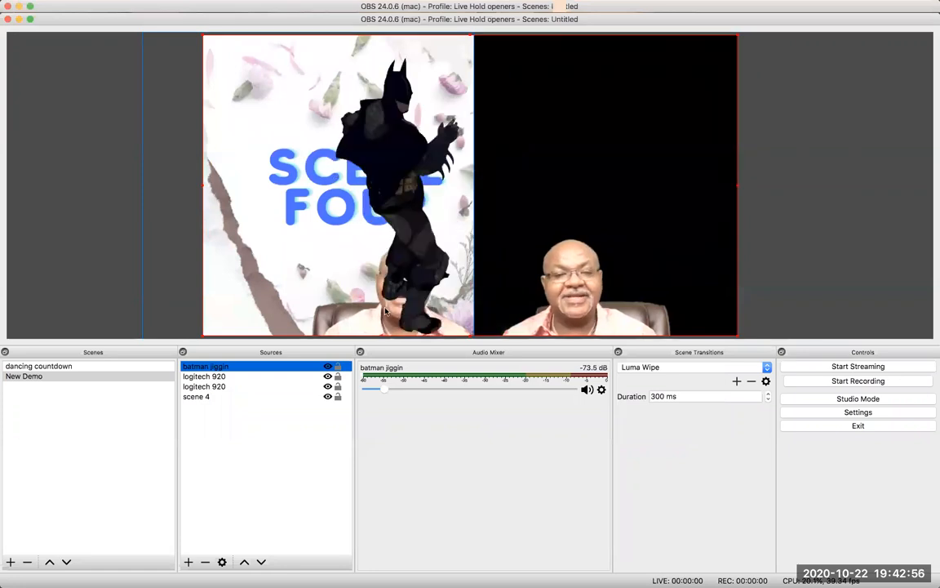
Shrink the batman jiggin video to about two-thirds of the canvas width and move it to the canvas's lower-left area
drag(464, 280, 387, 209)
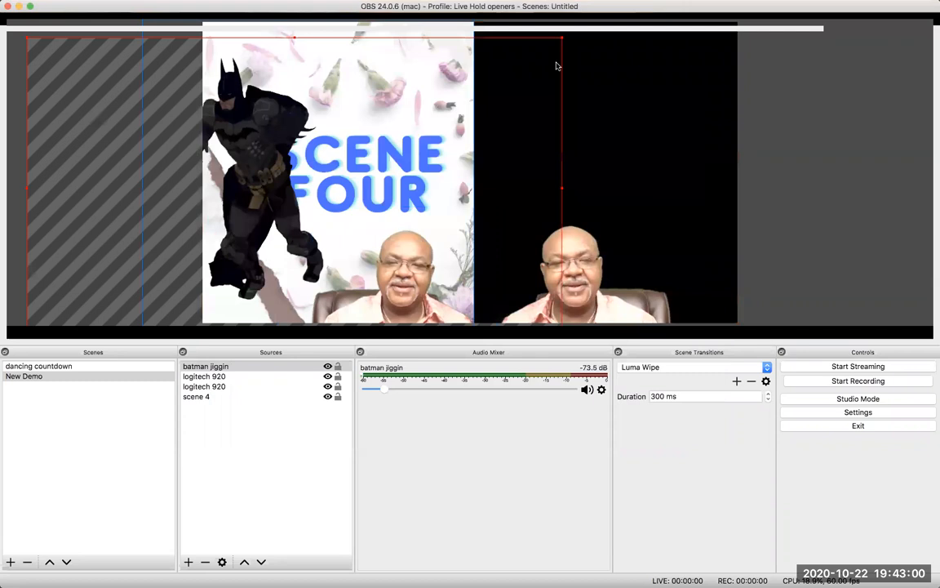
drag(392, 168, 204, 234)
Enlarge the scene 4 image to about 1.2 times the canvas width and shift it to cover the whole canvas
click(458, 102)
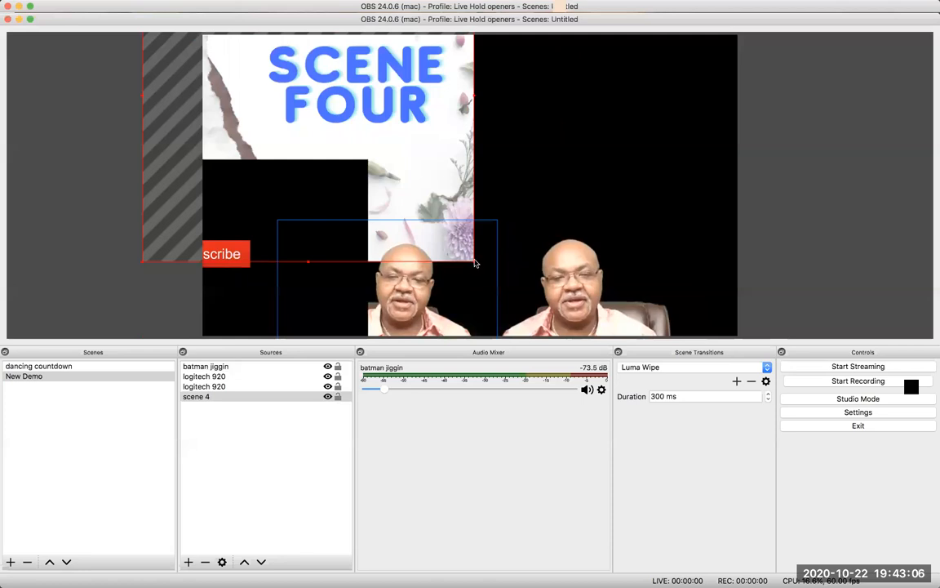
drag(475, 262, 485, 272)
drag(786, 333, 788, 337)
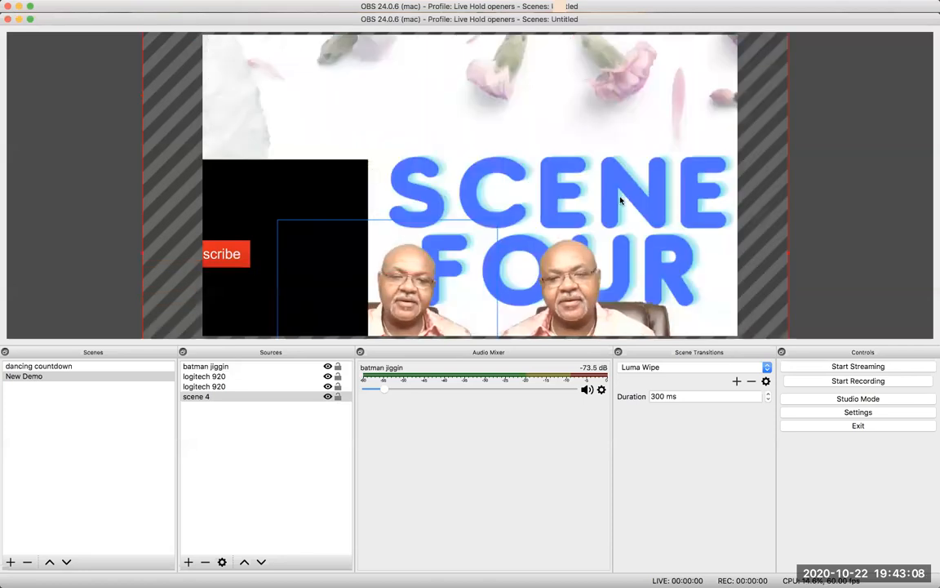
drag(246, 296, 239, 290)
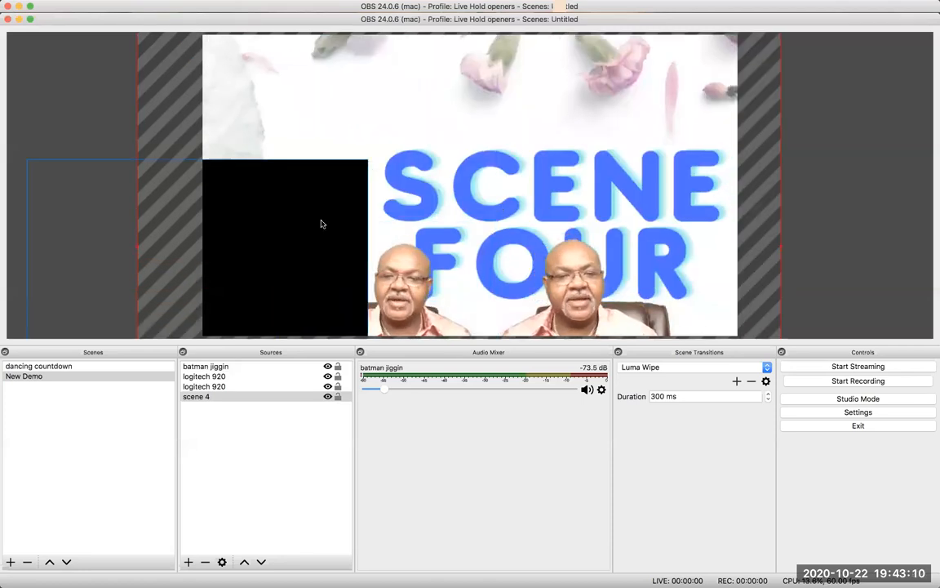
drag(321, 224, 283, 201)
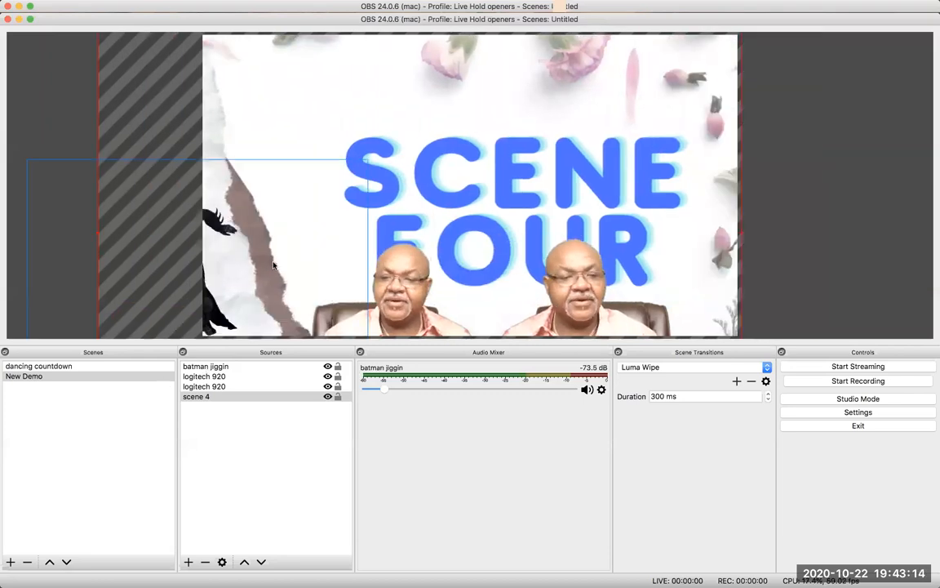
Move the batman jiggin video over the SCENE FOUR lettering, above and between the two webcam images, and select the background image
click(271, 228)
drag(337, 240, 570, 133)
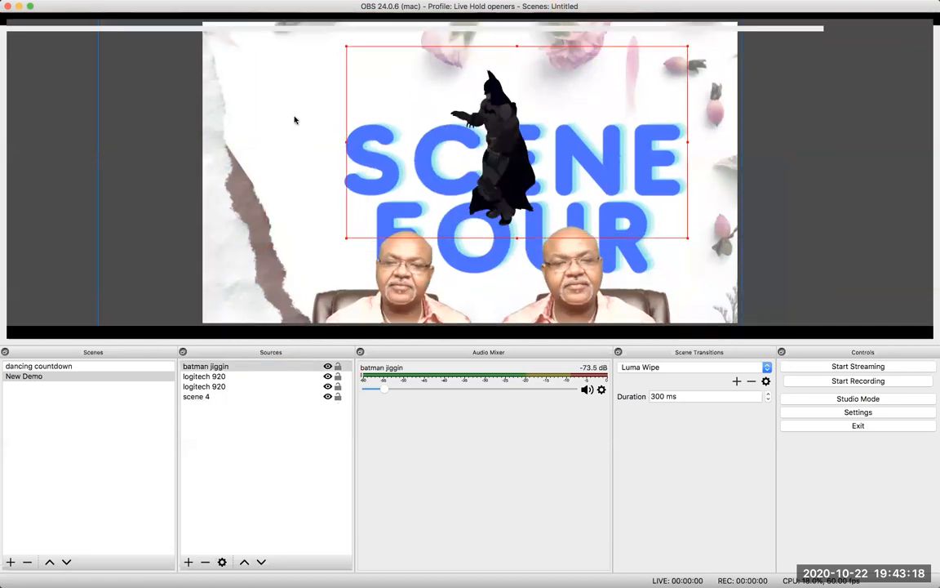
click(294, 120)
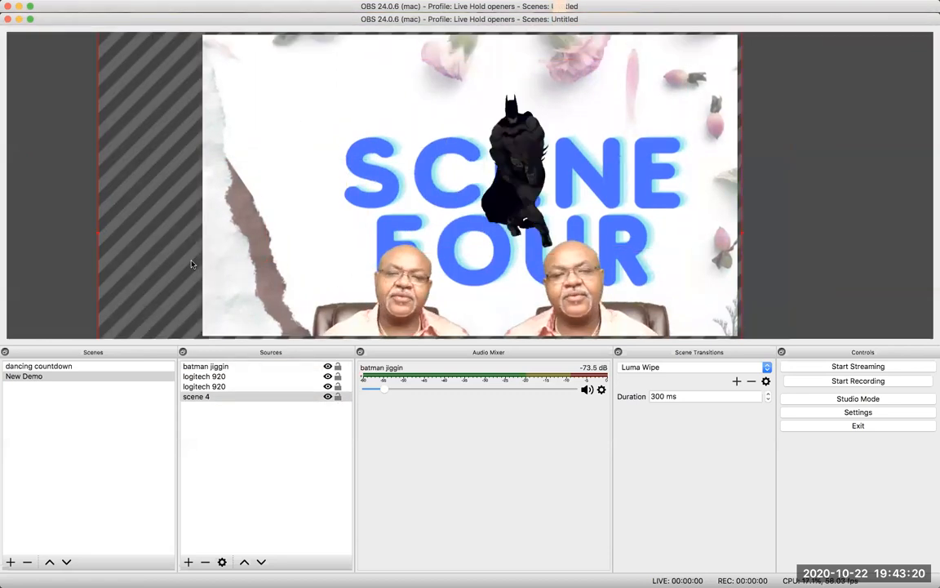
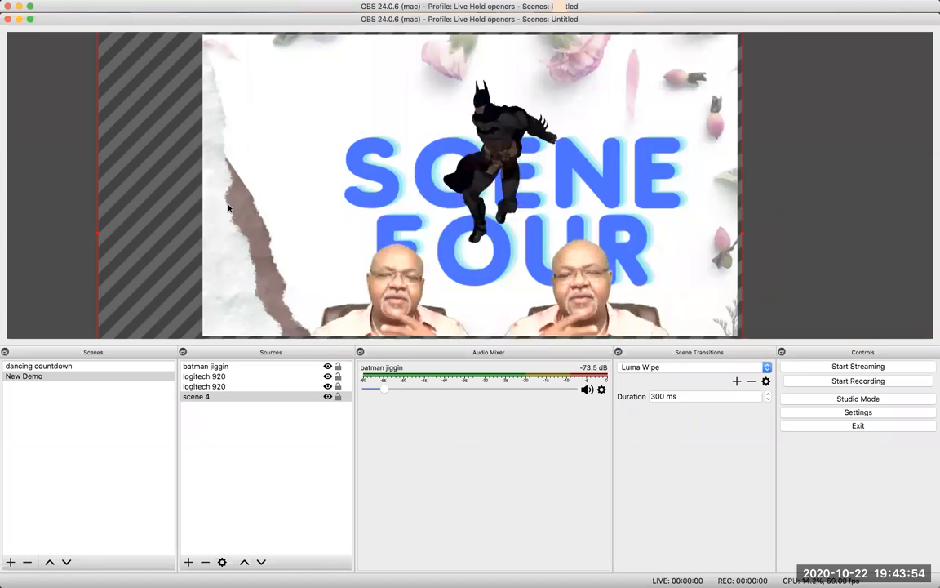
Remove the batman jiggin source from the New Demo scene and confirm its removal
click(205, 375)
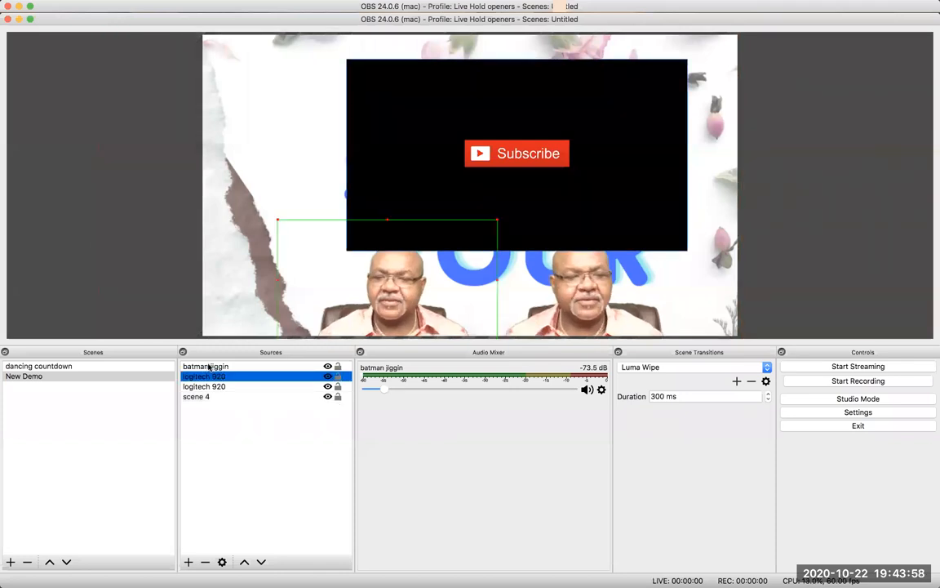
click(209, 368)
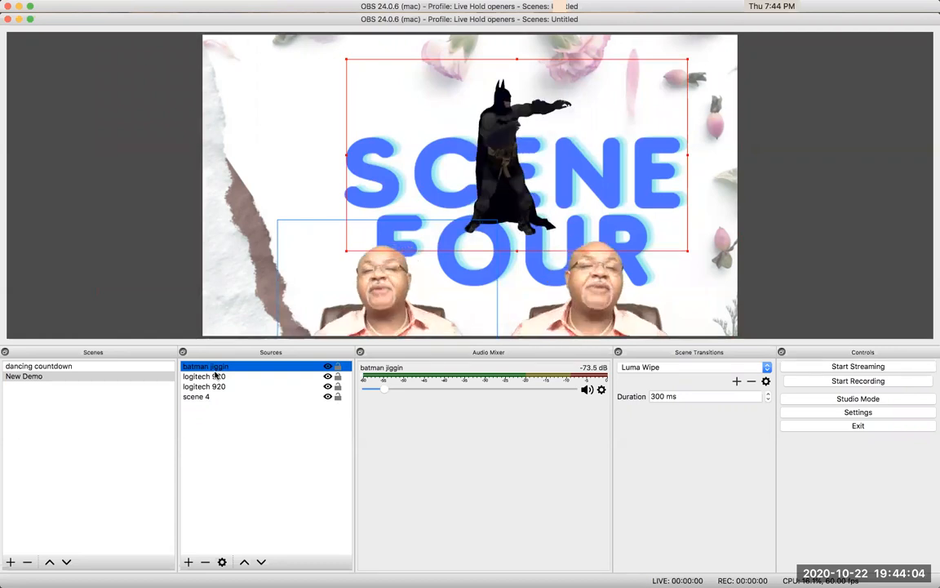
double_click(216, 369)
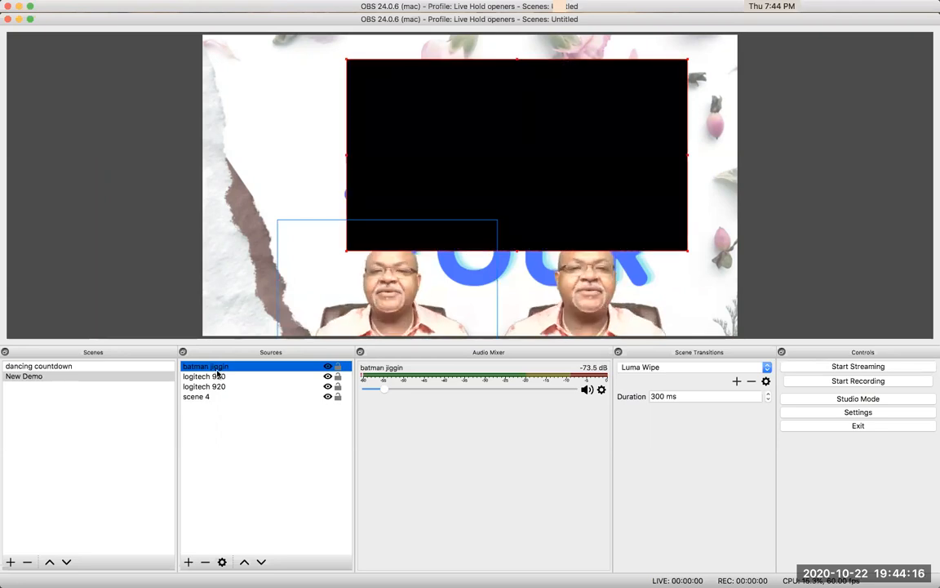
click(204, 562)
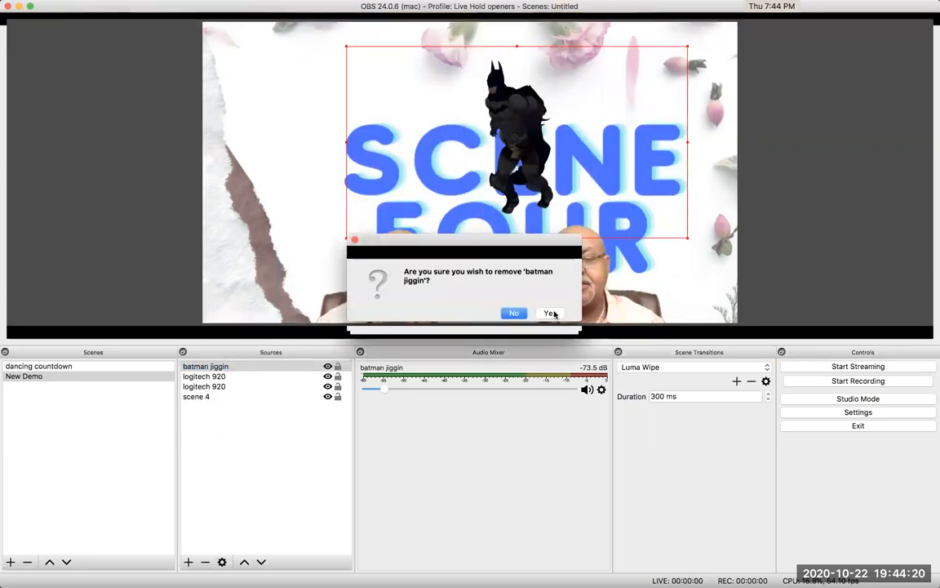
click(550, 313)
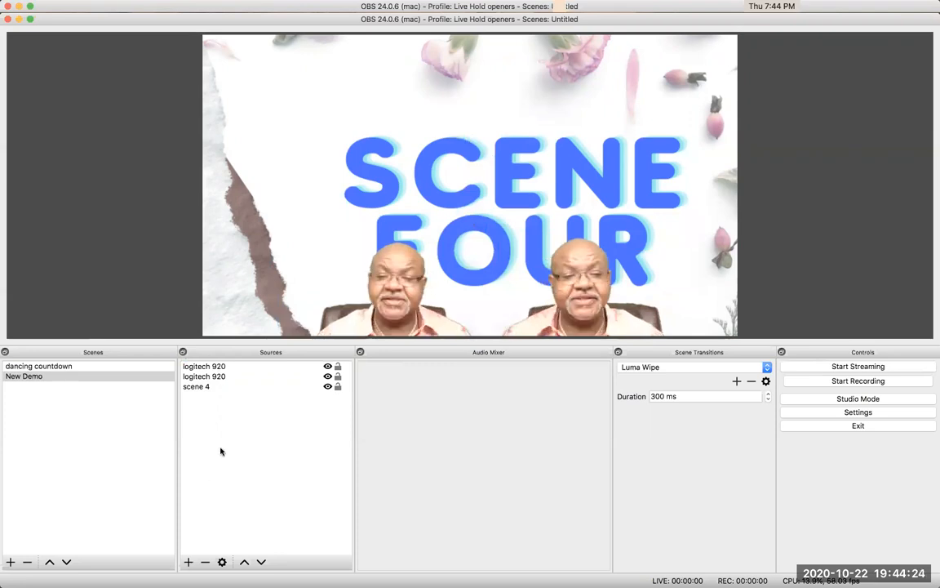
Paste a third logitech 920 webcam source as a reference and space the three webcam images along the canvas's lower edge
right_click(249, 481)
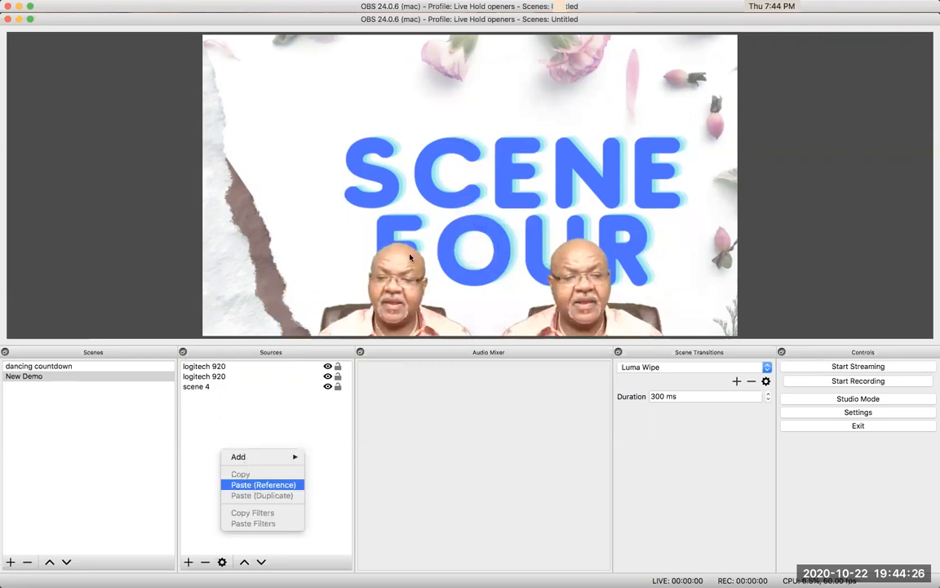
click(249, 481)
drag(332, 271, 275, 271)
drag(492, 257, 365, 254)
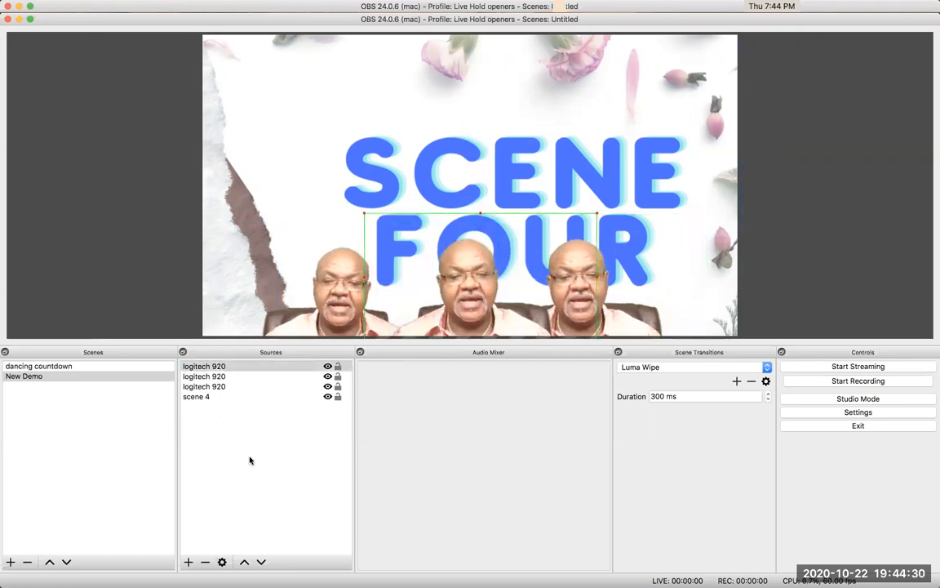
Paste a fourth logitech 920 webcam source as a reference and spread the four webcam images in a row across the canvas's lower edge
right_click(216, 458)
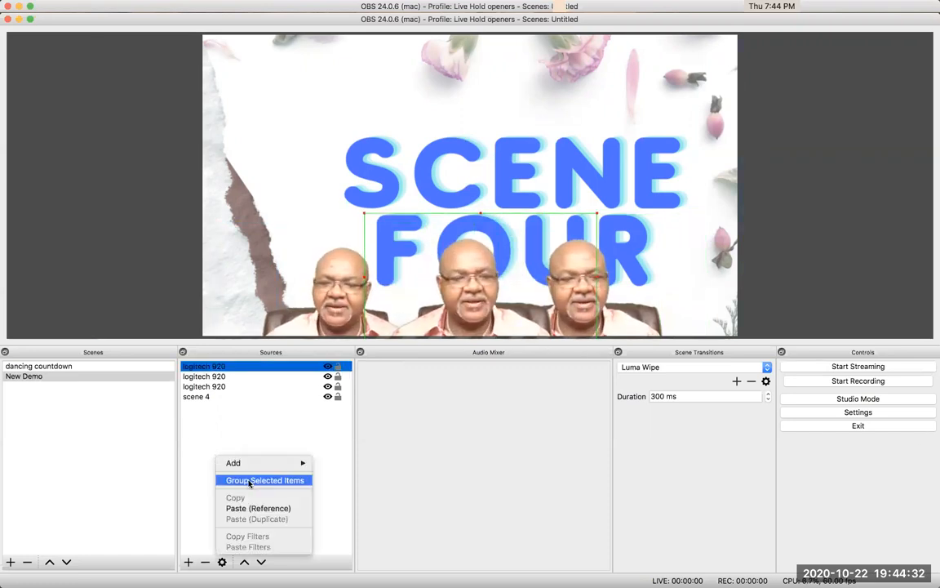
mouse_move(250, 463)
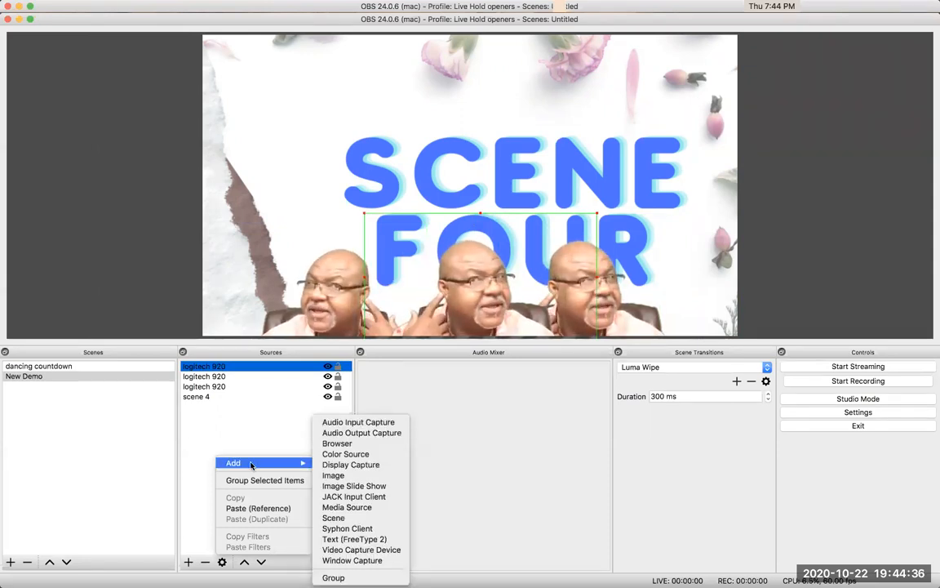
click(240, 508)
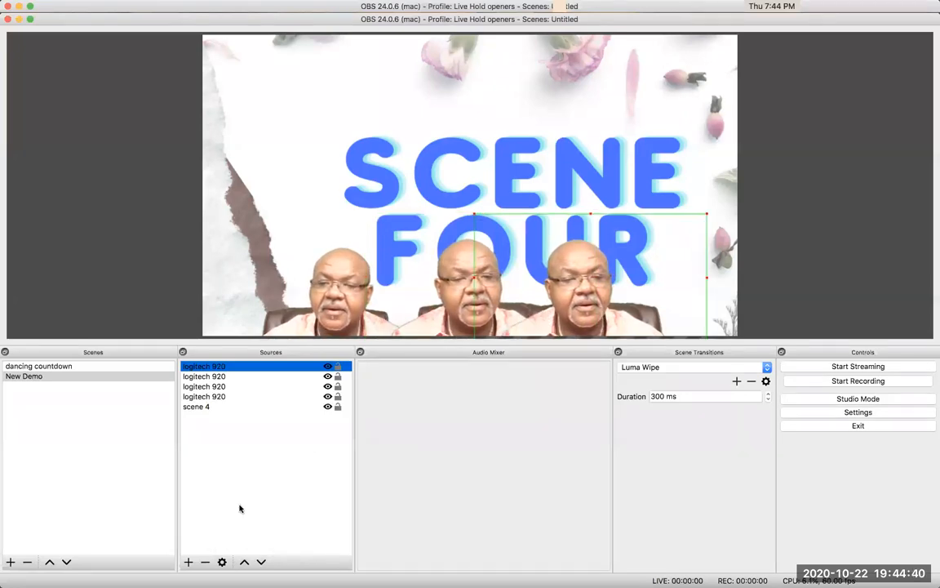
mouse_move(472, 269)
mouse_down()
mouse_move(413, 278)
mouse_move(456, 273)
mouse_up()
drag(569, 258, 763, 251)
drag(551, 281, 570, 292)
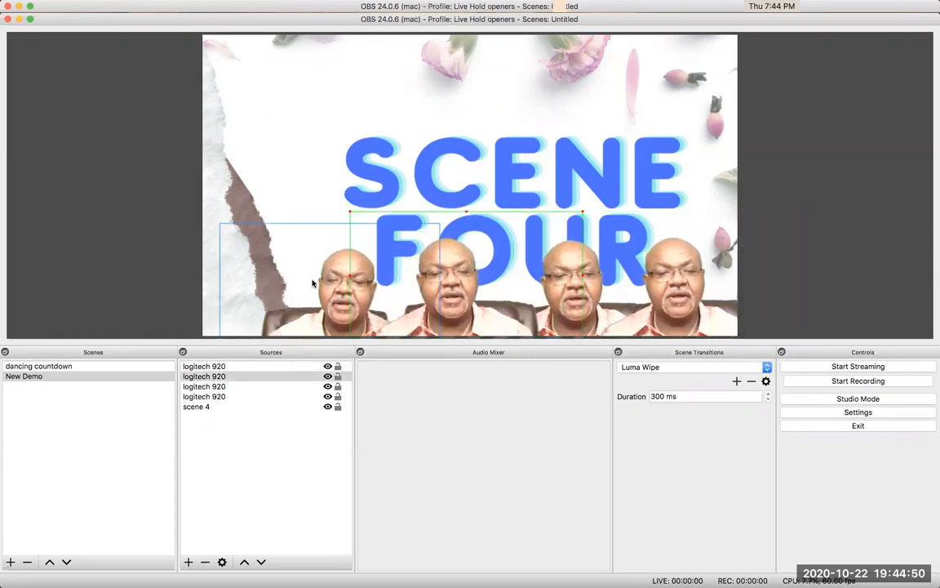
drag(313, 282, 285, 276)
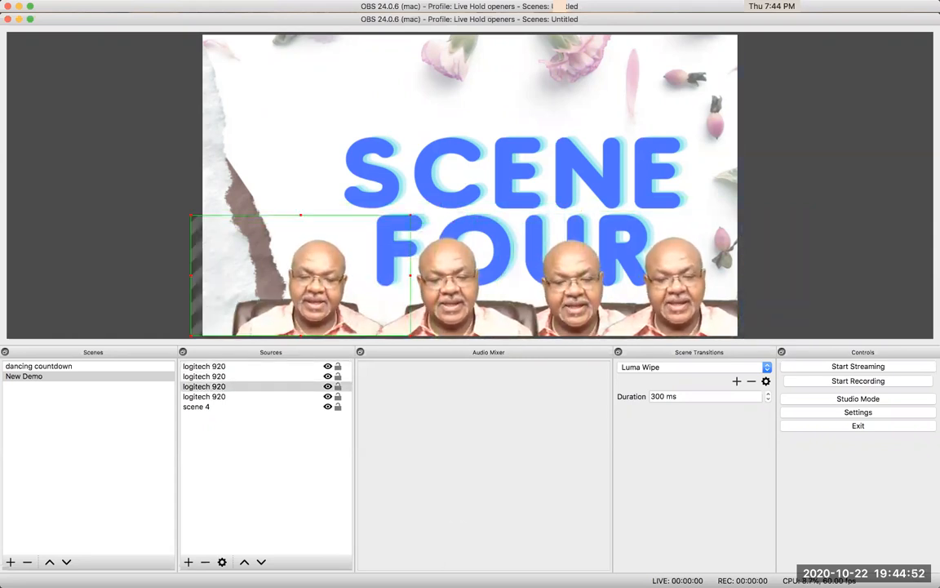
Switch to Chrome to view the OBS Studio download options on the obsproject.com home page, and return to OBS
mouse_move(441, 581)
click(586, 566)
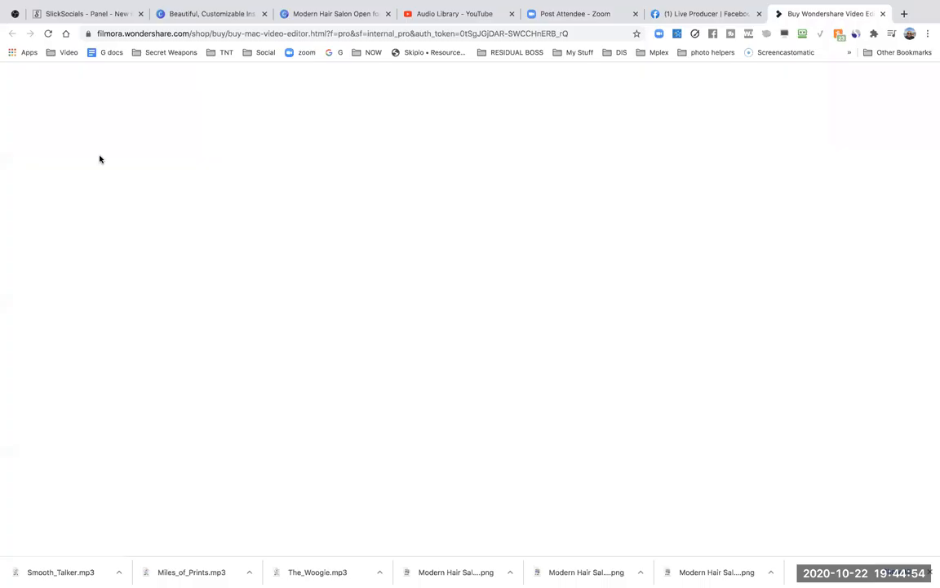
click(14, 14)
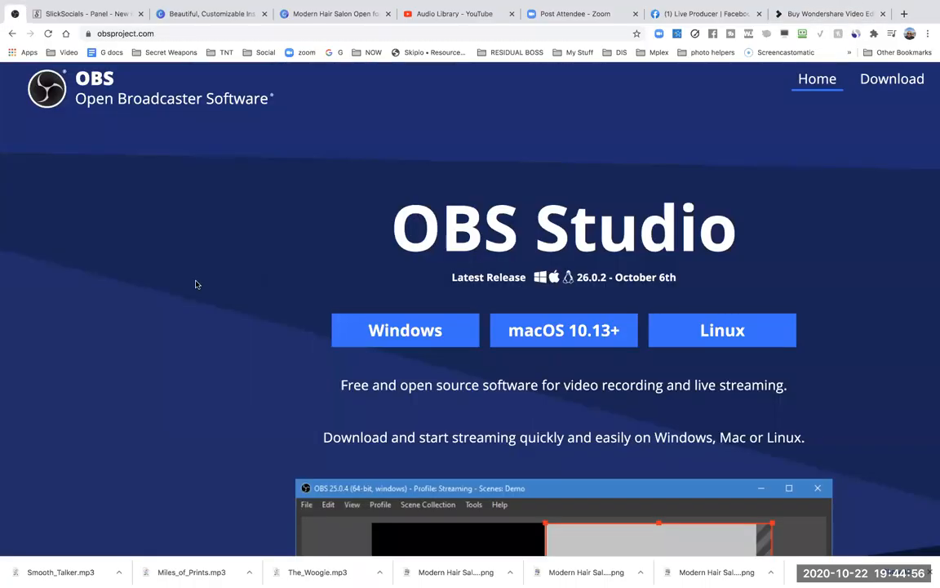
scroll(196, 284, down, 1)
mouse_move(644, 575)
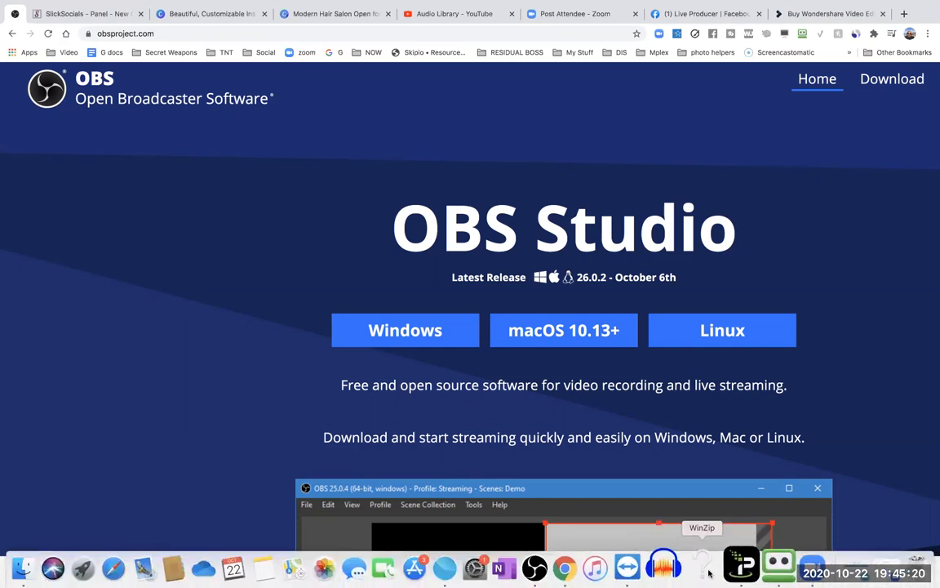
mouse_move(552, 571)
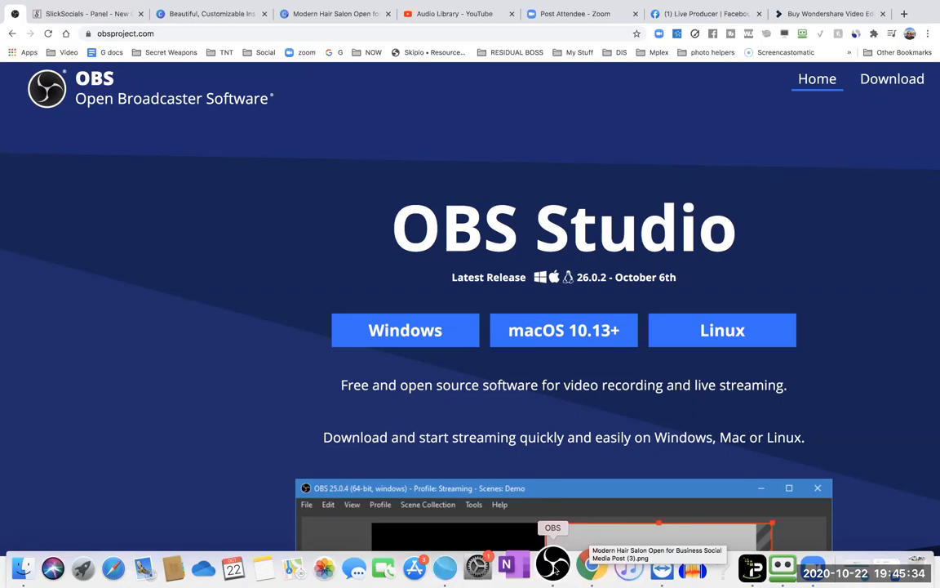
click(553, 565)
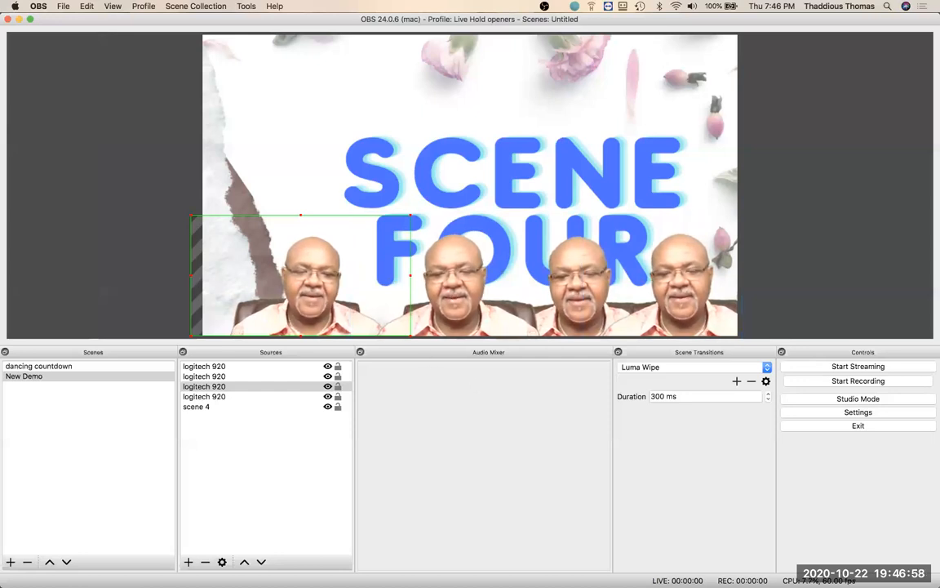
Switch to Facebook in Chrome, open the account's own profile page and close the two open chat windows
mouse_move(510, 572)
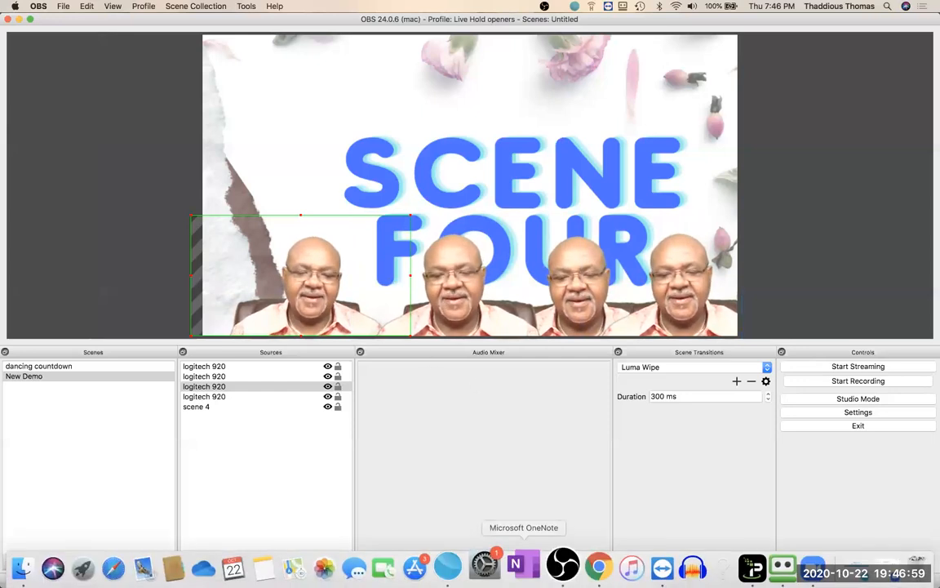
click(585, 566)
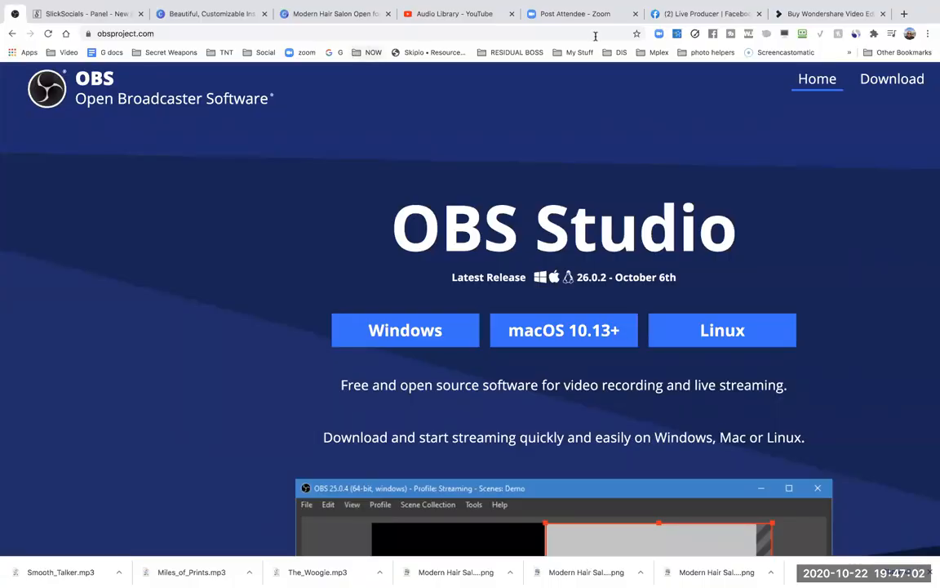
click(694, 14)
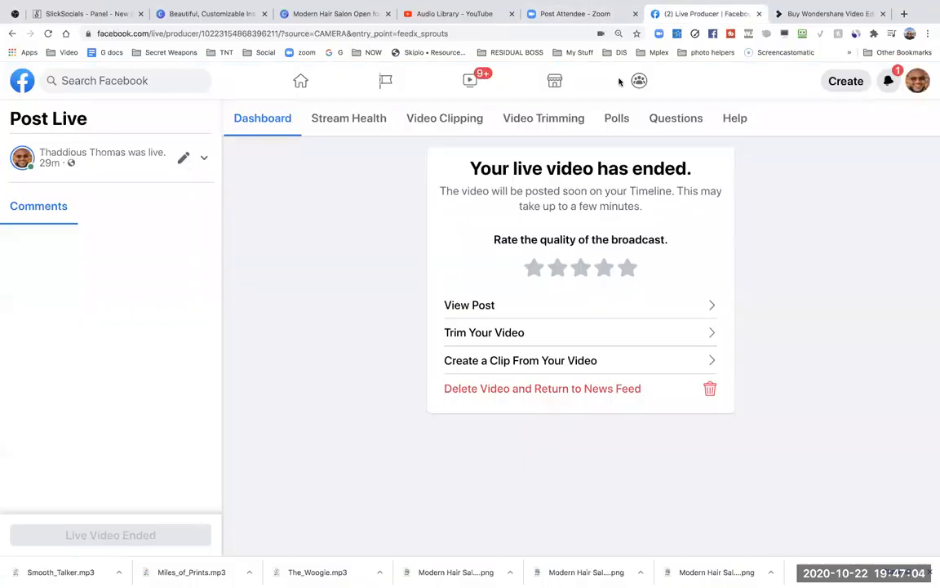
click(918, 83)
click(787, 121)
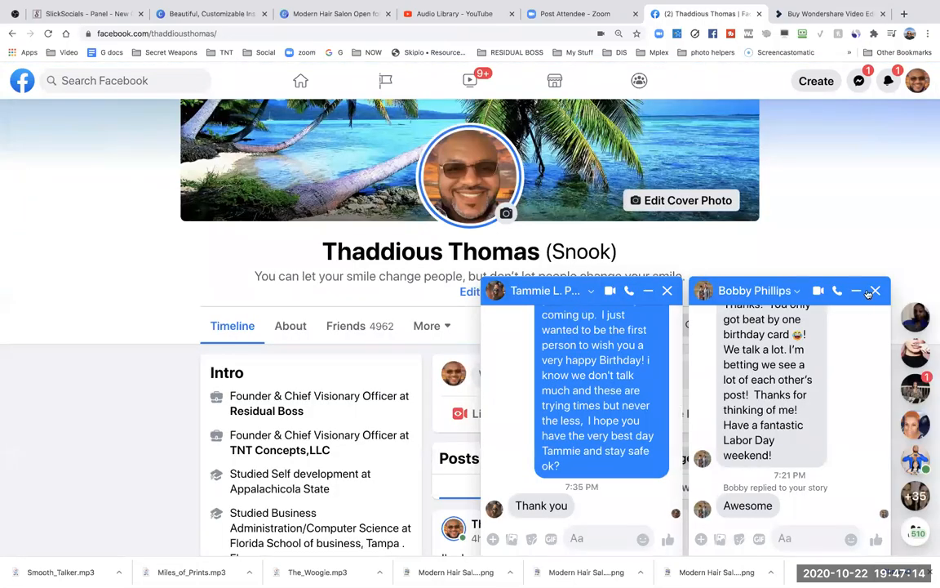
click(874, 291)
click(875, 292)
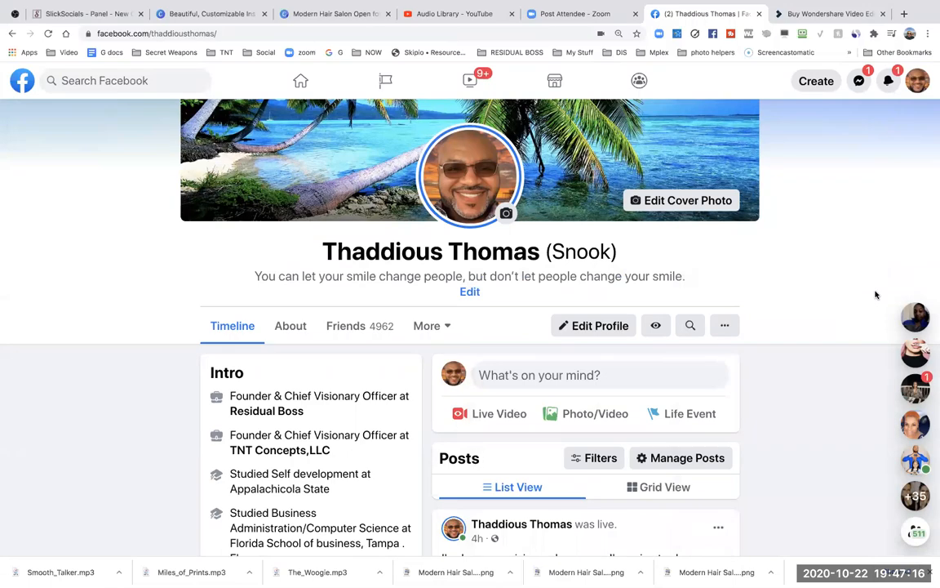
Look through the profile's timeline, examining the live video, 3D photo and TextBot posts, and return to the top of the page
scroll(867, 331, down, 5)
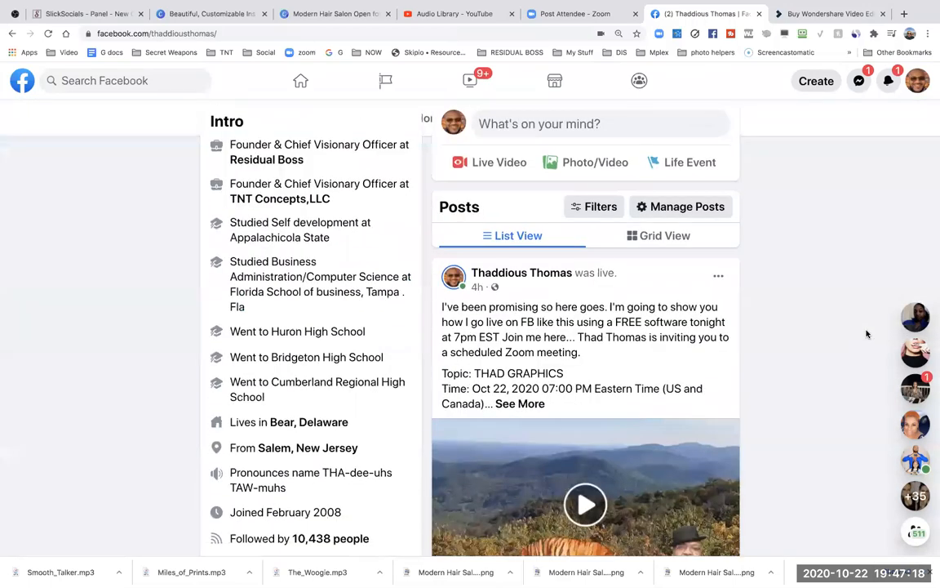
scroll(867, 331, down, 6)
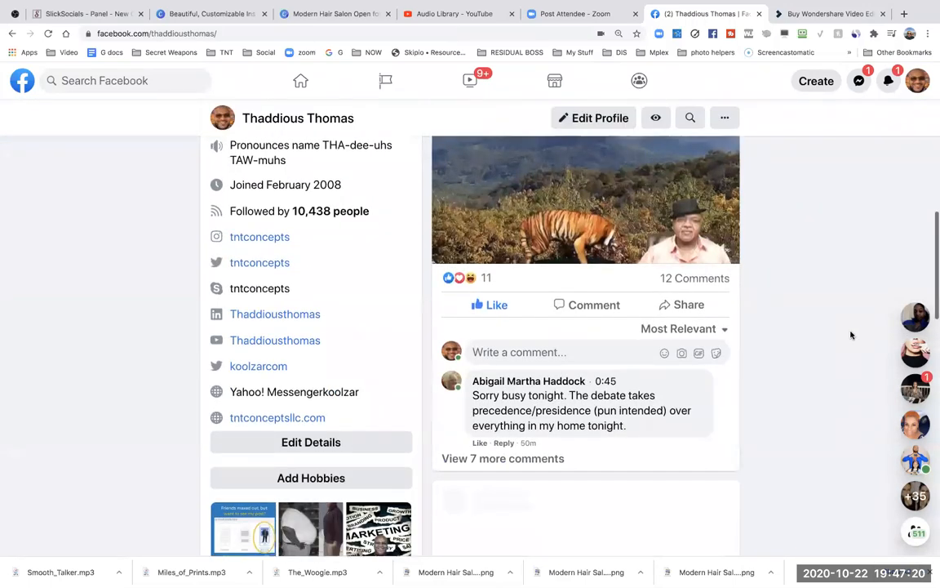
scroll(851, 335, up, 2)
scroll(598, 319, down, 3)
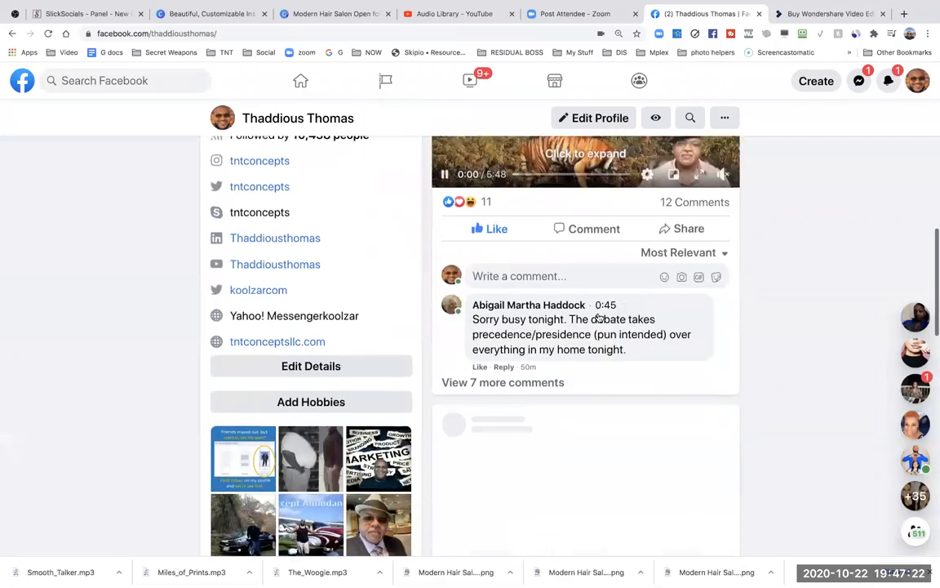
scroll(598, 318, down, 5)
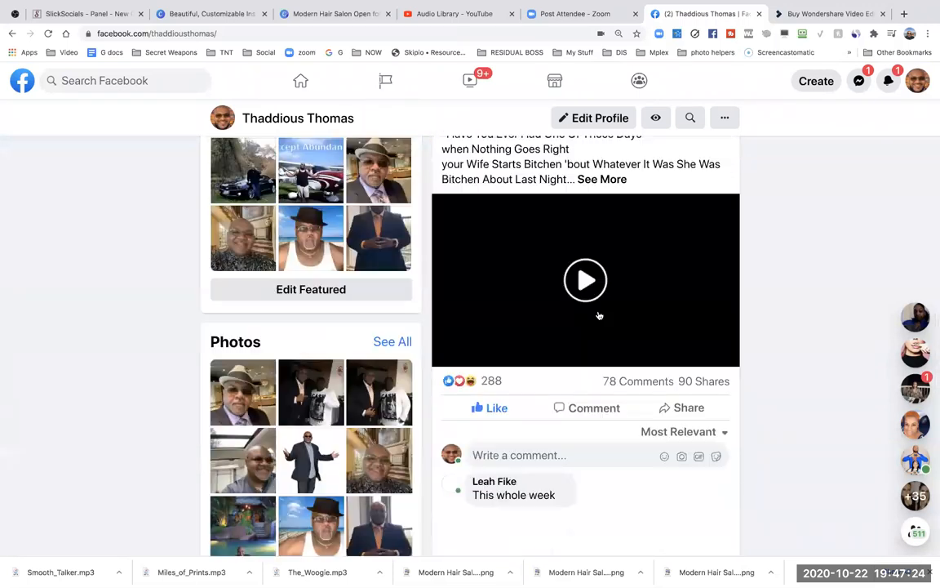
scroll(598, 318, down, 2)
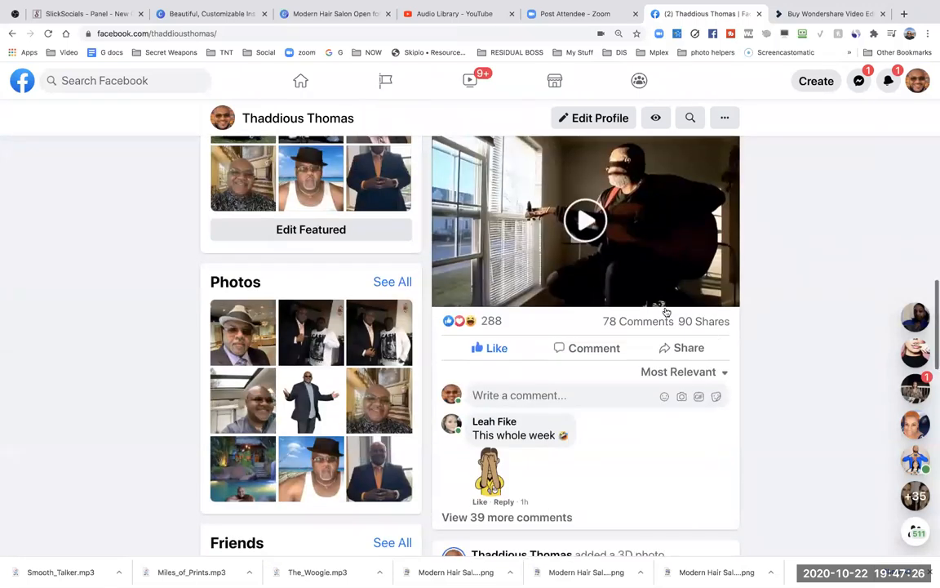
scroll(661, 303, up, 1)
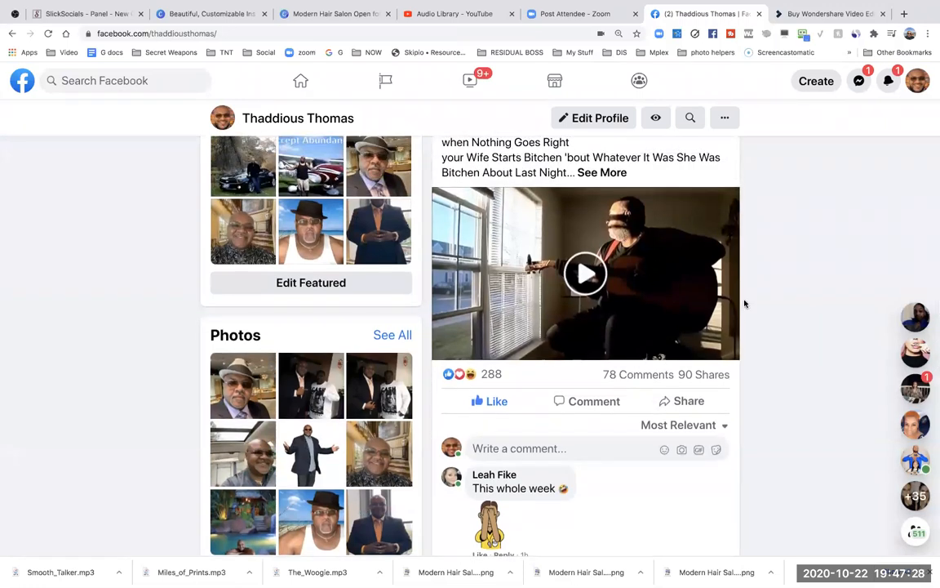
scroll(797, 353, down, 2)
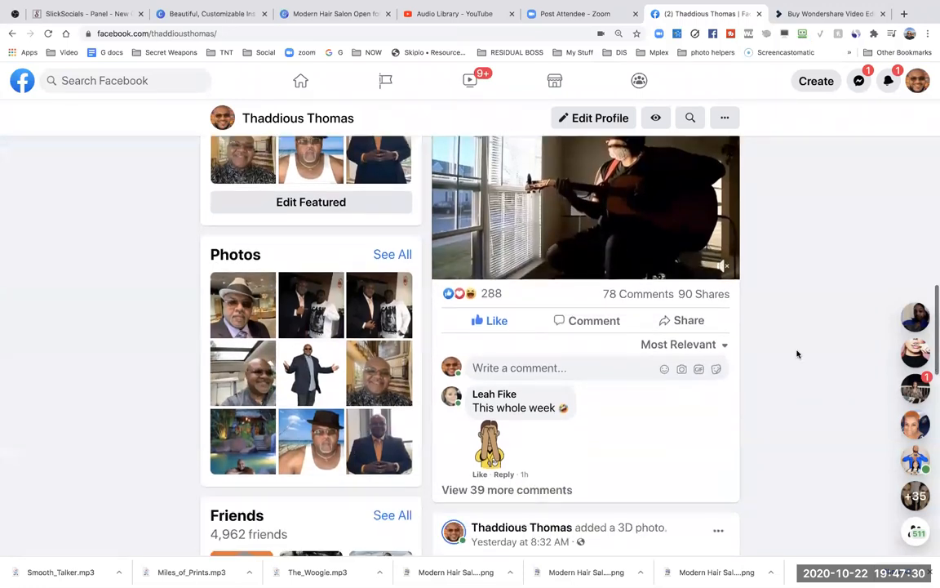
scroll(797, 353, down, 3)
scroll(798, 353, up, 1)
scroll(798, 354, down, 4)
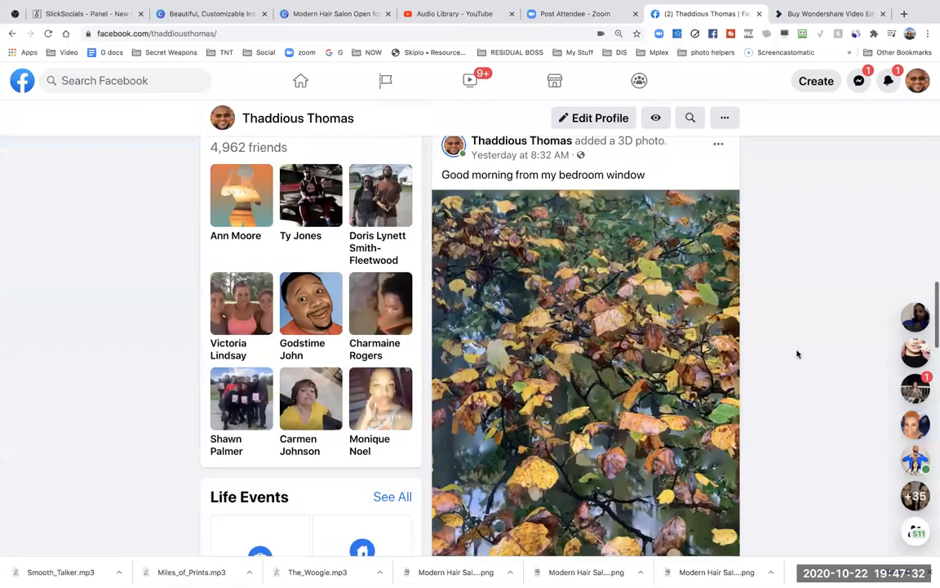
scroll(798, 353, down, 5)
scroll(798, 353, up, 4)
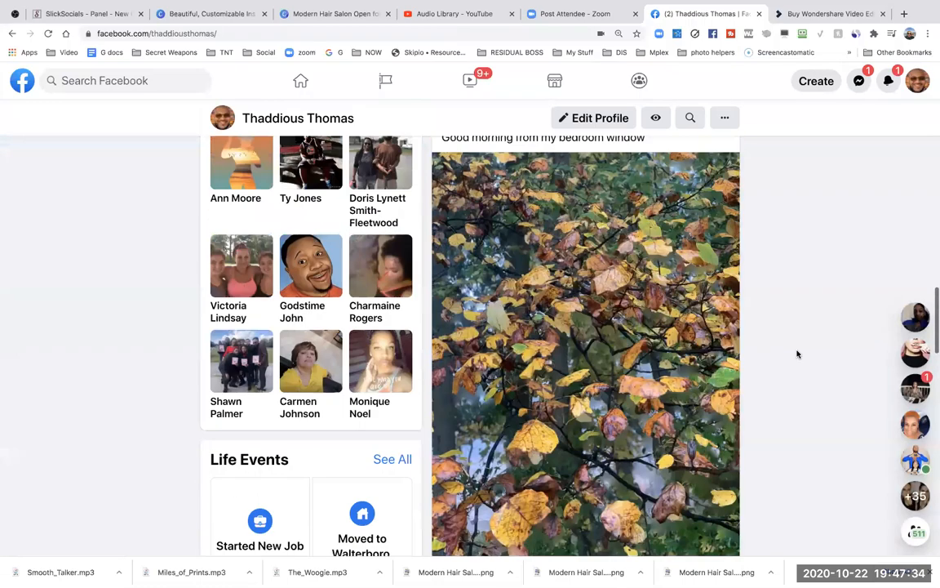
scroll(797, 353, down, 3)
scroll(609, 304, up, 1)
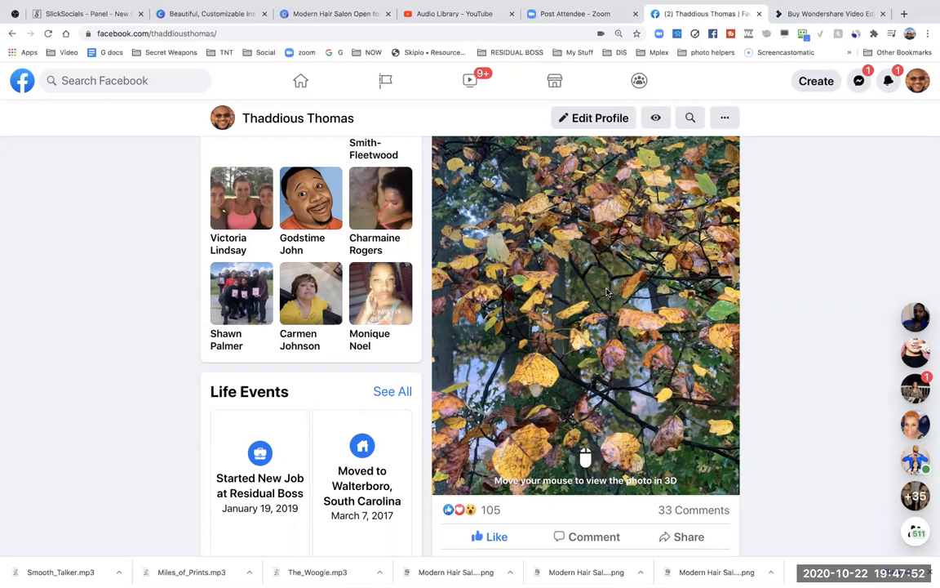
scroll(786, 320, down, 5)
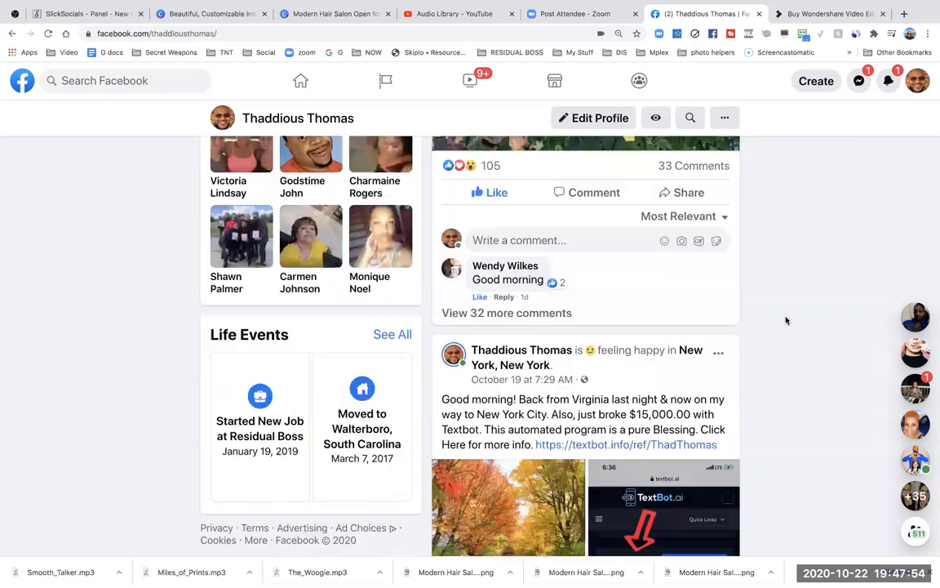
scroll(785, 320, down, 7)
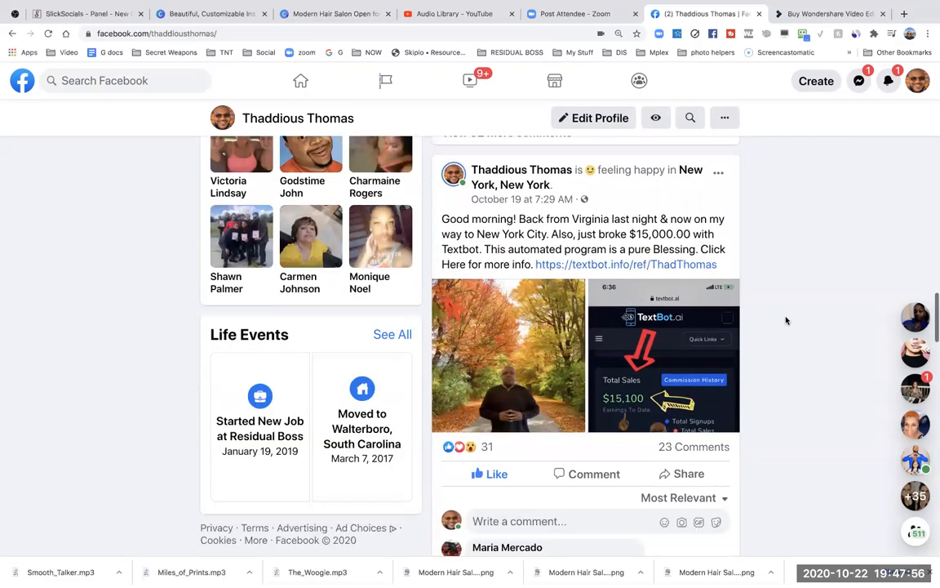
scroll(786, 320, up, 10)
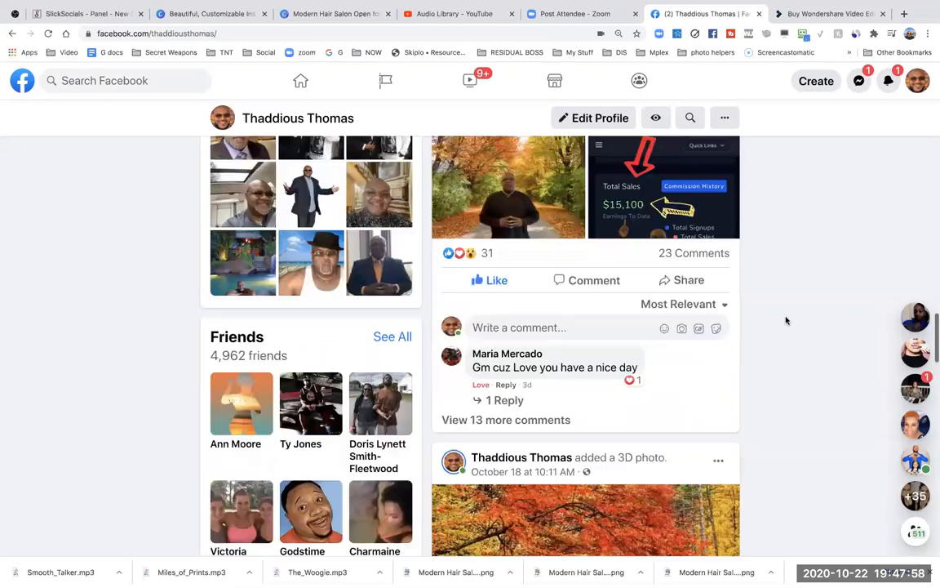
scroll(786, 319, up, 15)
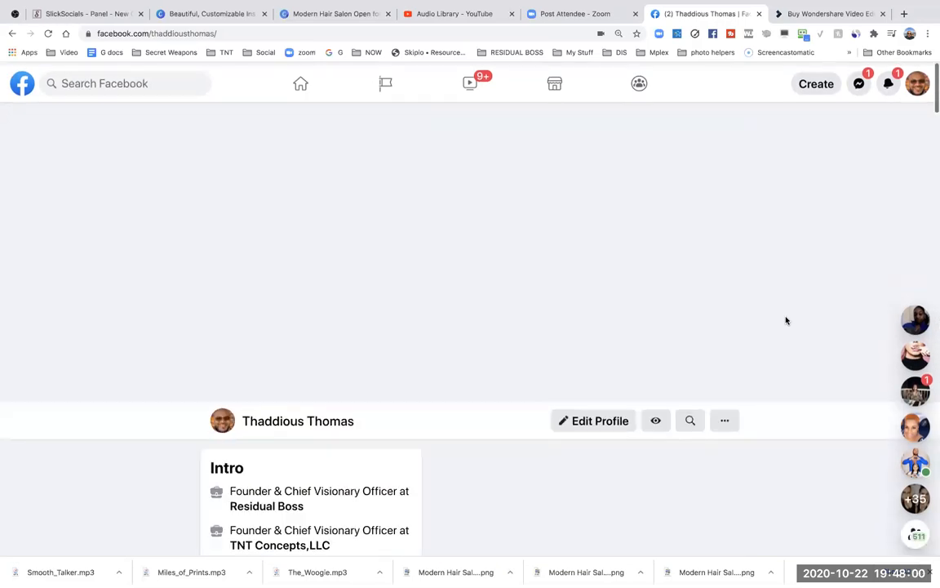